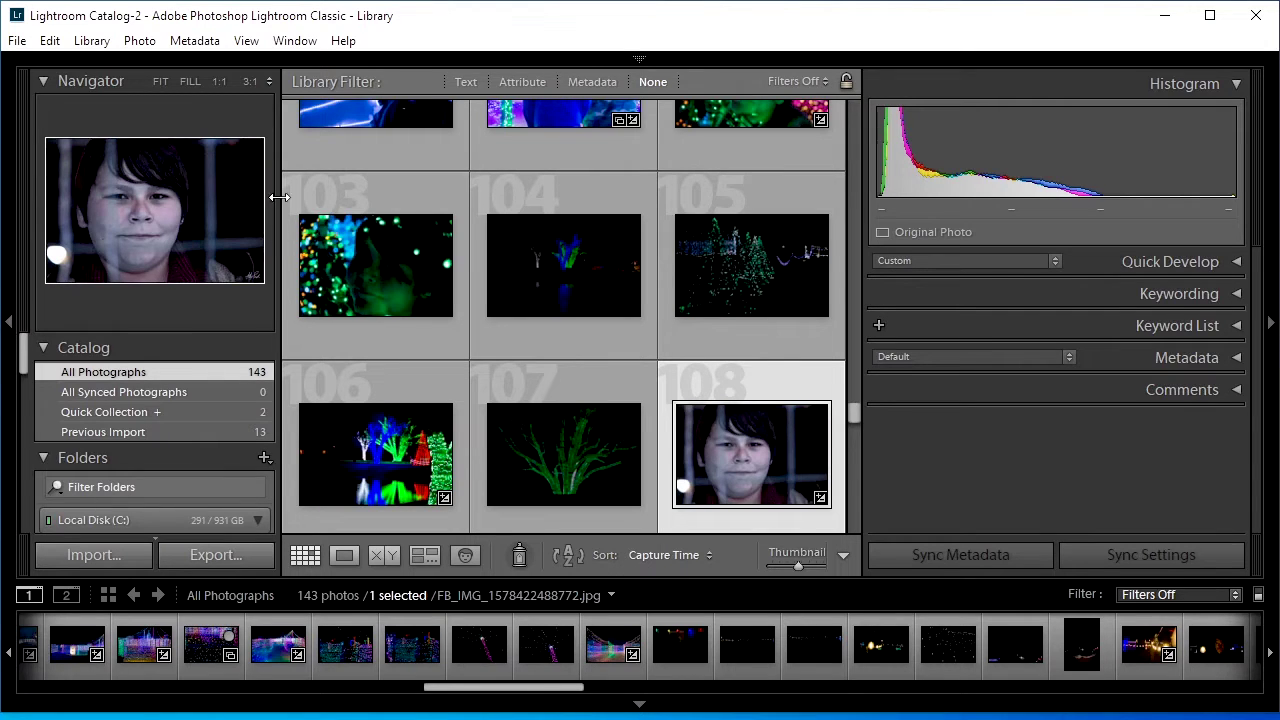
Collapse the side panel holding the Navigator, Catalog and Folders, and keep the module picker permanently displayed.
click(8, 324)
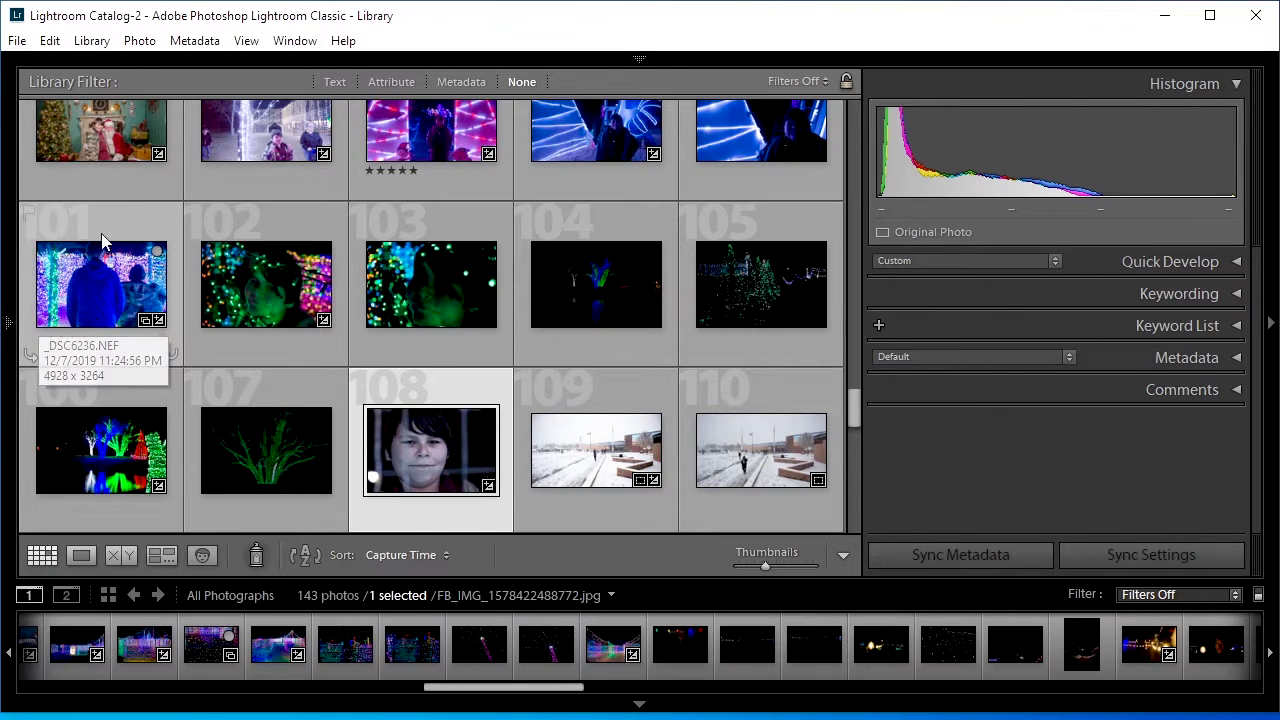
mouse_move(641, 59)
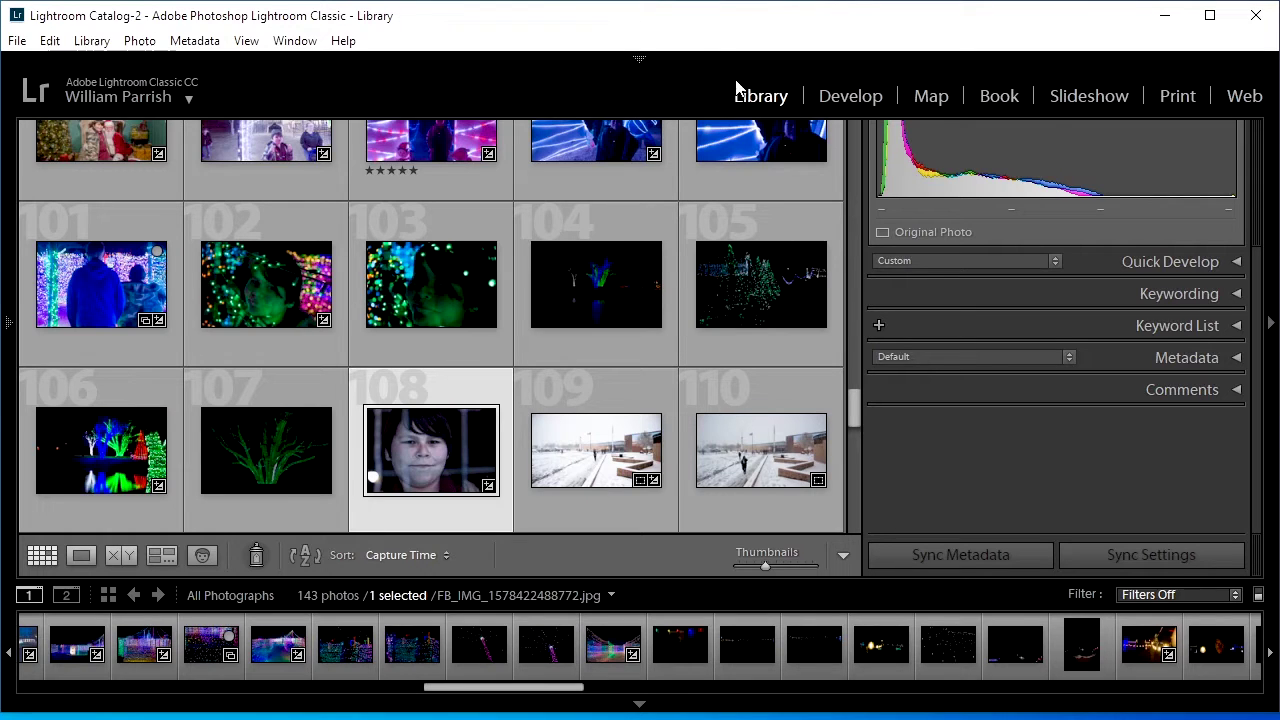
click(641, 61)
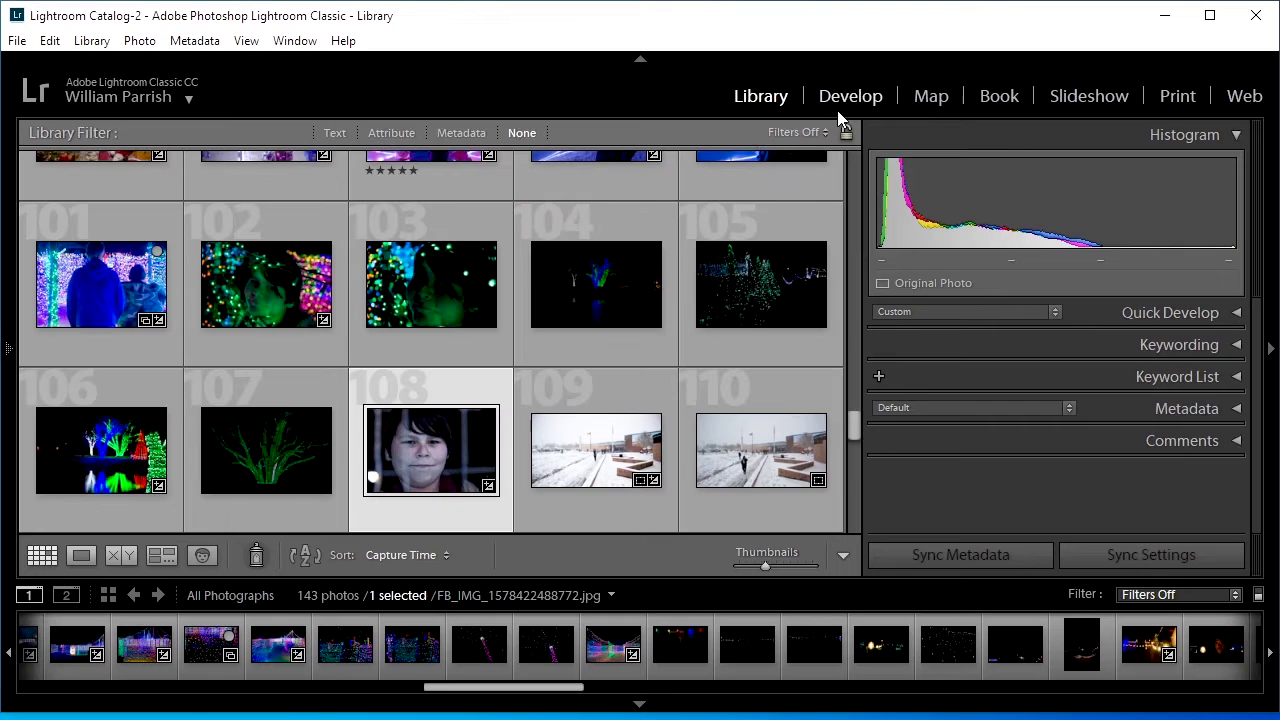
Restore the Navigator and Catalog side panel, and collapse it again to give the photo grid more room.
mouse_move(5, 347)
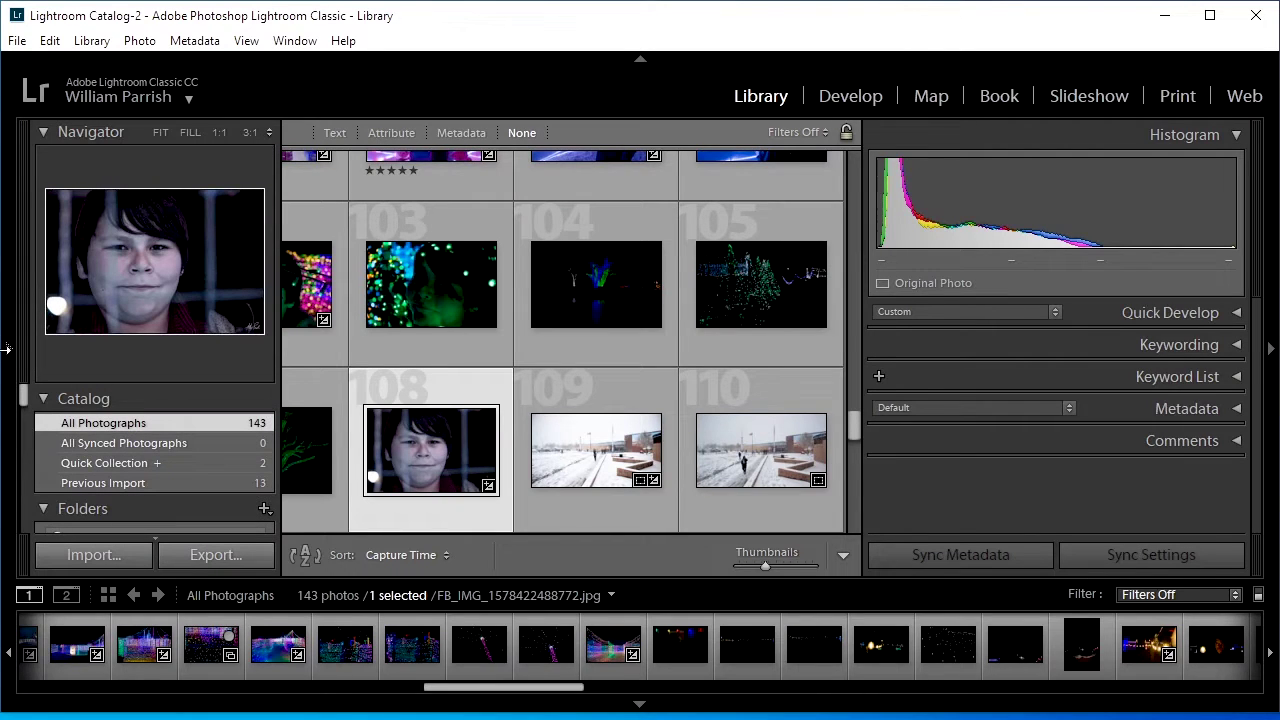
click(7, 352)
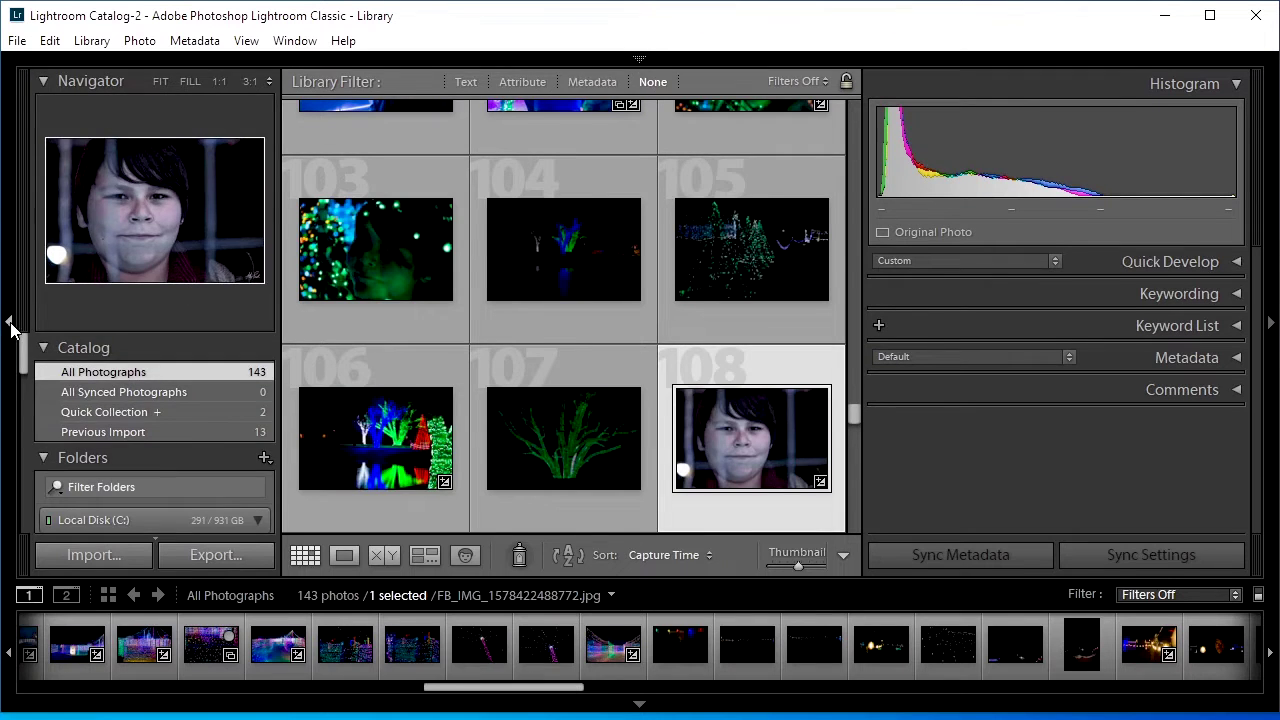
click(10, 324)
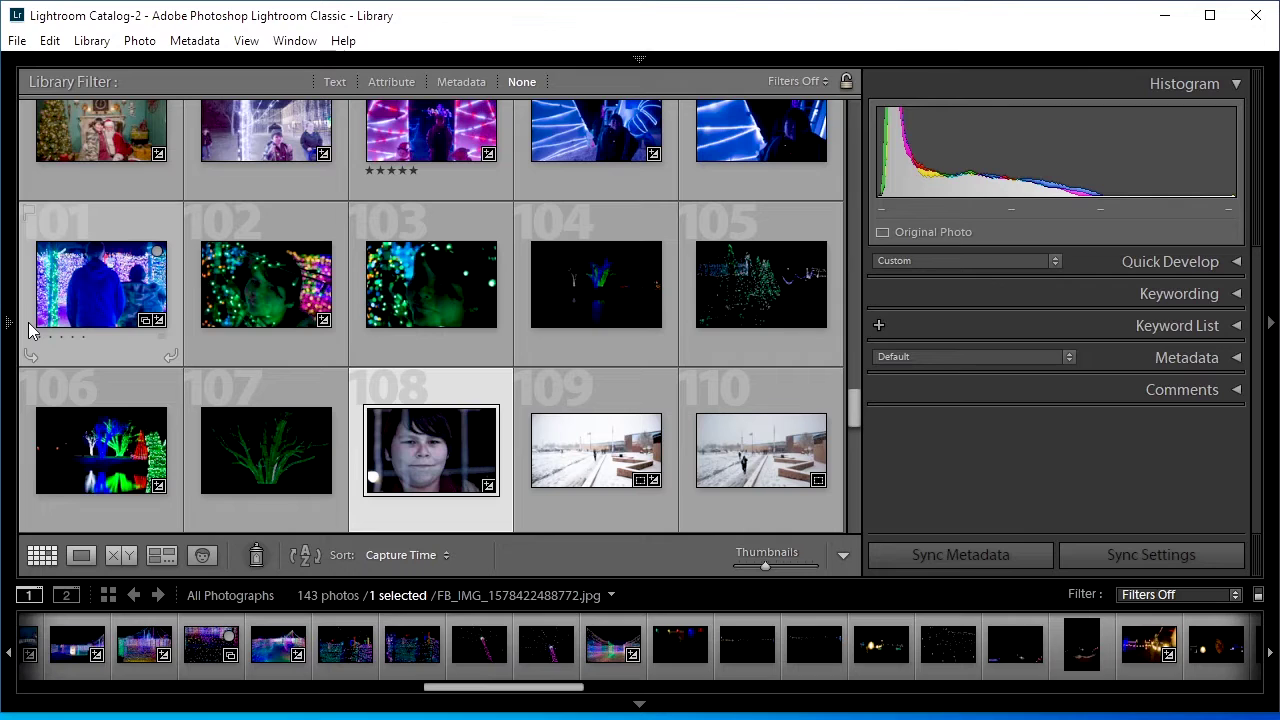
Start a photo import from the CANON card and uncheck all of its photos.
mouse_move(13, 330)
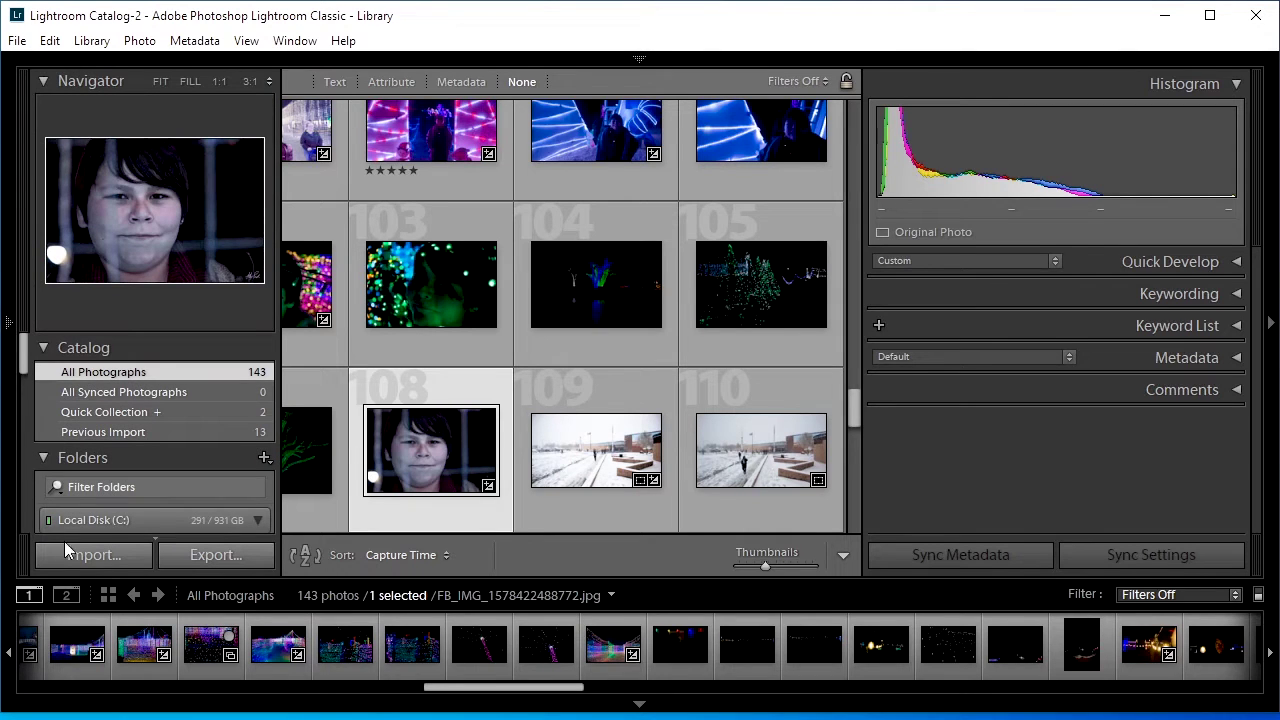
click(82, 558)
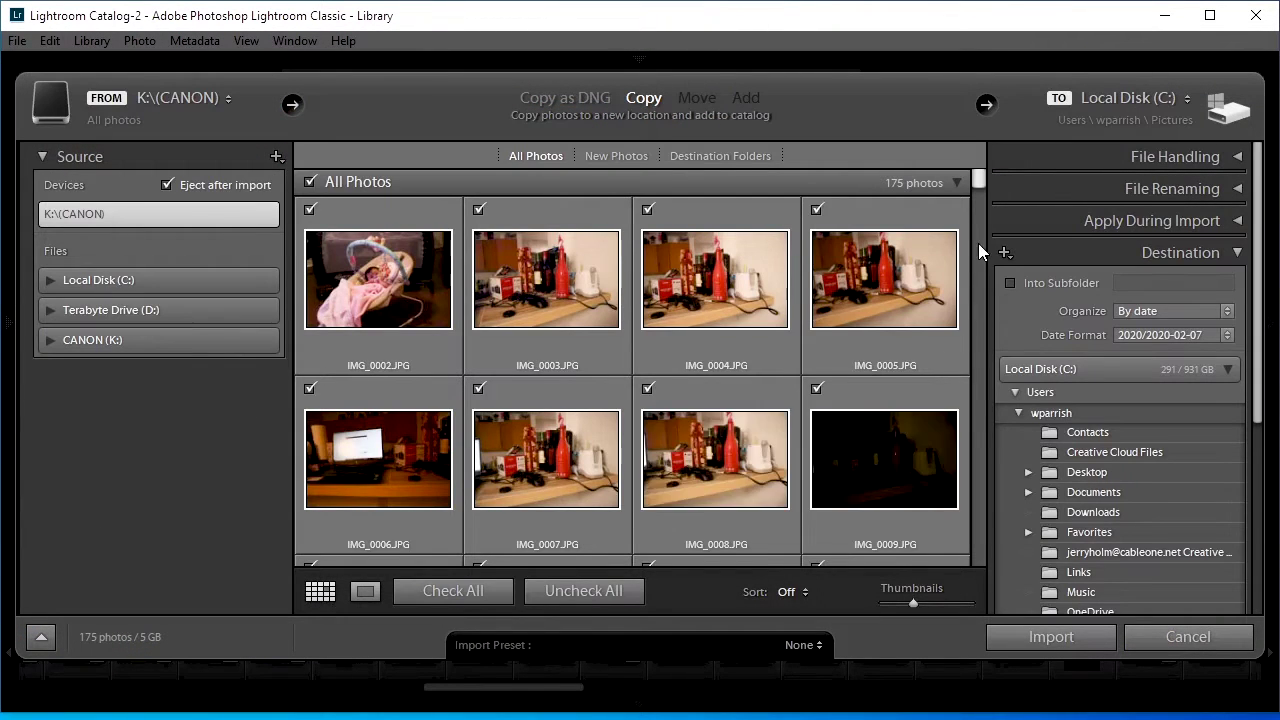
drag(982, 176, 983, 484)
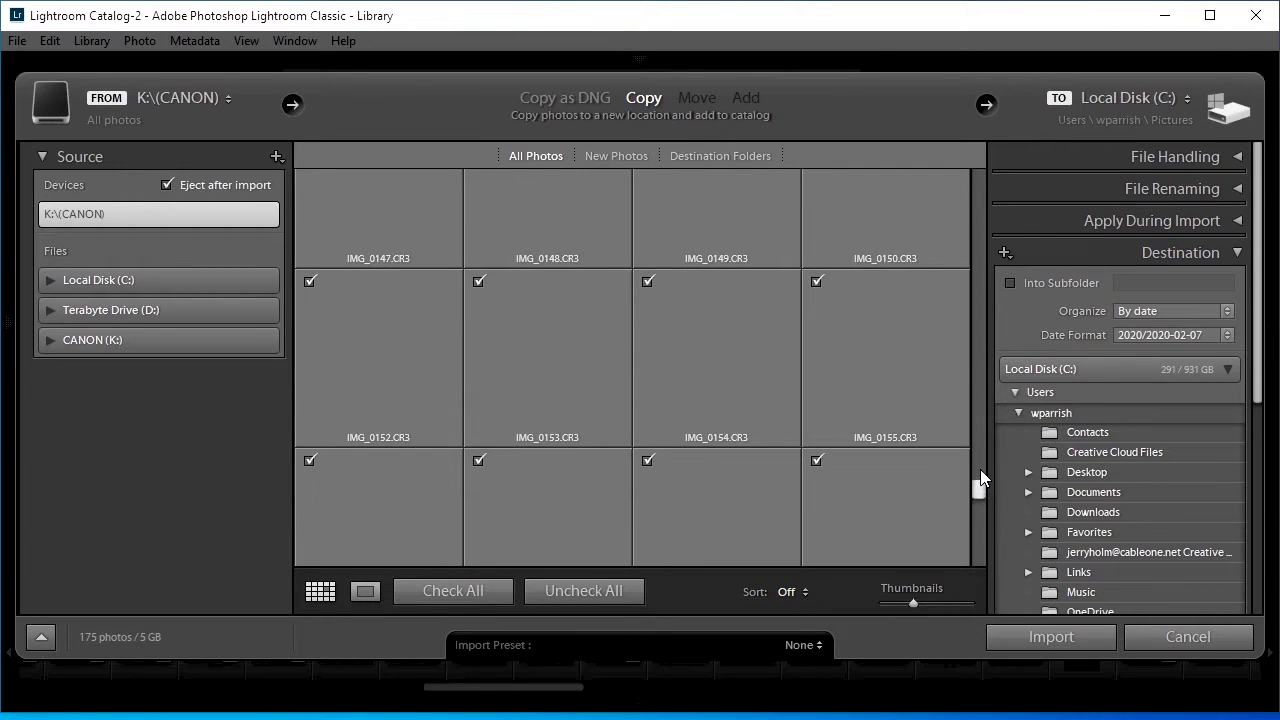
click(580, 593)
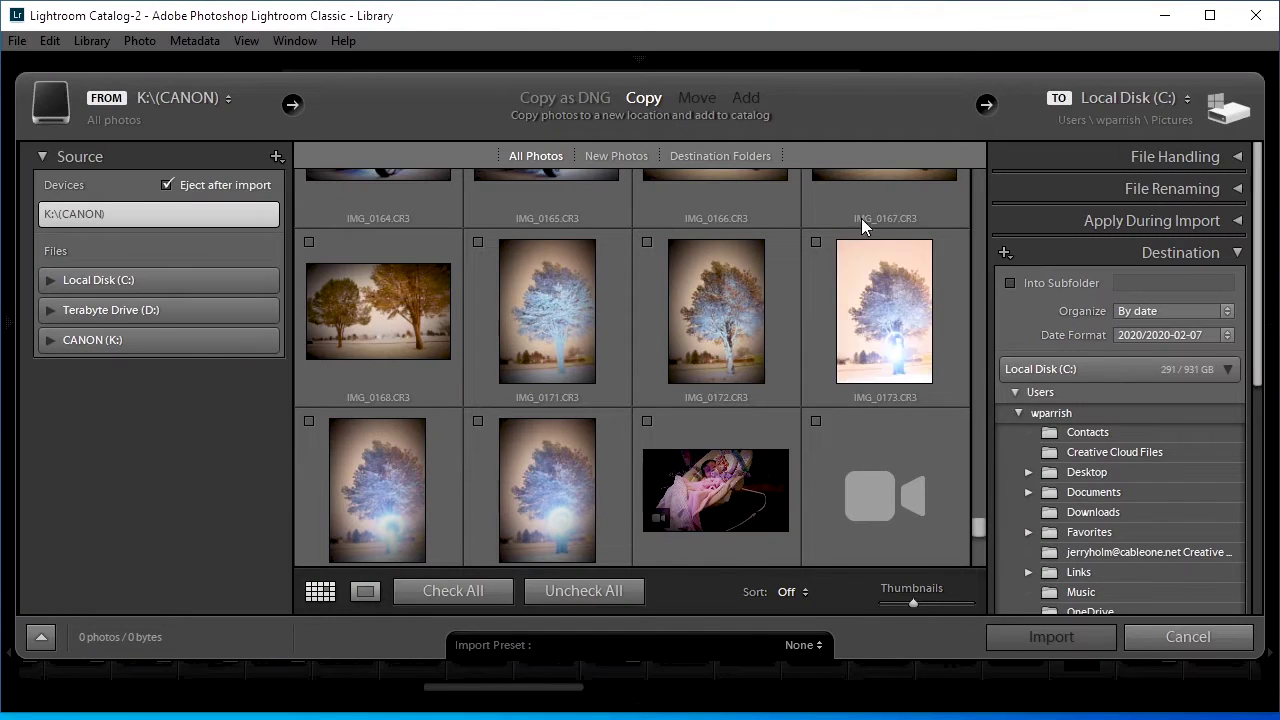
Mark IMG_0171, IMG_0172, IMG_0173 and the two upright tree photos right after them for import.
click(817, 242)
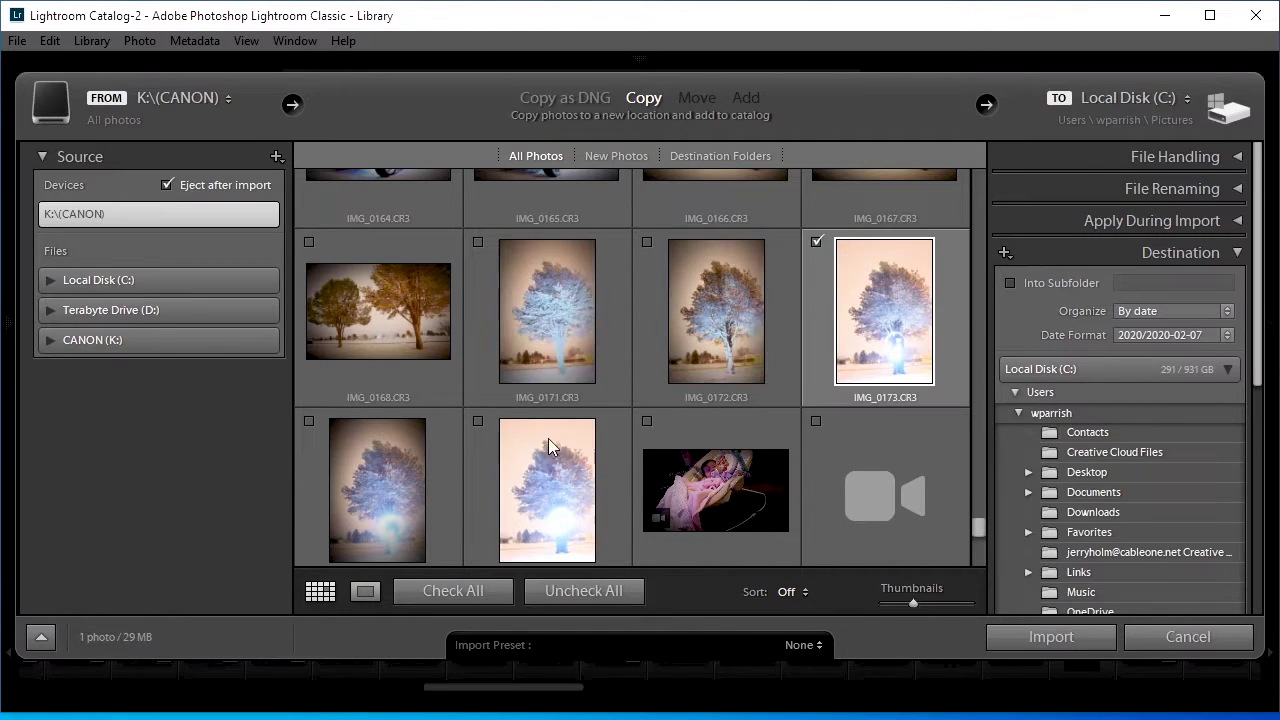
click(478, 421)
click(309, 421)
drag(981, 529, 981, 519)
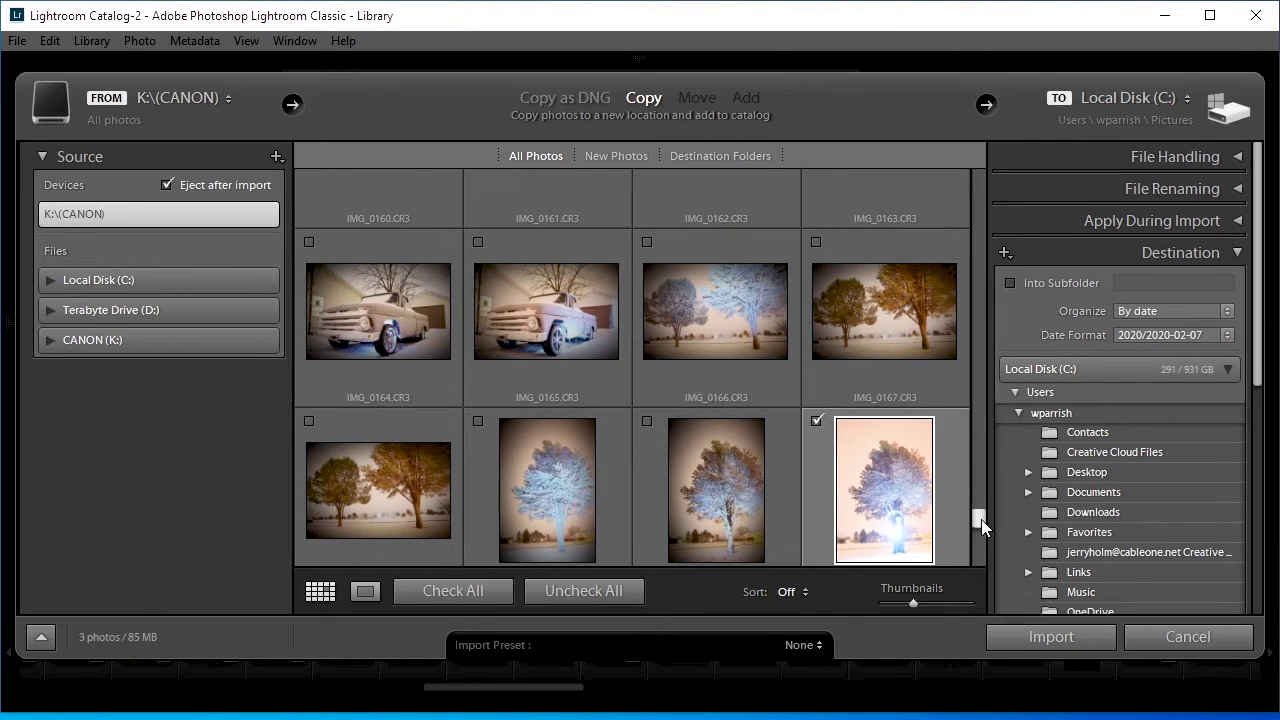
click(478, 422)
click(647, 421)
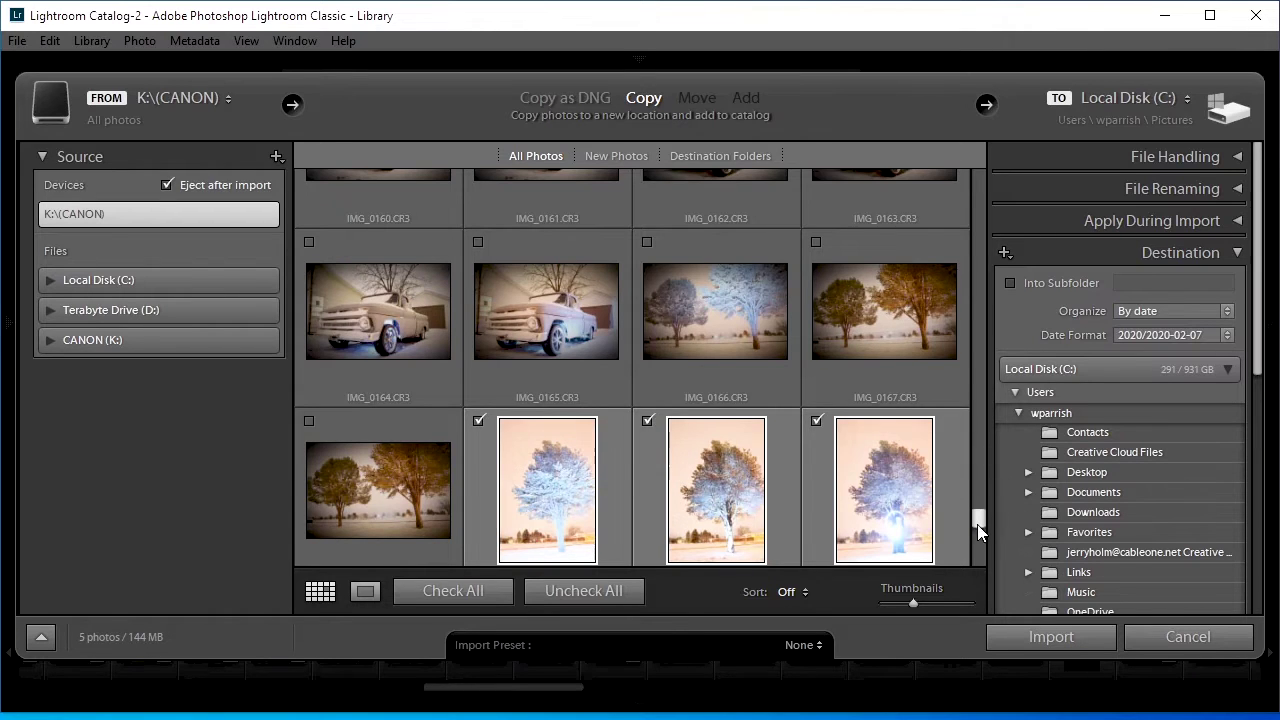
Mark the truck and tree photos IMG_0160 through IMG_0167 for import.
drag(977, 524, 981, 513)
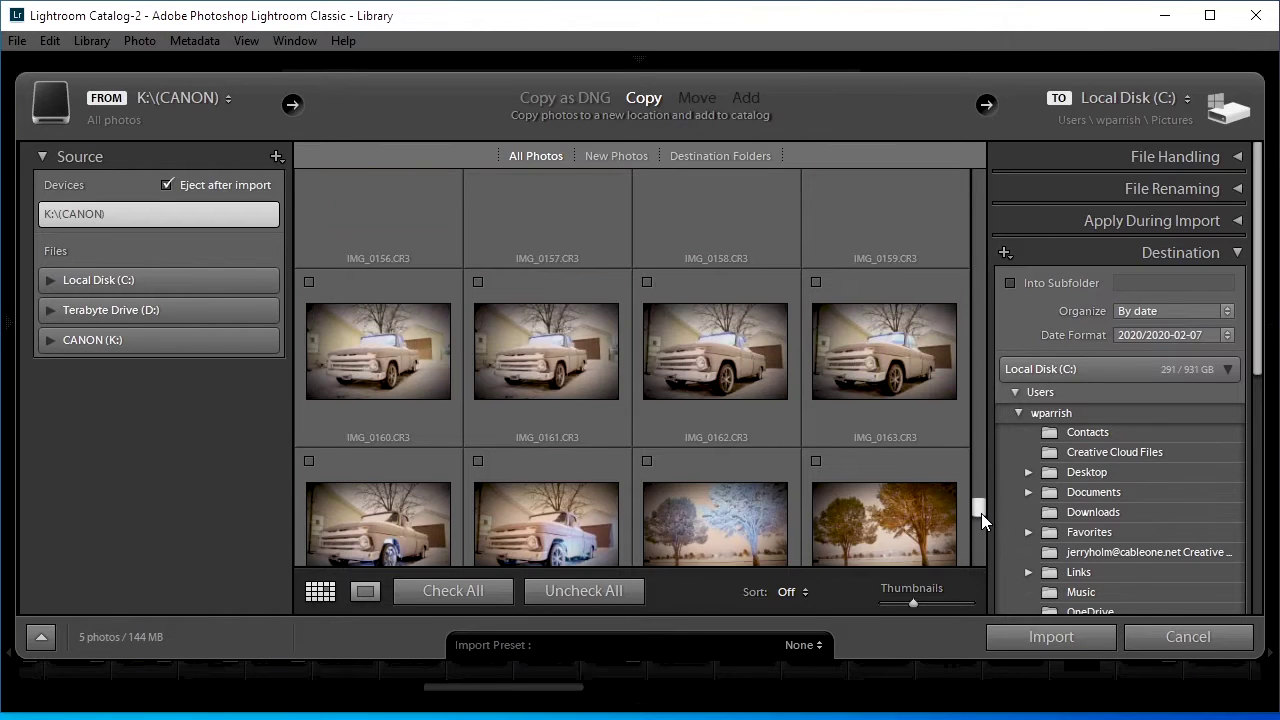
click(309, 282)
click(478, 282)
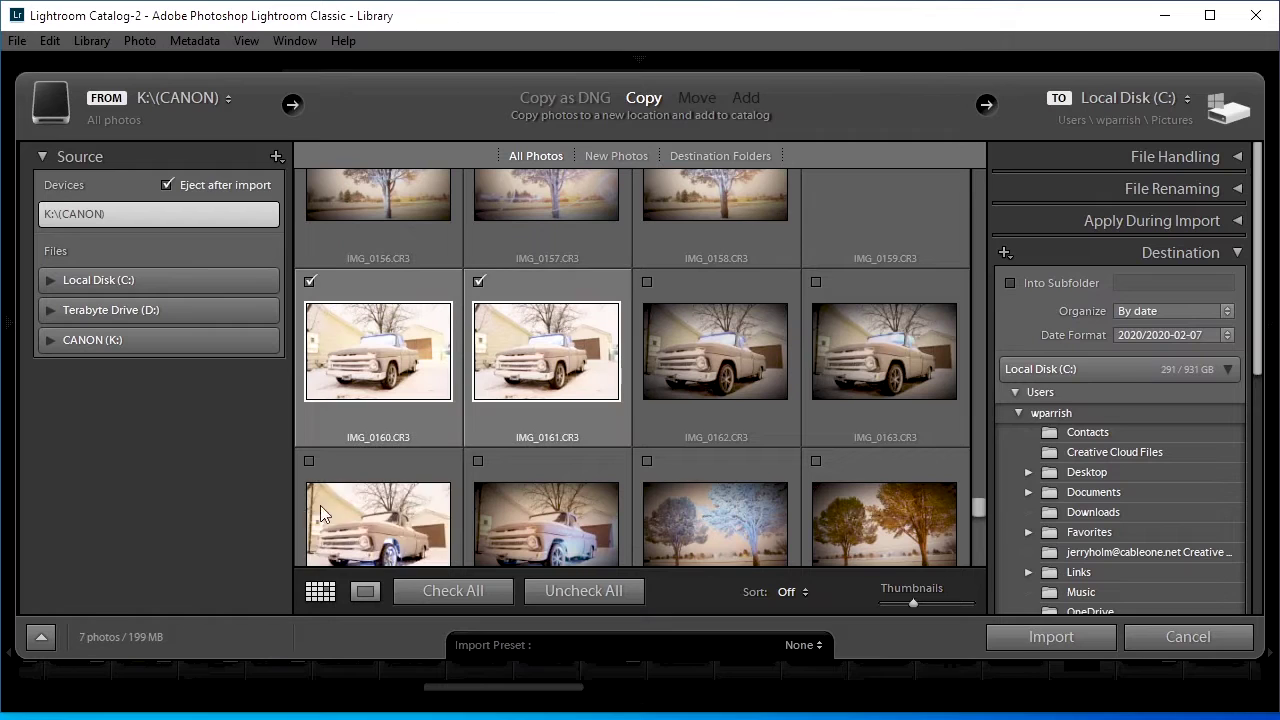
click(309, 461)
click(478, 461)
click(647, 461)
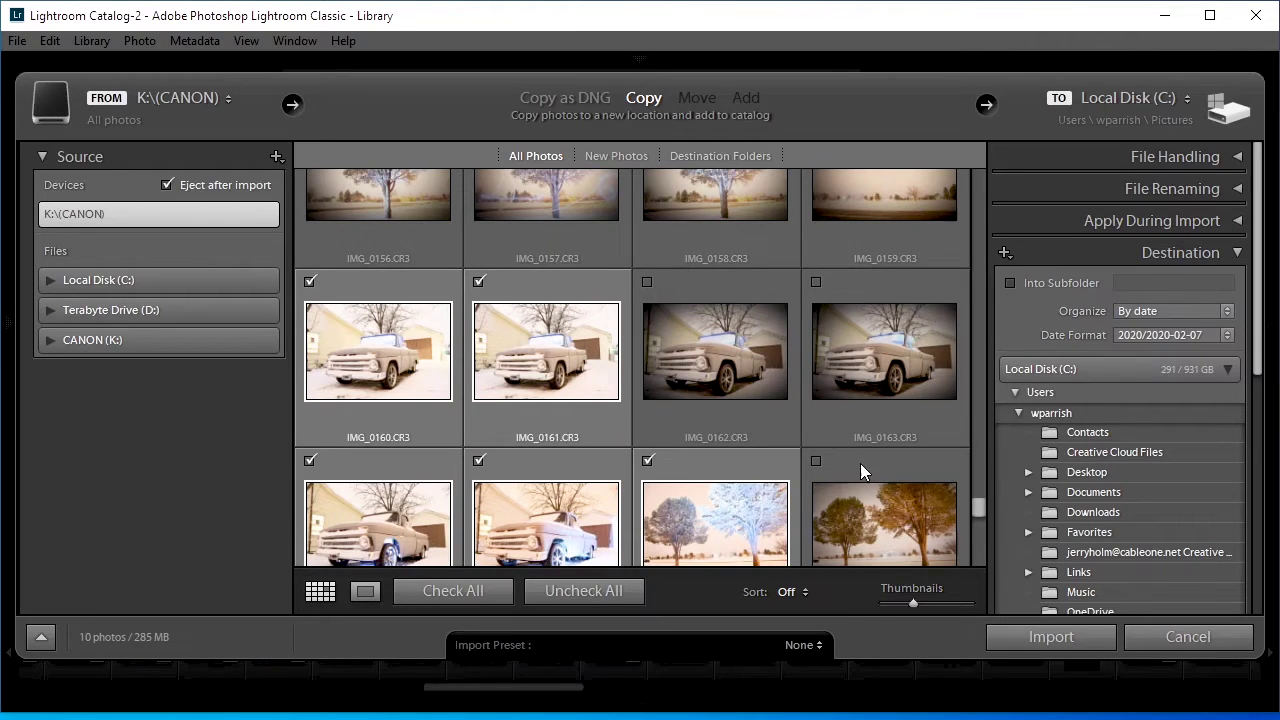
click(818, 462)
click(816, 282)
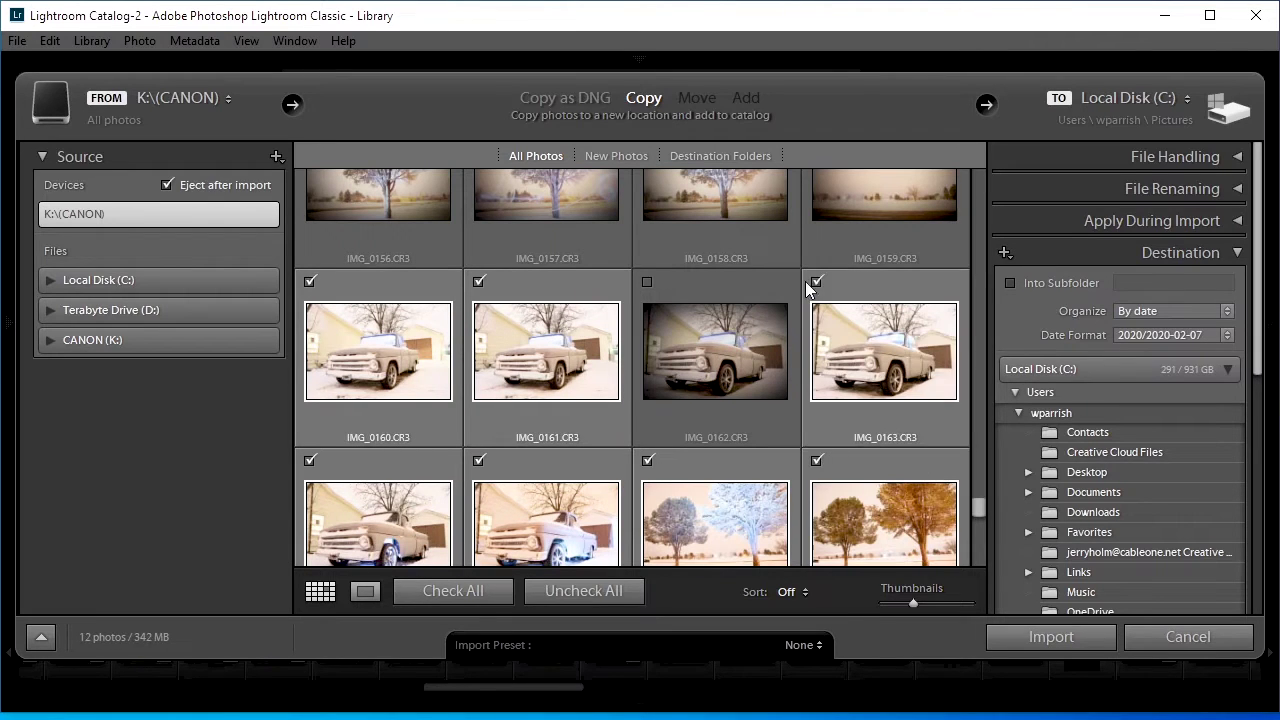
click(648, 282)
Mark the photos IMG_0156 through IMG_0159 for import.
drag(978, 510, 977, 491)
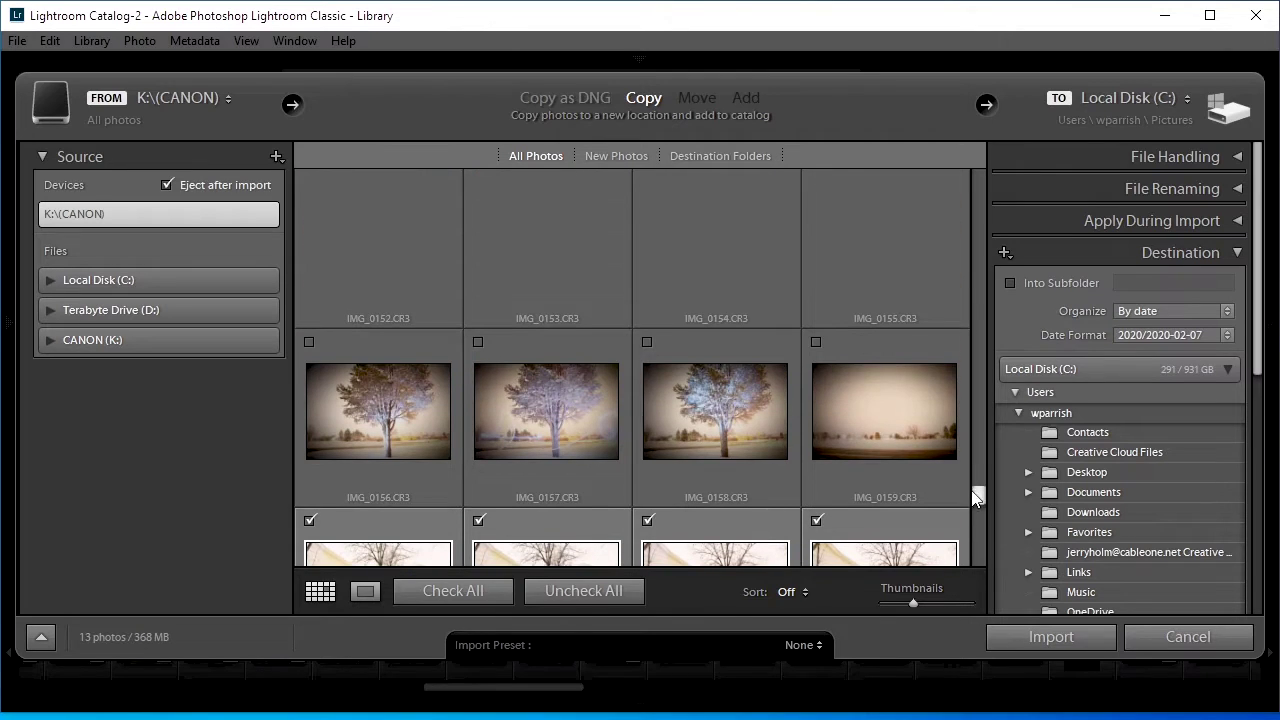
click(816, 341)
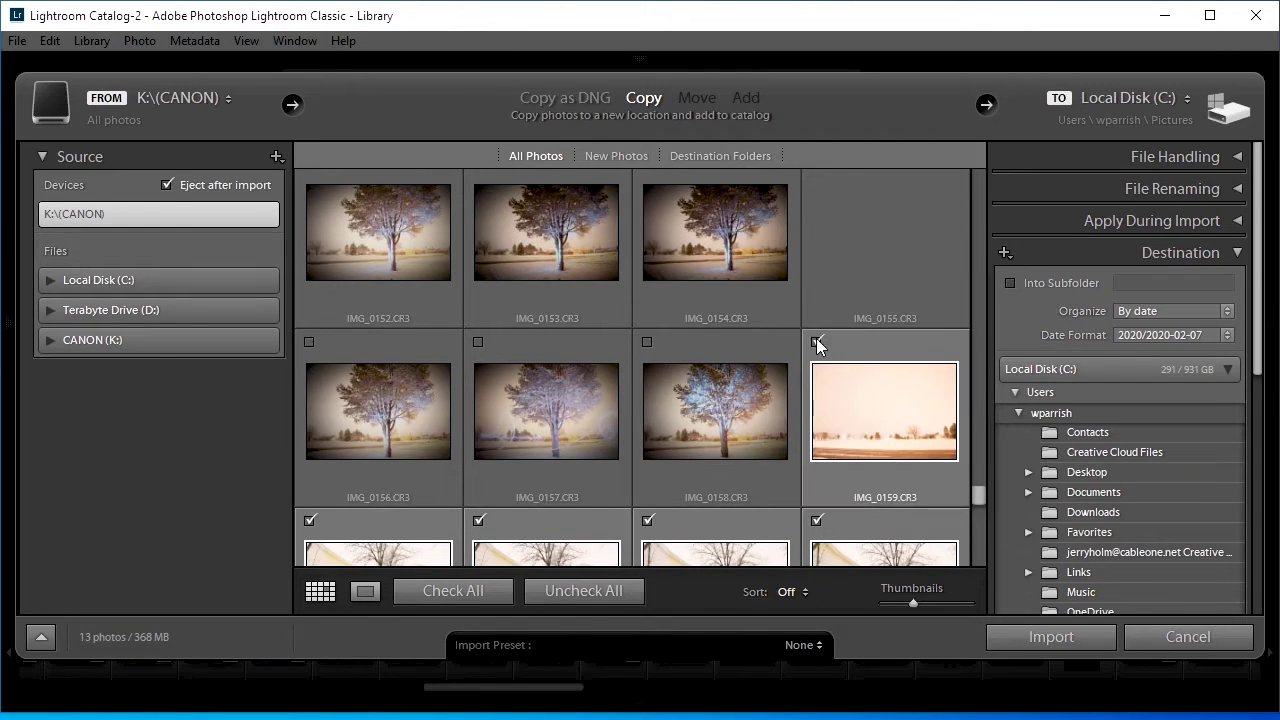
click(648, 341)
click(478, 341)
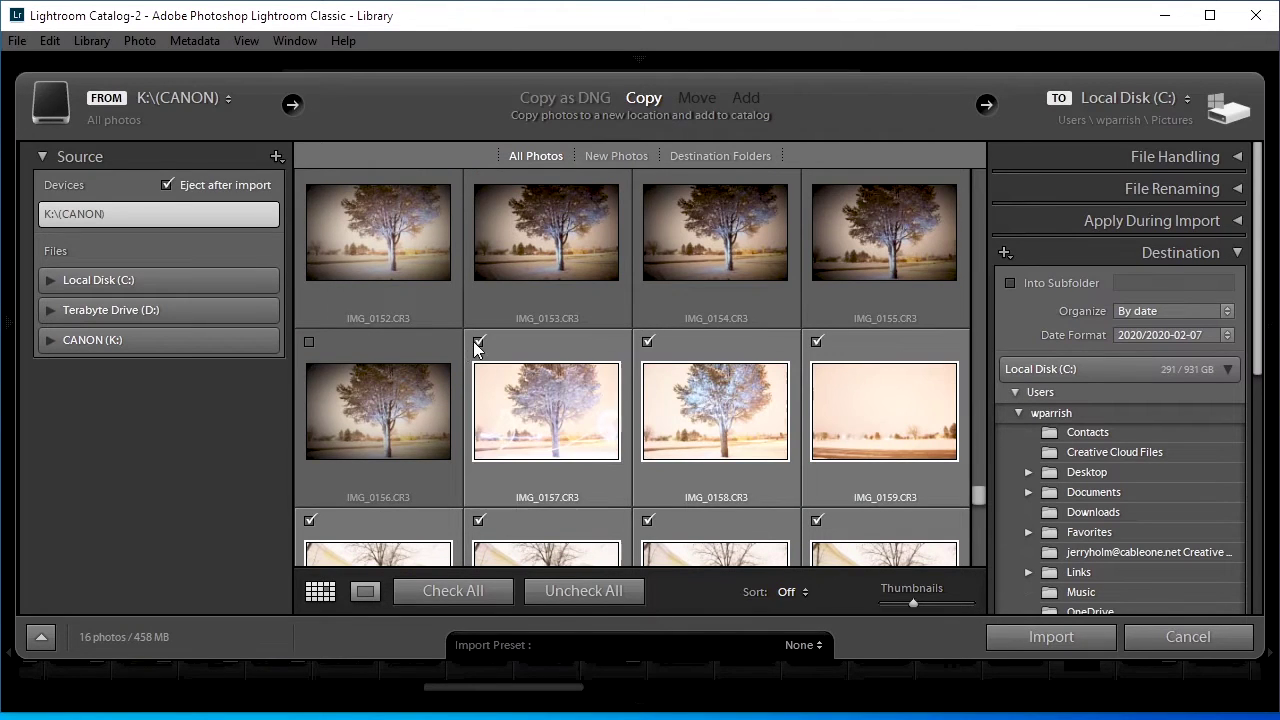
click(310, 342)
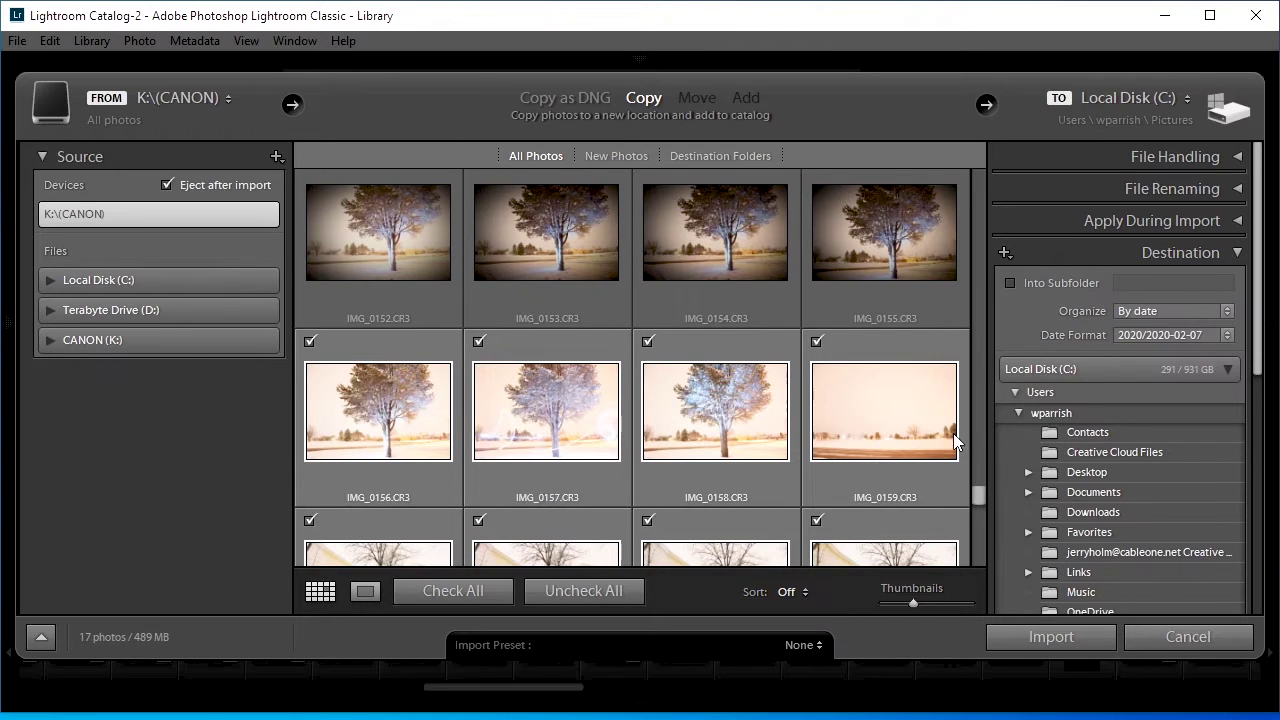
Mark IMG_0150 and IMG_0152 through IMG_0155, and import all the marked photos into the catalog.
drag(980, 500, 983, 480)
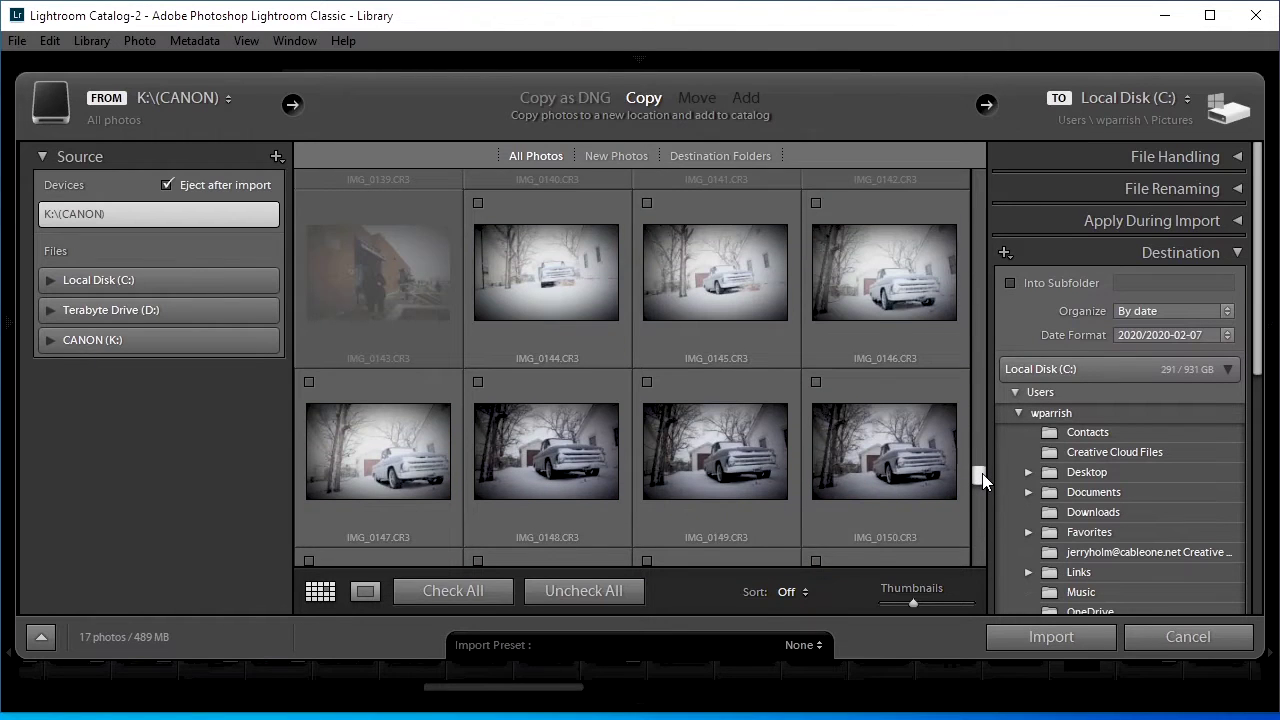
scroll(983, 480, down, 2)
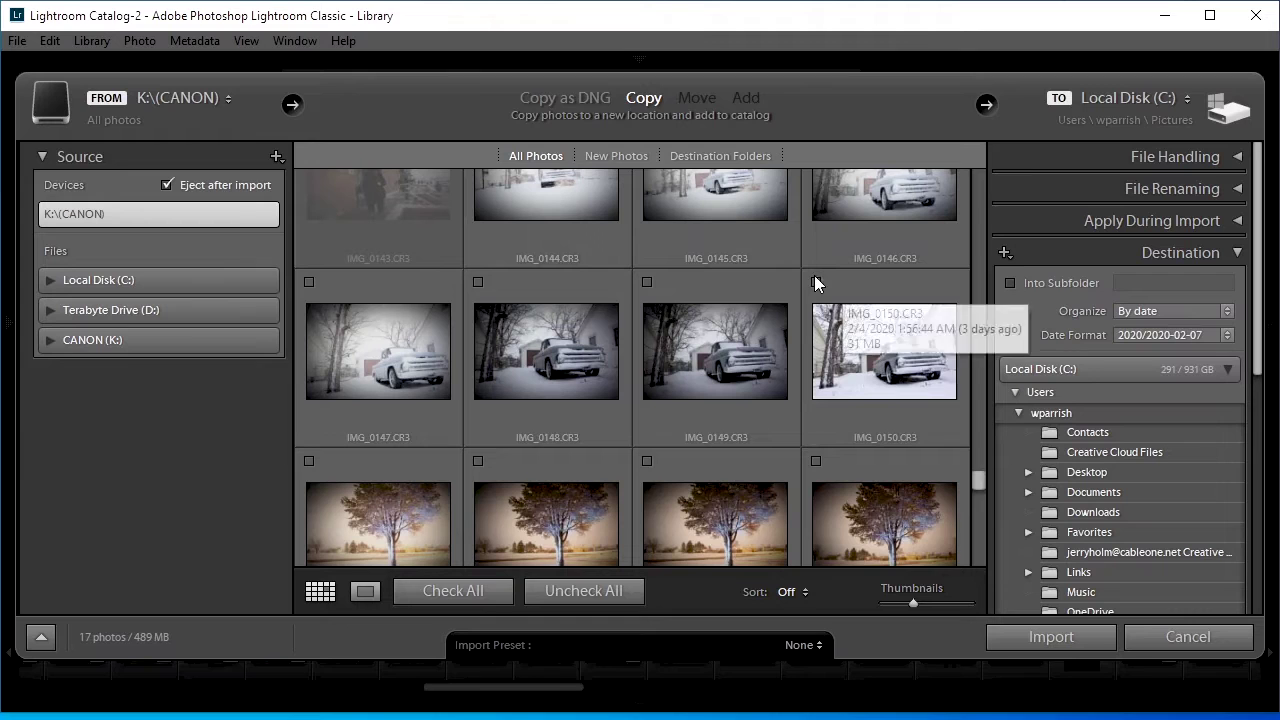
click(816, 282)
click(816, 461)
click(647, 461)
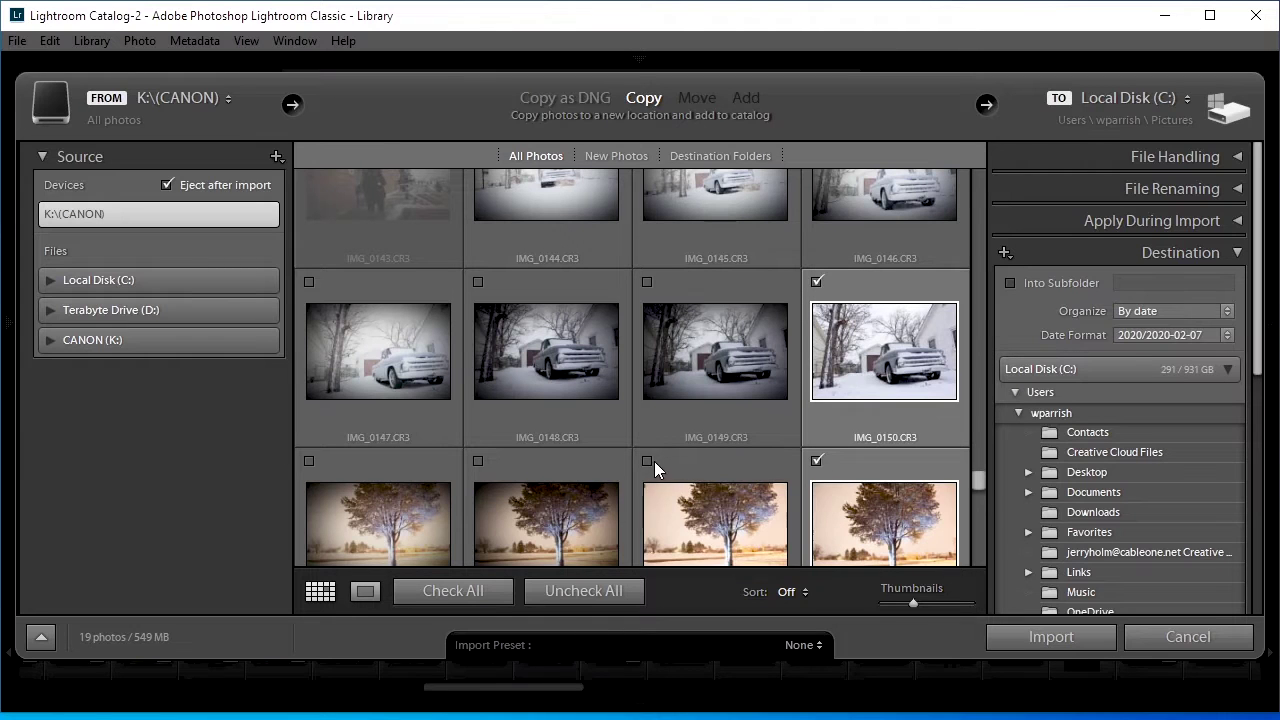
click(478, 461)
click(310, 461)
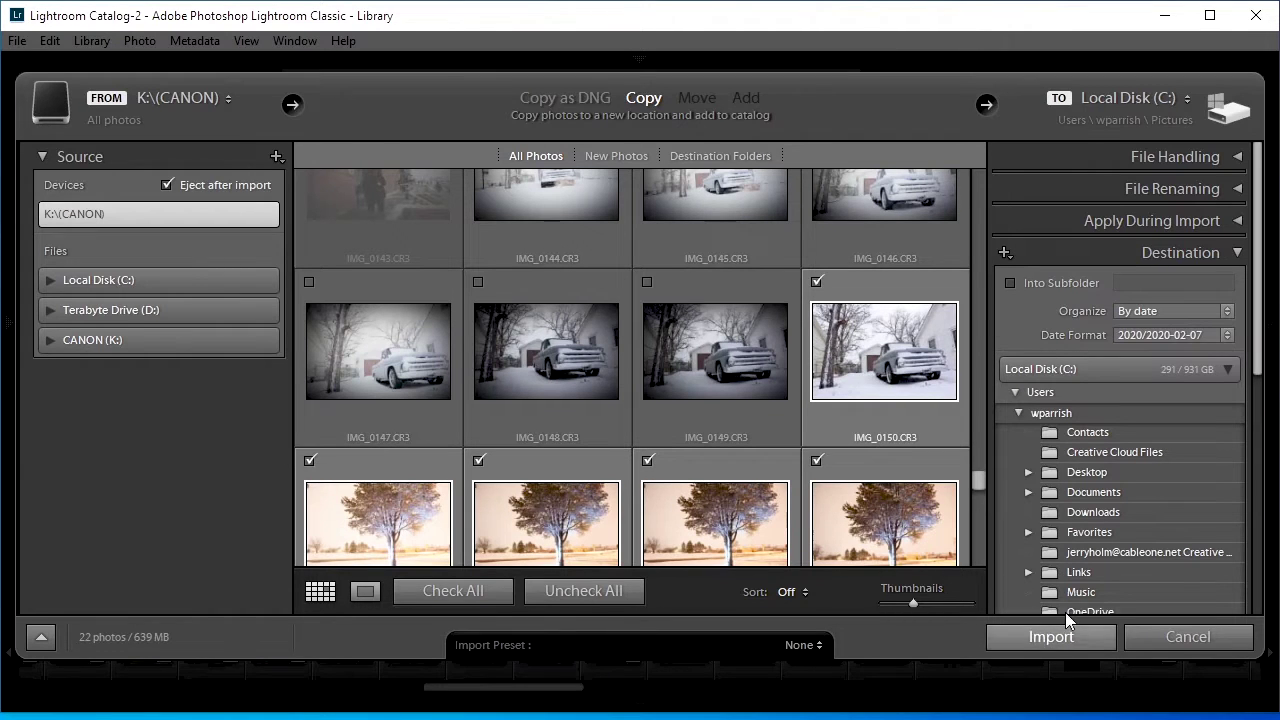
click(1088, 645)
click(1056, 638)
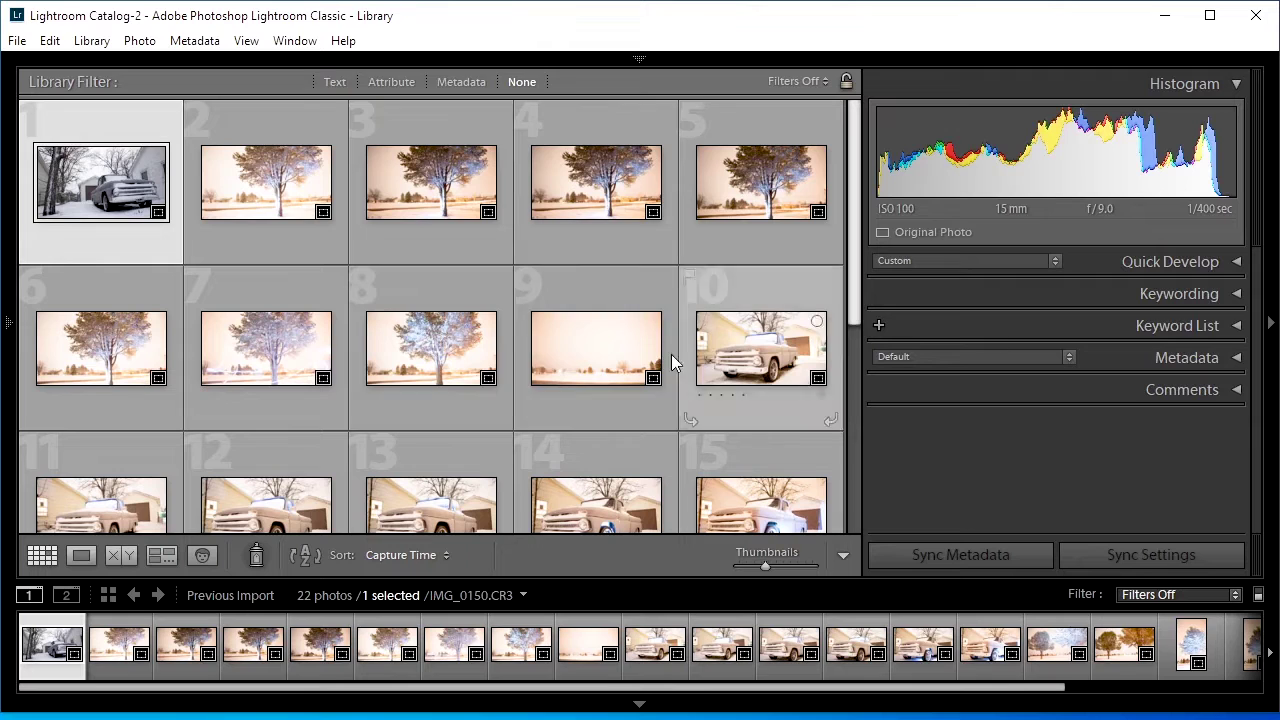
Select the snow-covered truck photo IMG_0150.CR3 among the imported photos and open it in the Develop module.
click(442, 186)
click(604, 186)
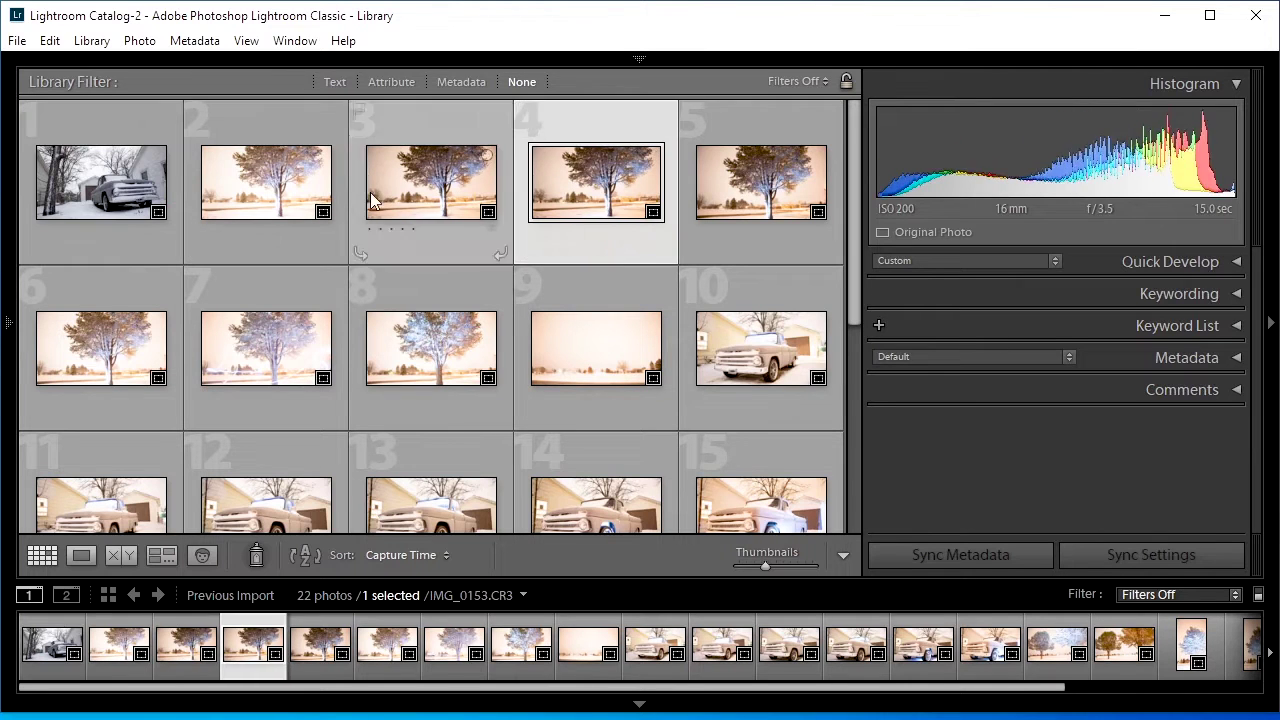
click(140, 192)
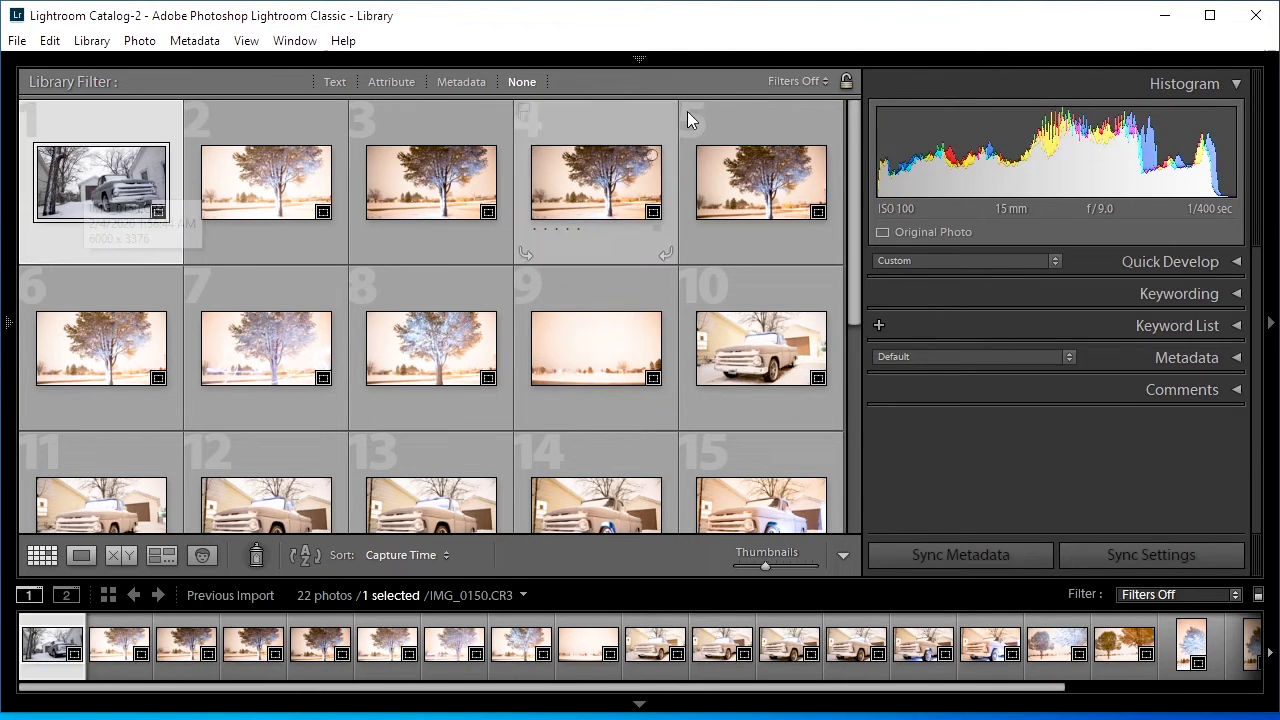
mouse_move(639, 59)
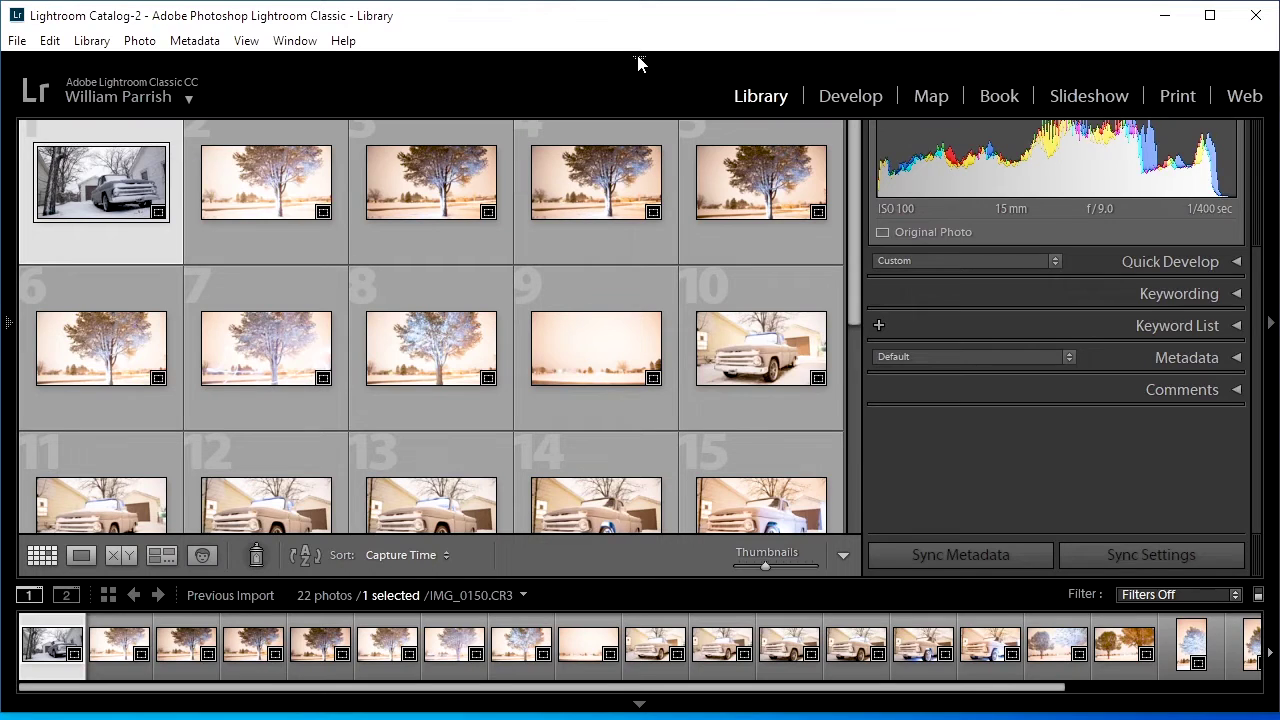
click(850, 96)
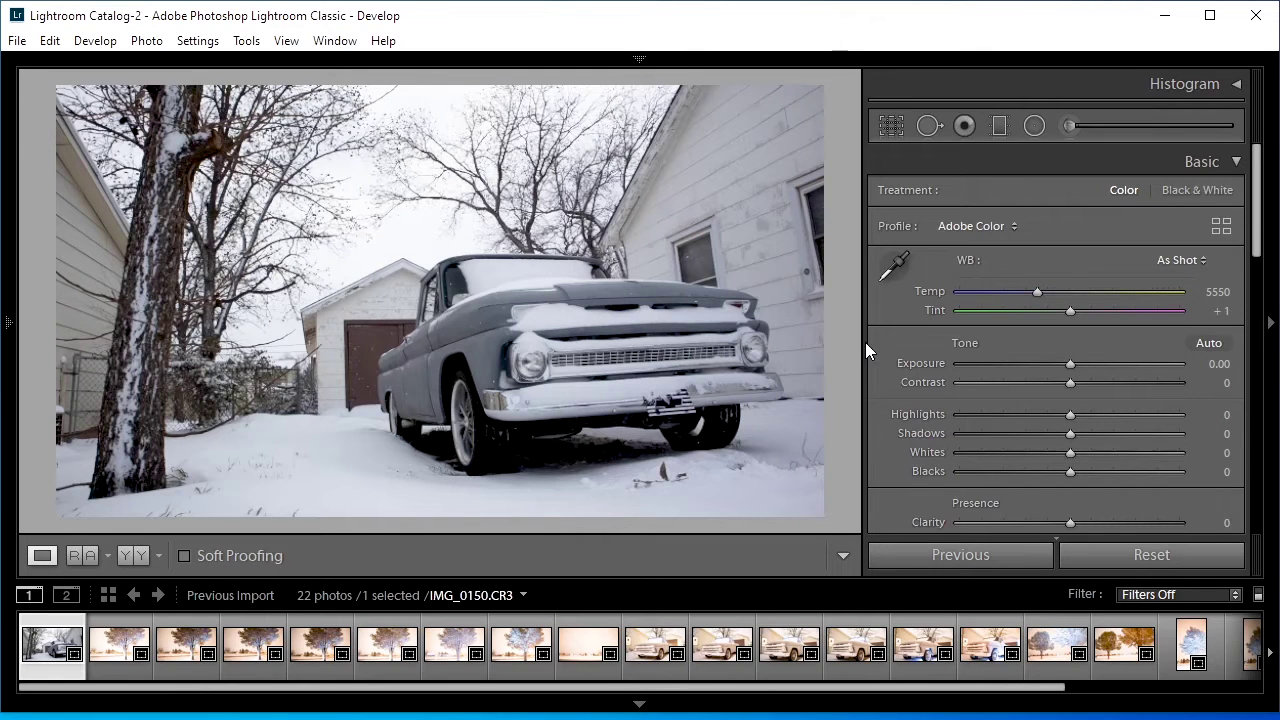
Narrow the Develop adjustments panel and widen it back to its full width.
drag(866, 342, 1150, 329)
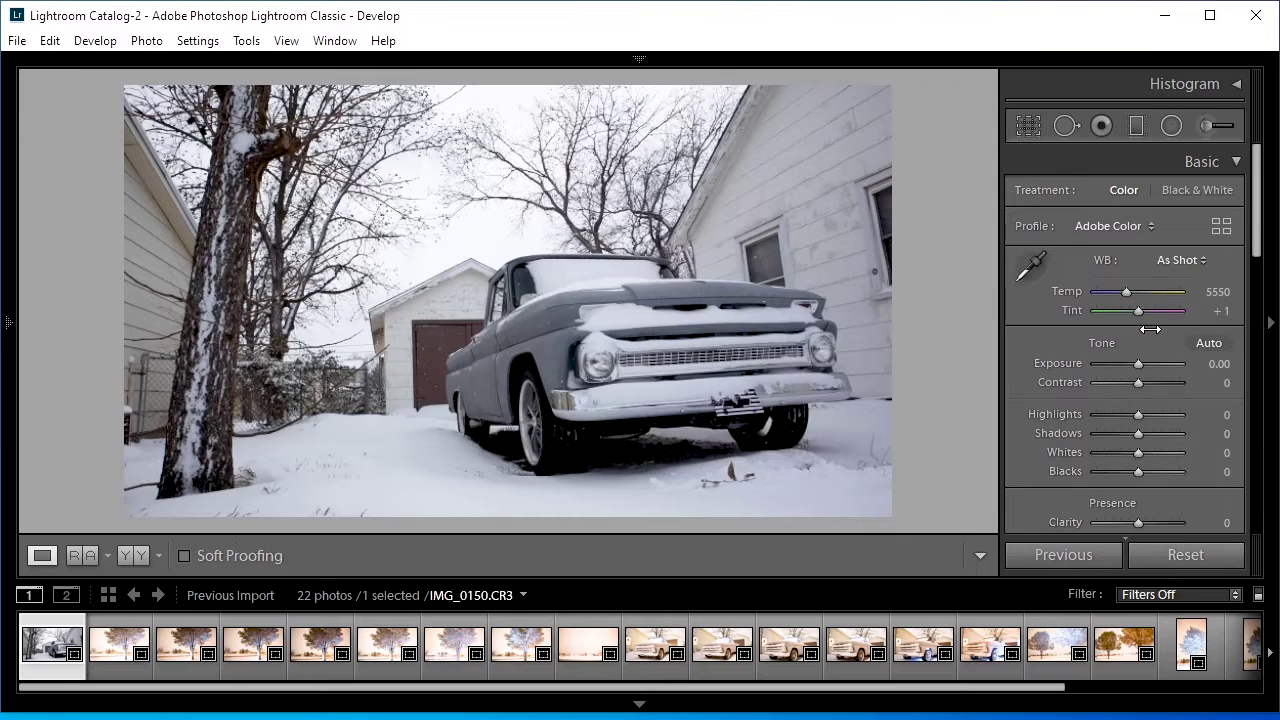
drag(1055, 339, 779, 349)
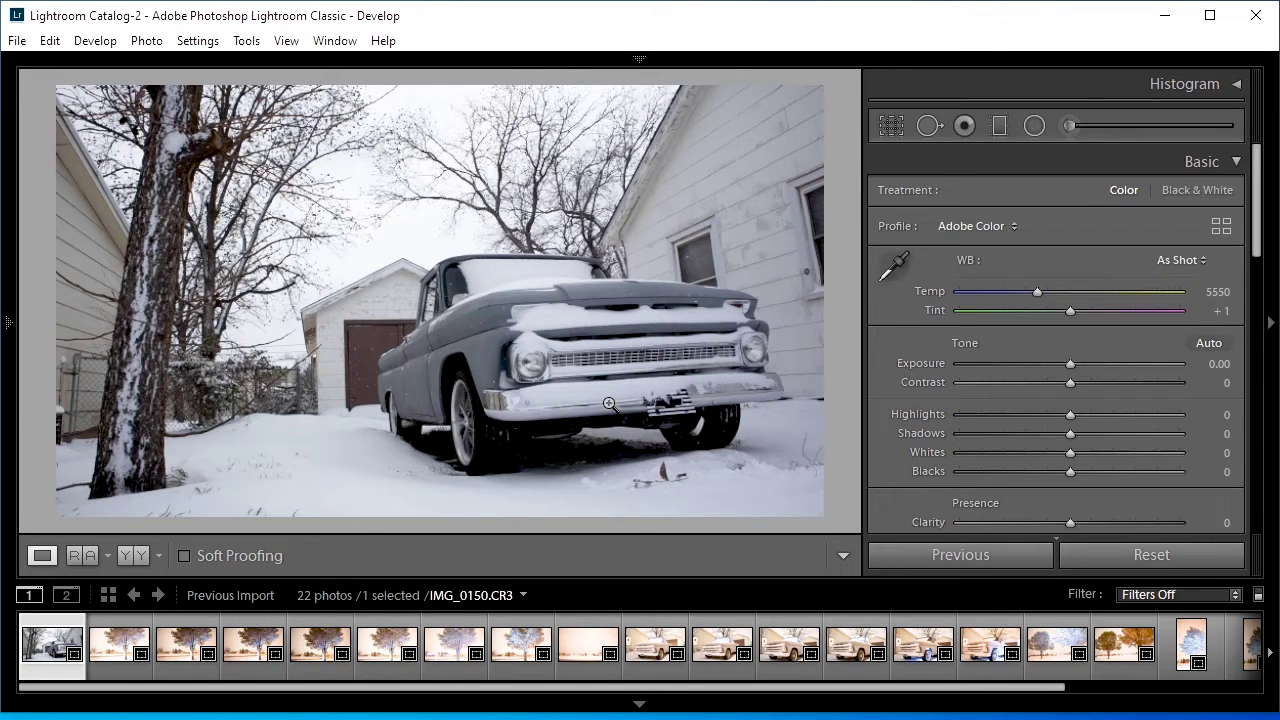
View the truck photo with the interface dimmed and fully blacked out, and return to the normal display.
key(l)
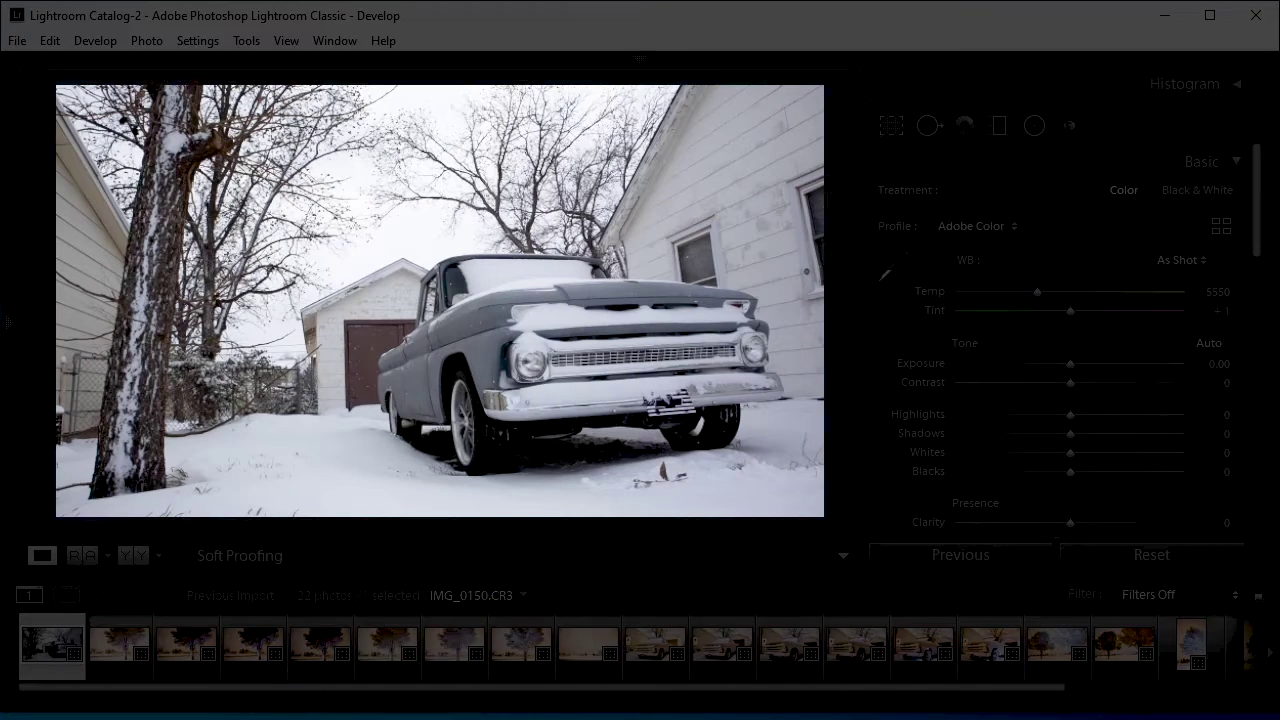
key(l)
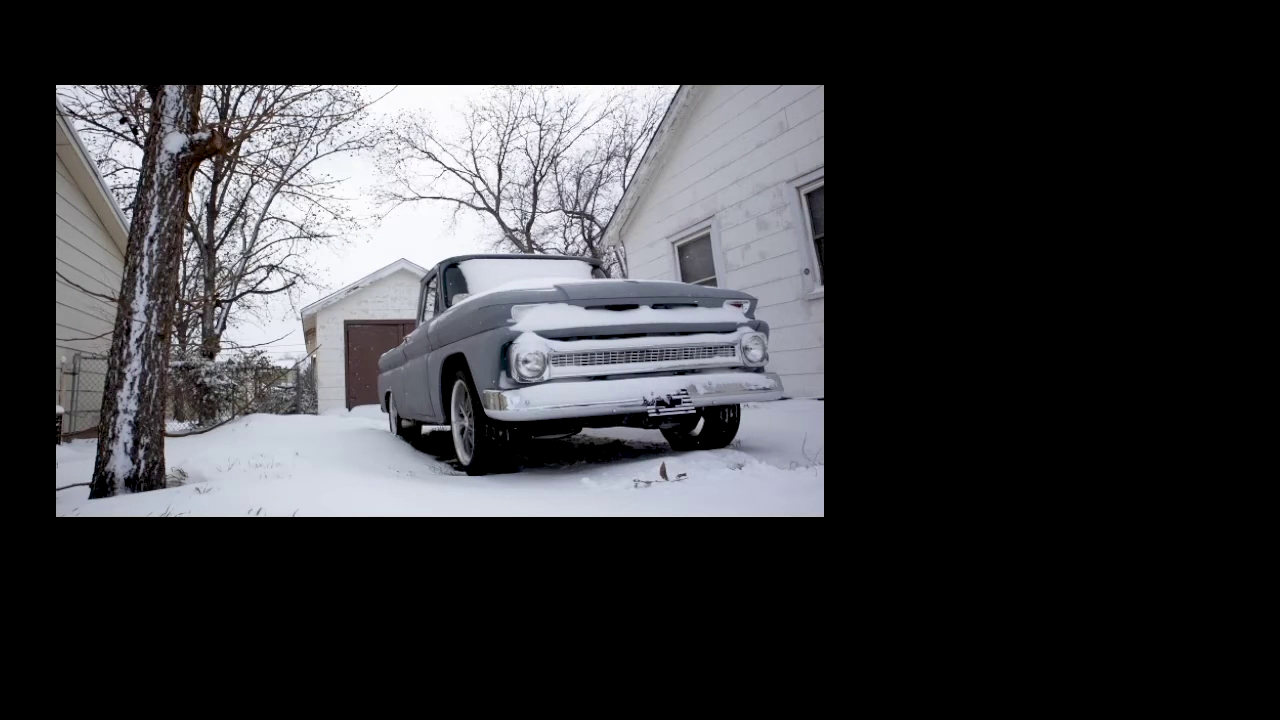
key(l)
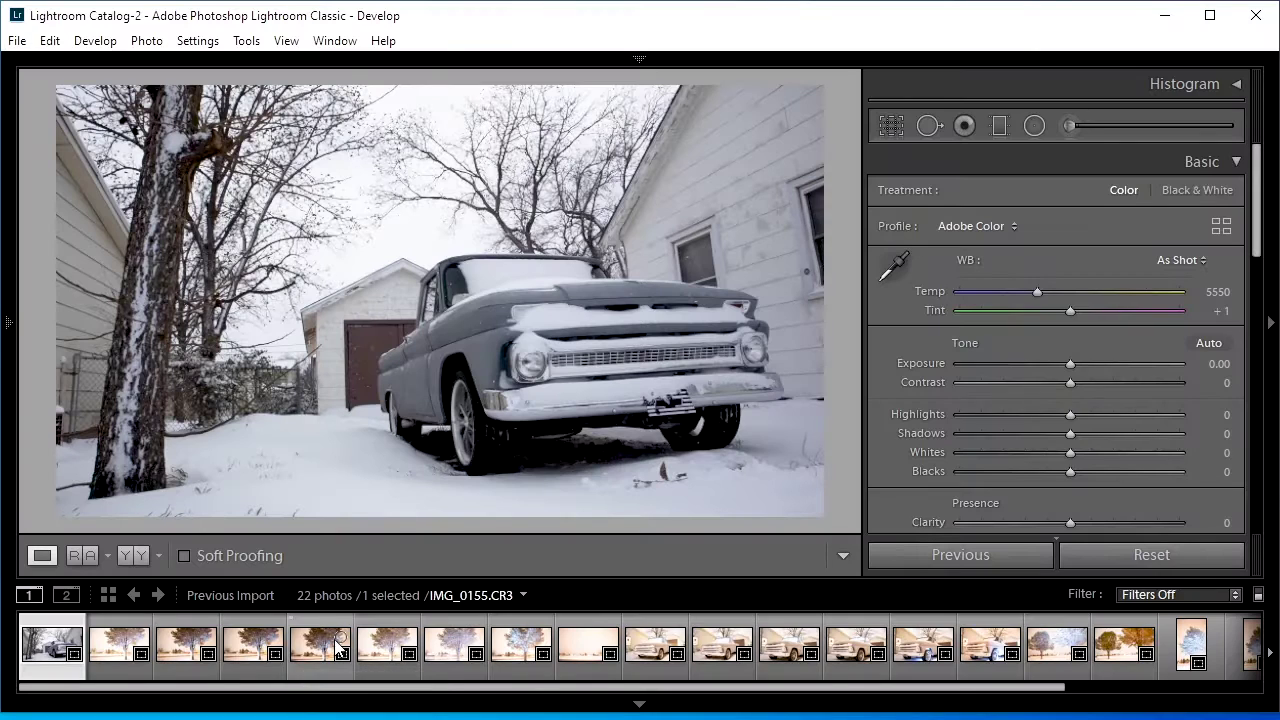
Apply Auto tone to the snowy tree photo IMG_0152.CR3 and expand its histogram.
click(118, 658)
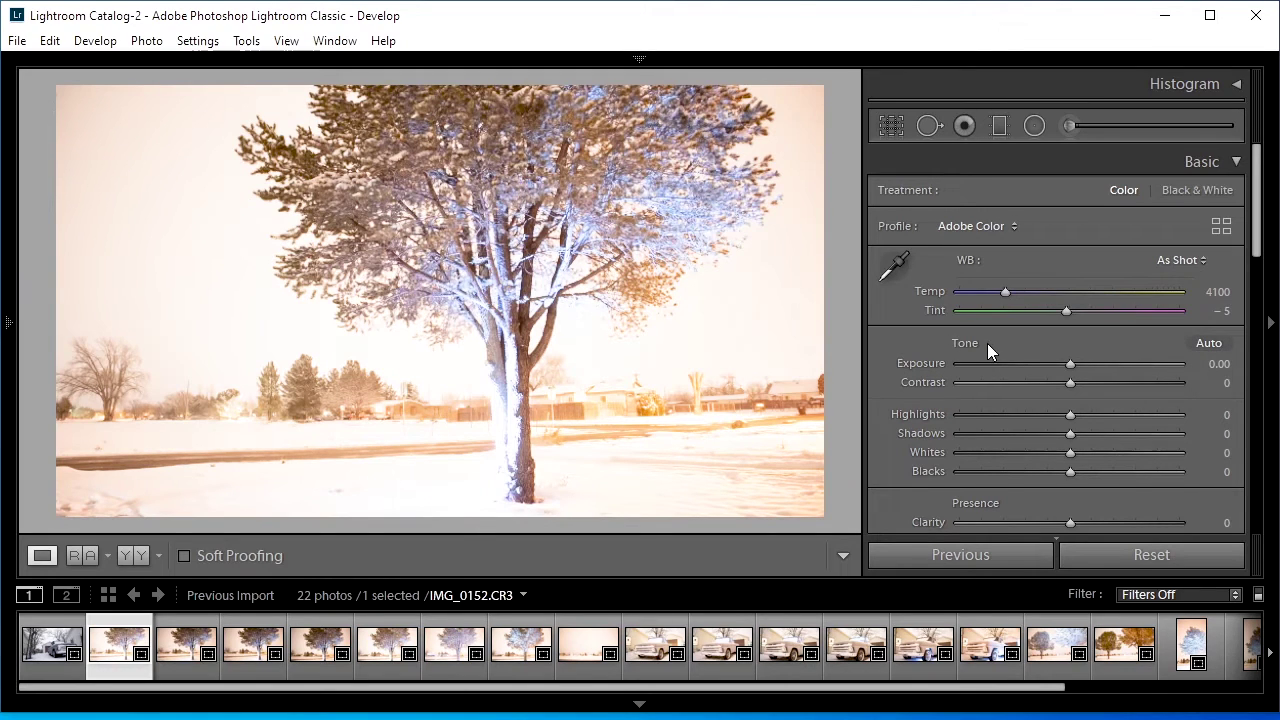
click(1212, 344)
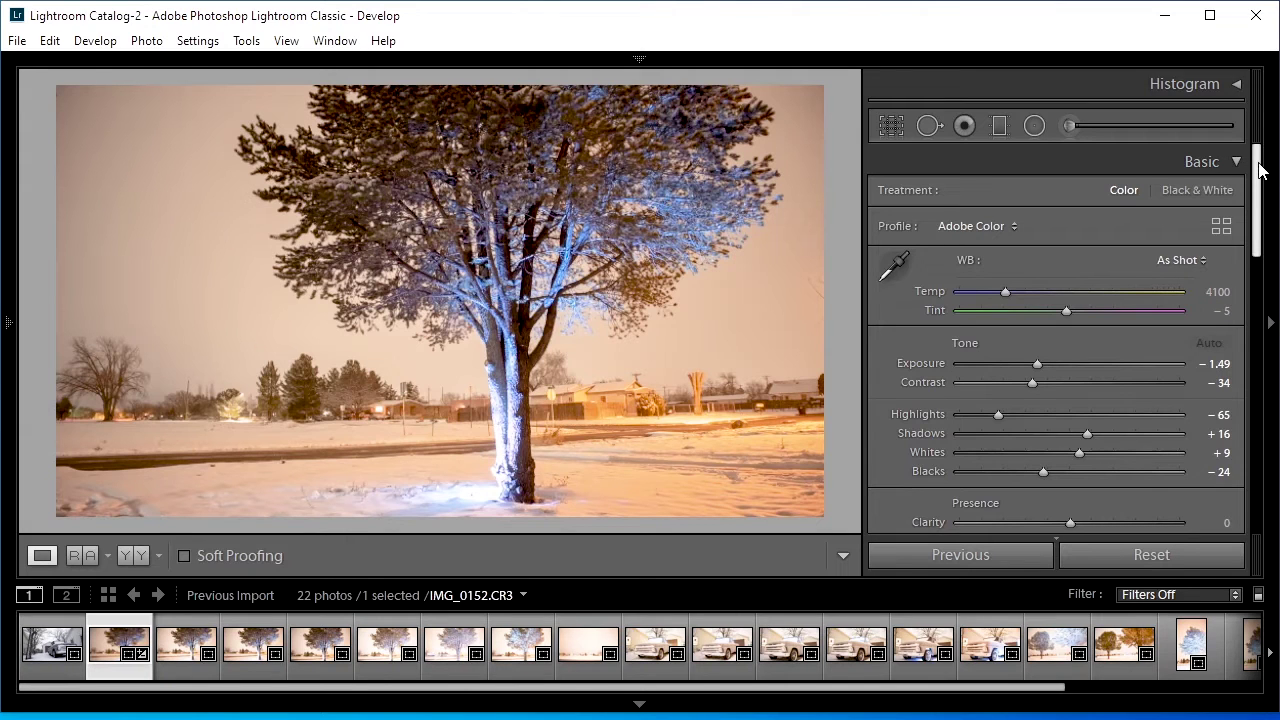
click(1236, 86)
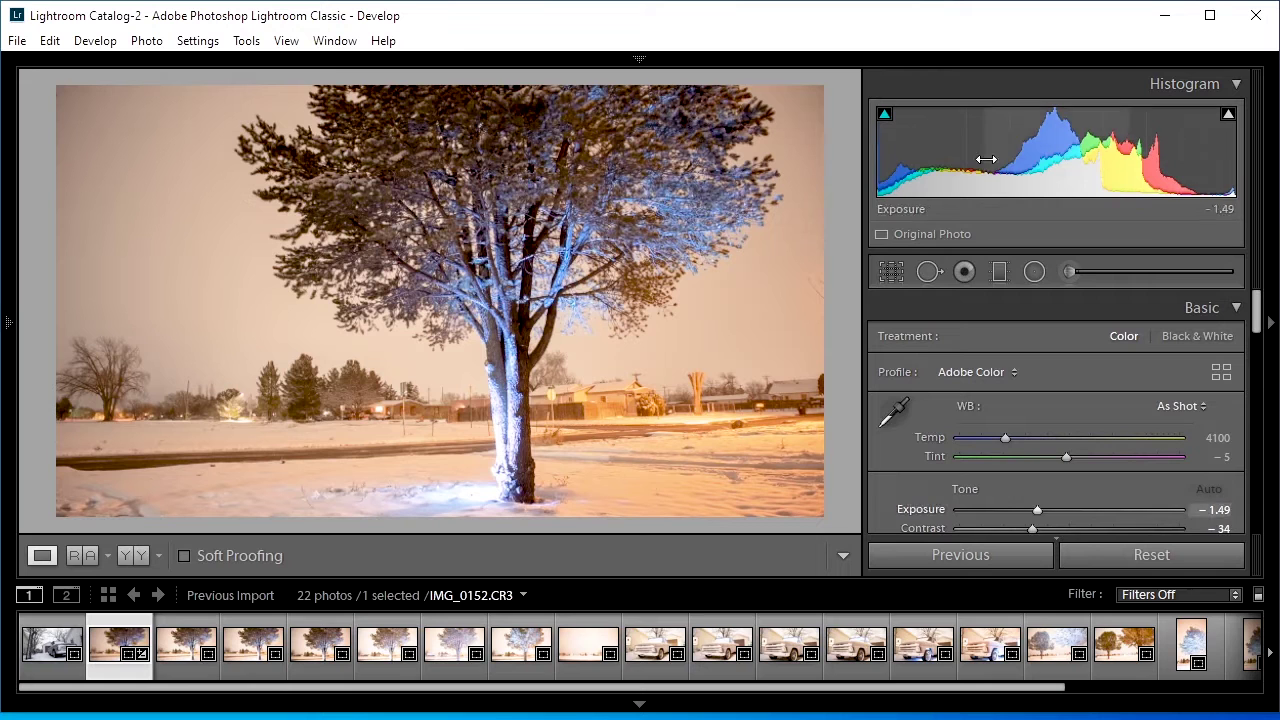
Raise the tree photo's Exposure to +2.96 and undo that change.
drag(1257, 306, 1259, 334)
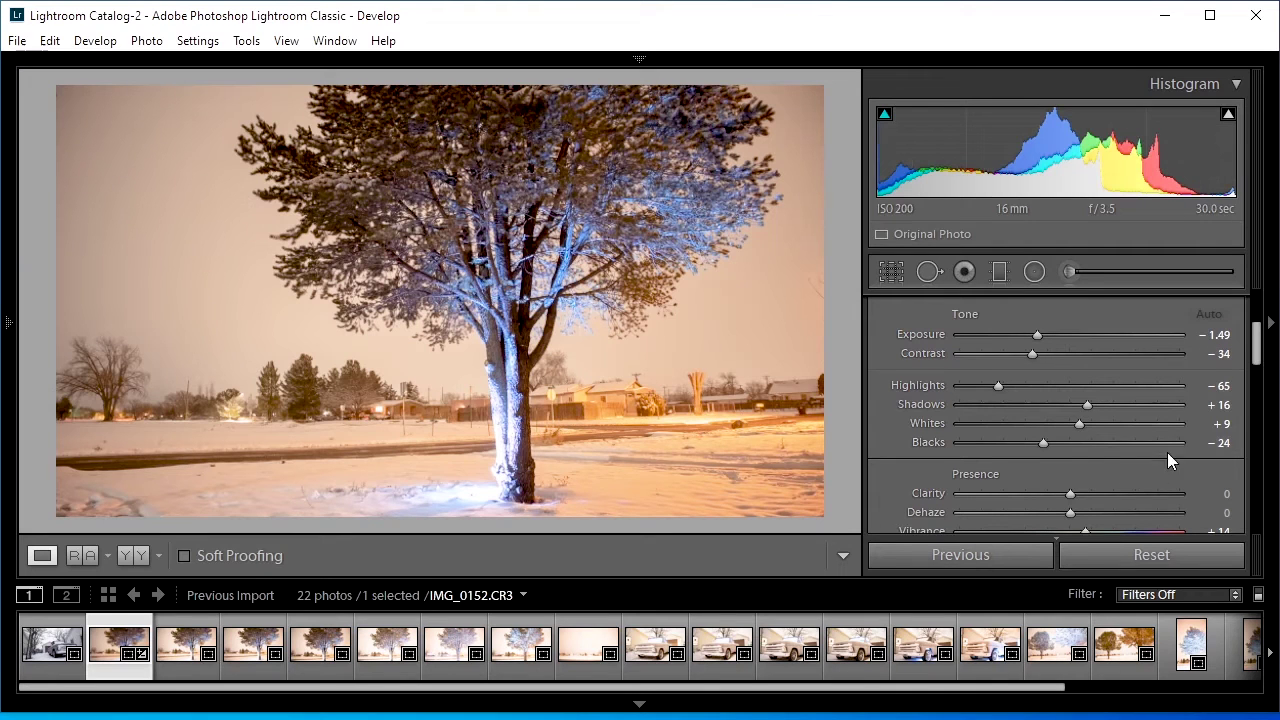
mouse_move(1257, 345)
mouse_down()
mouse_move(1257, 440)
mouse_move(1257, 348)
mouse_up()
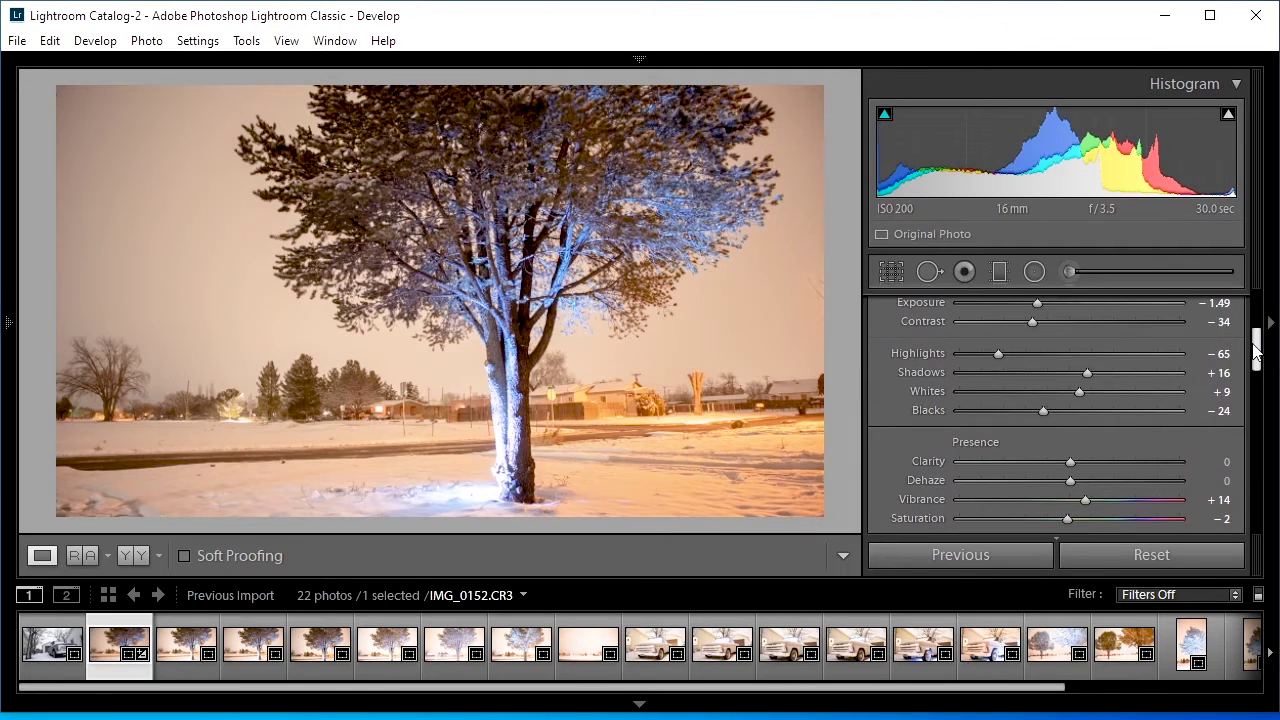
drag(1037, 303, 1136, 319)
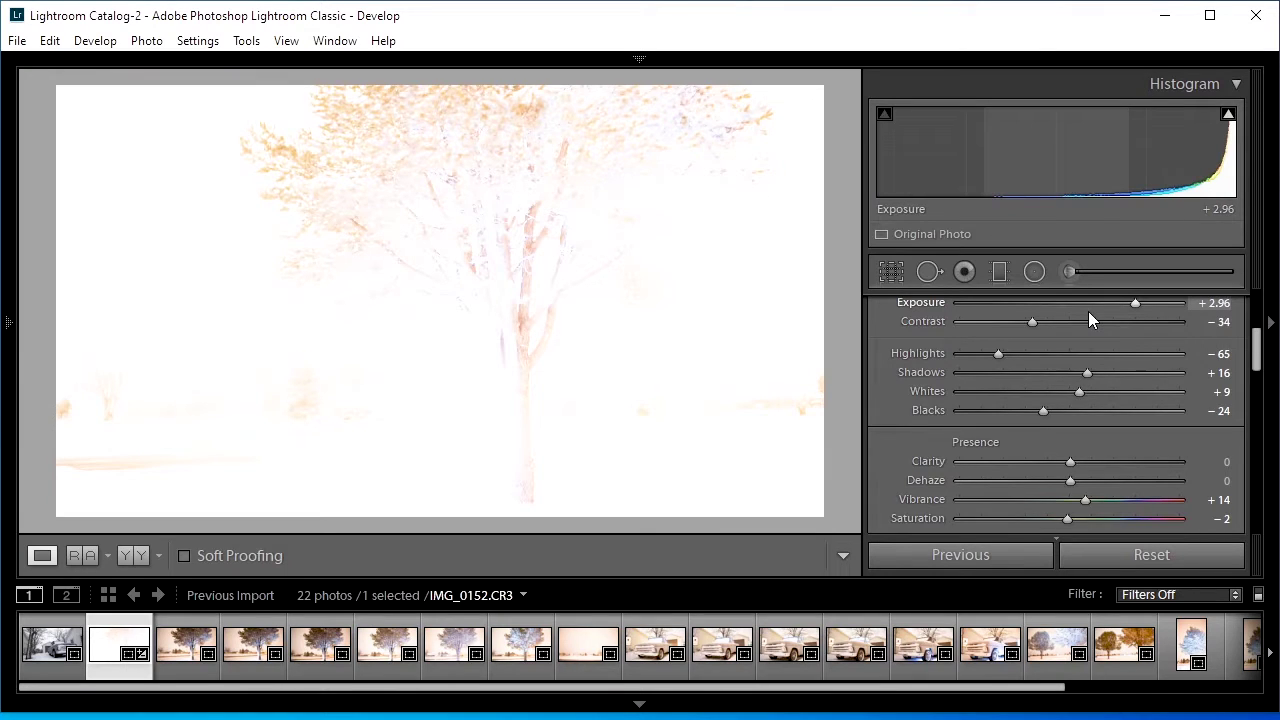
drag(1258, 360, 1260, 334)
click(49, 40)
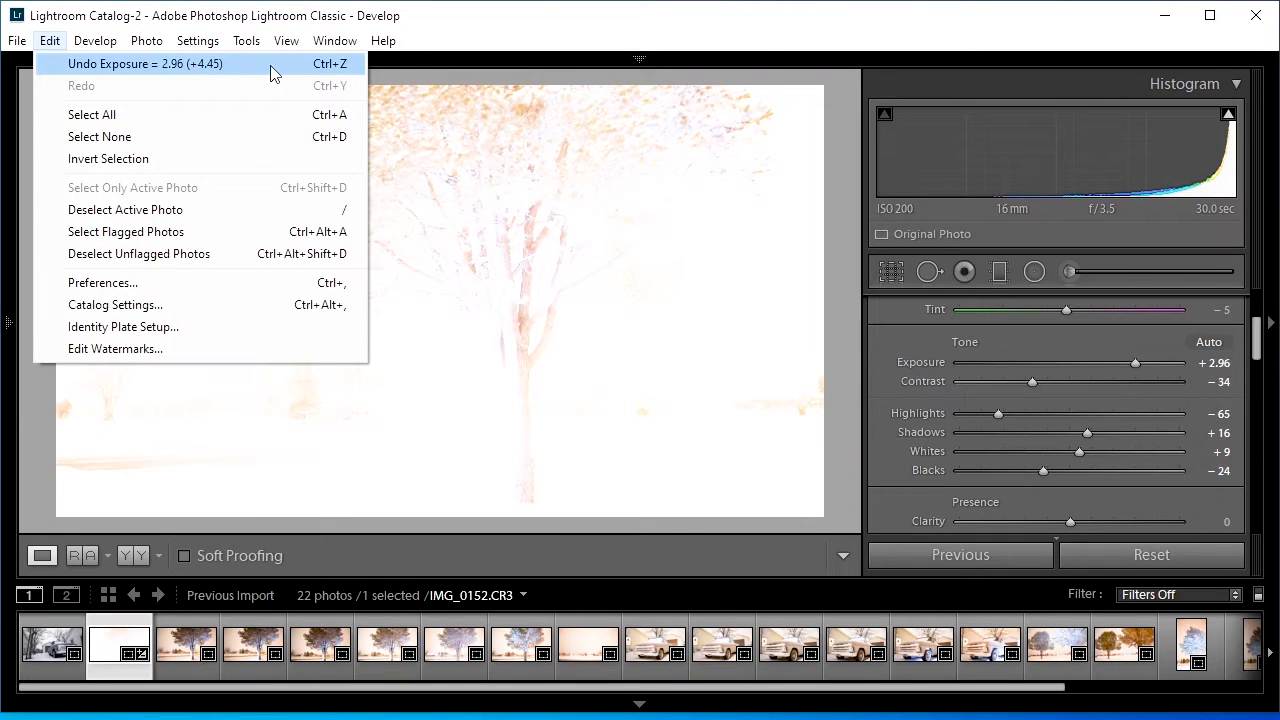
click(657, 20)
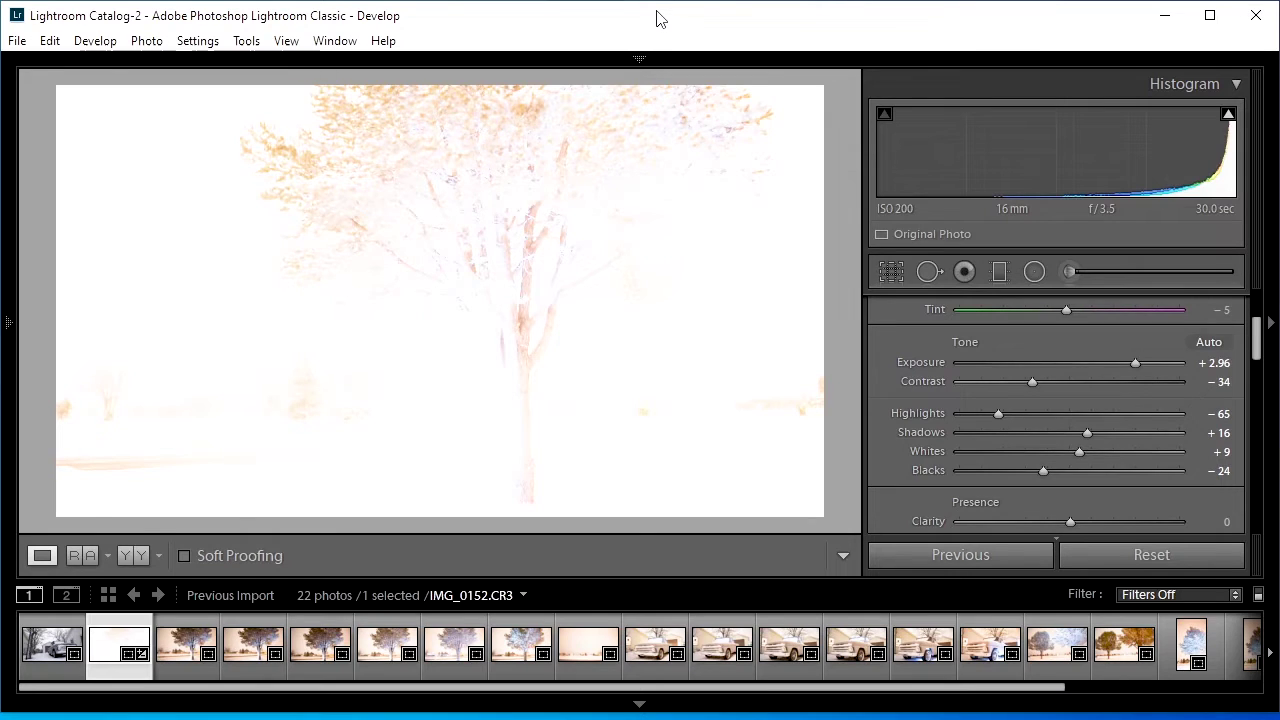
key(ctrl+z)
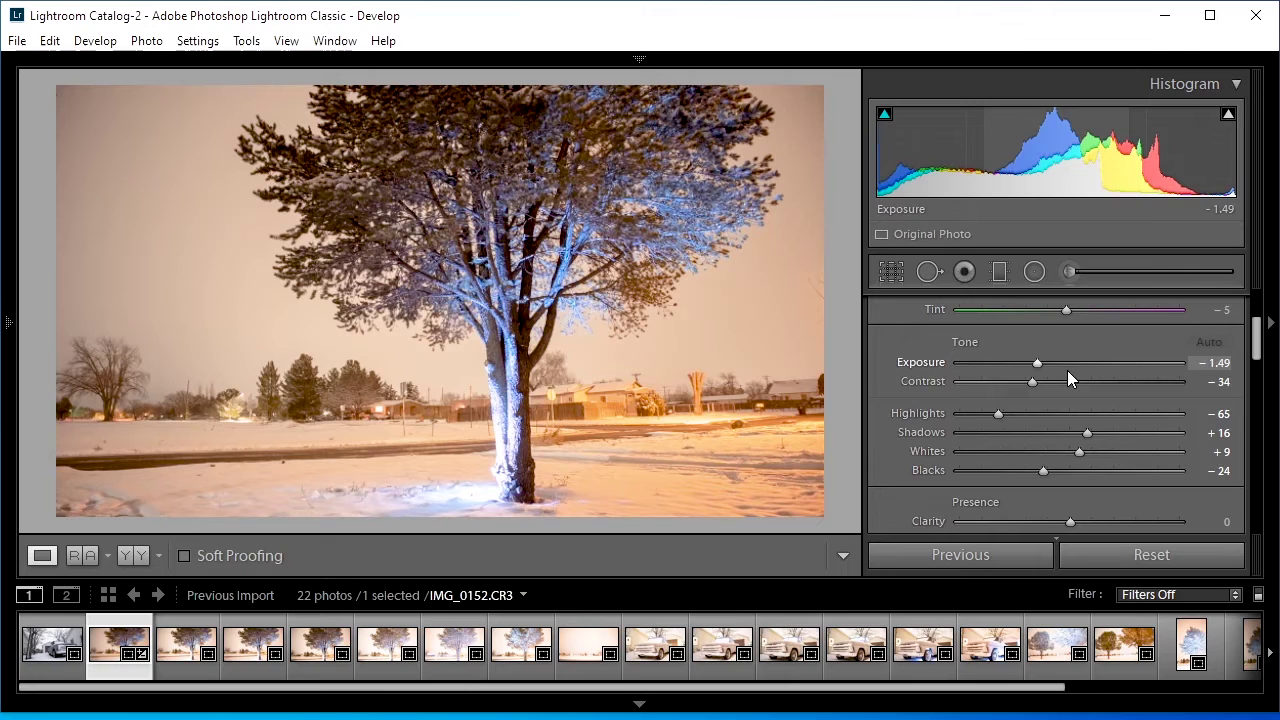
Reset Exposure, Contrast, Highlights, Shadows, Whites and Blacks individually to their default of 0.
double_click(920, 361)
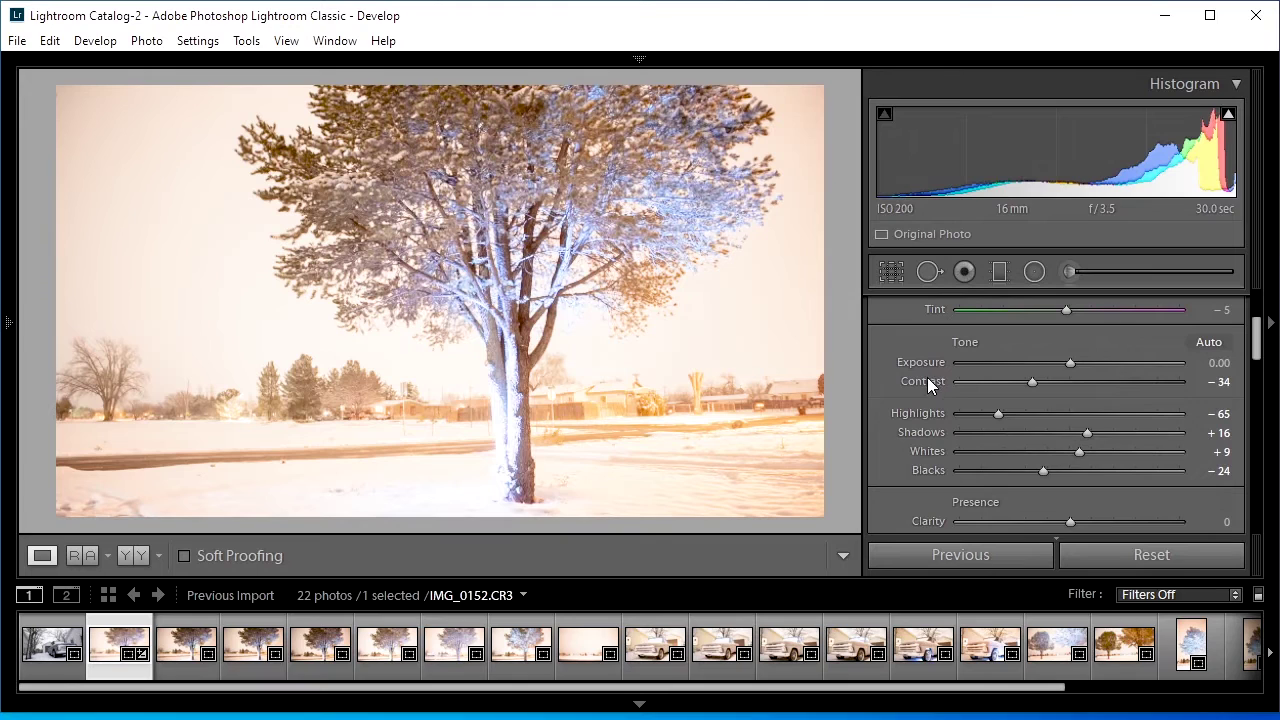
double_click(923, 381)
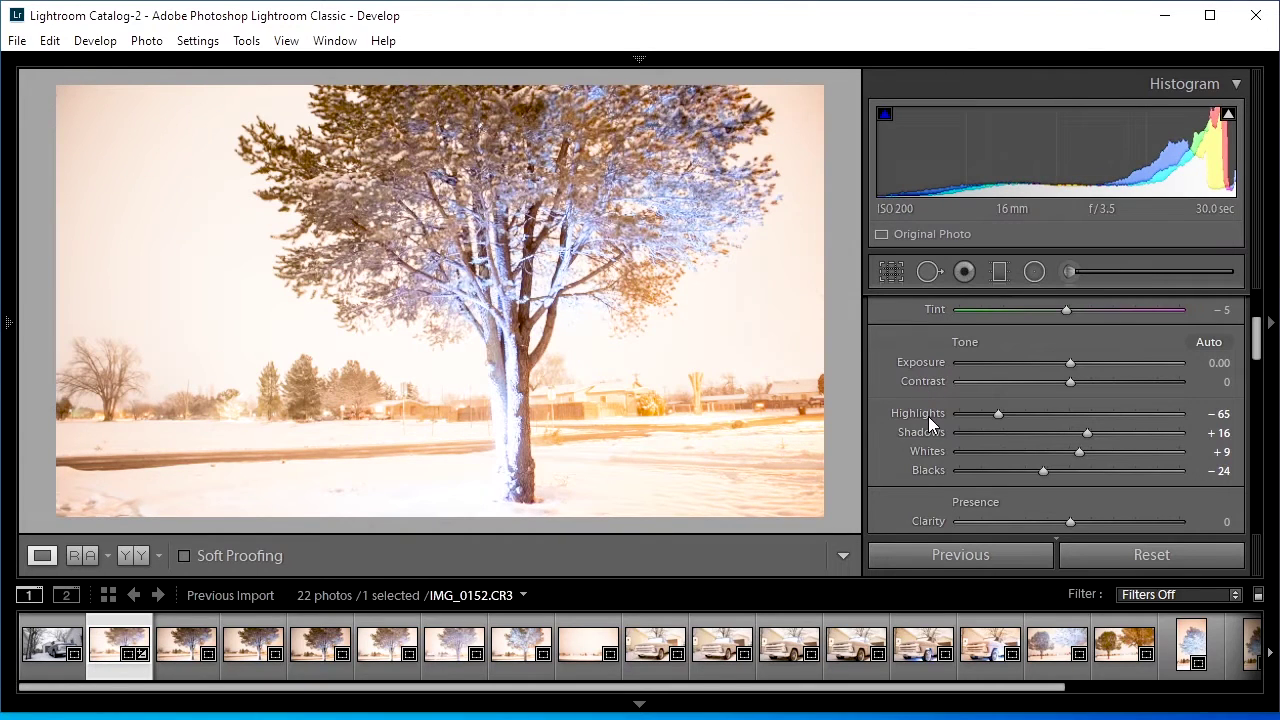
double_click(925, 413)
double_click(928, 432)
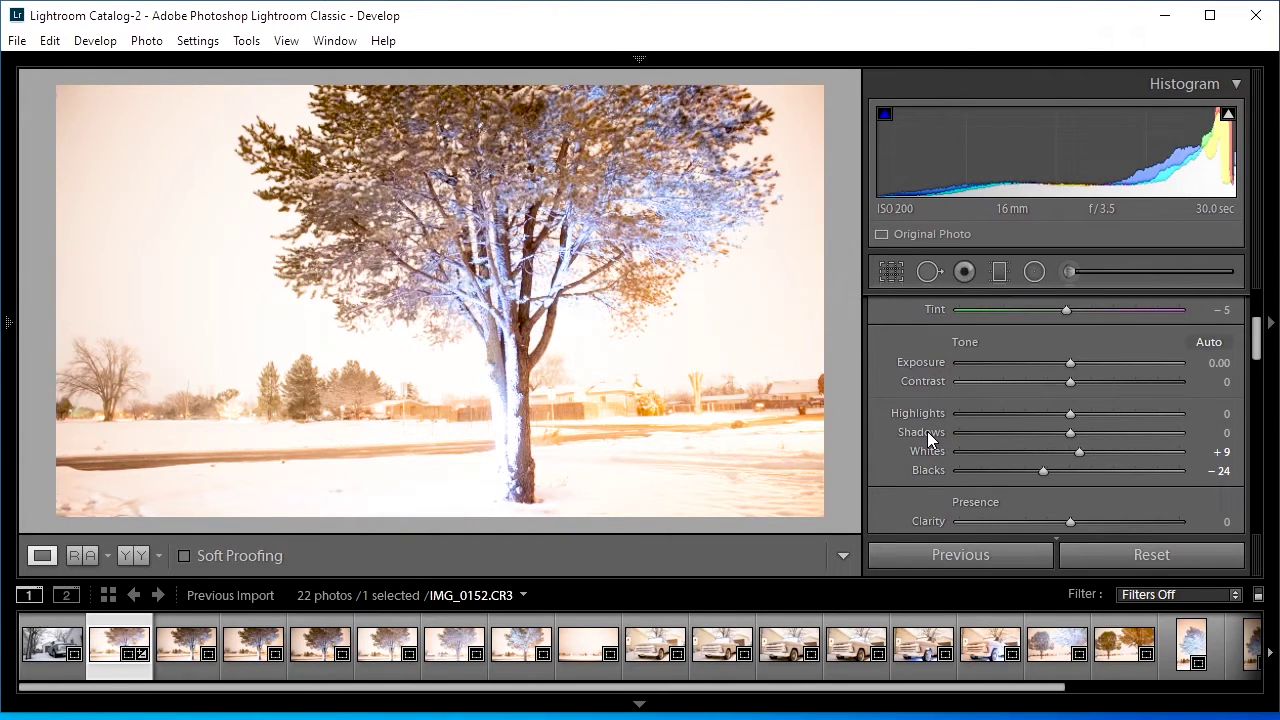
double_click(929, 450)
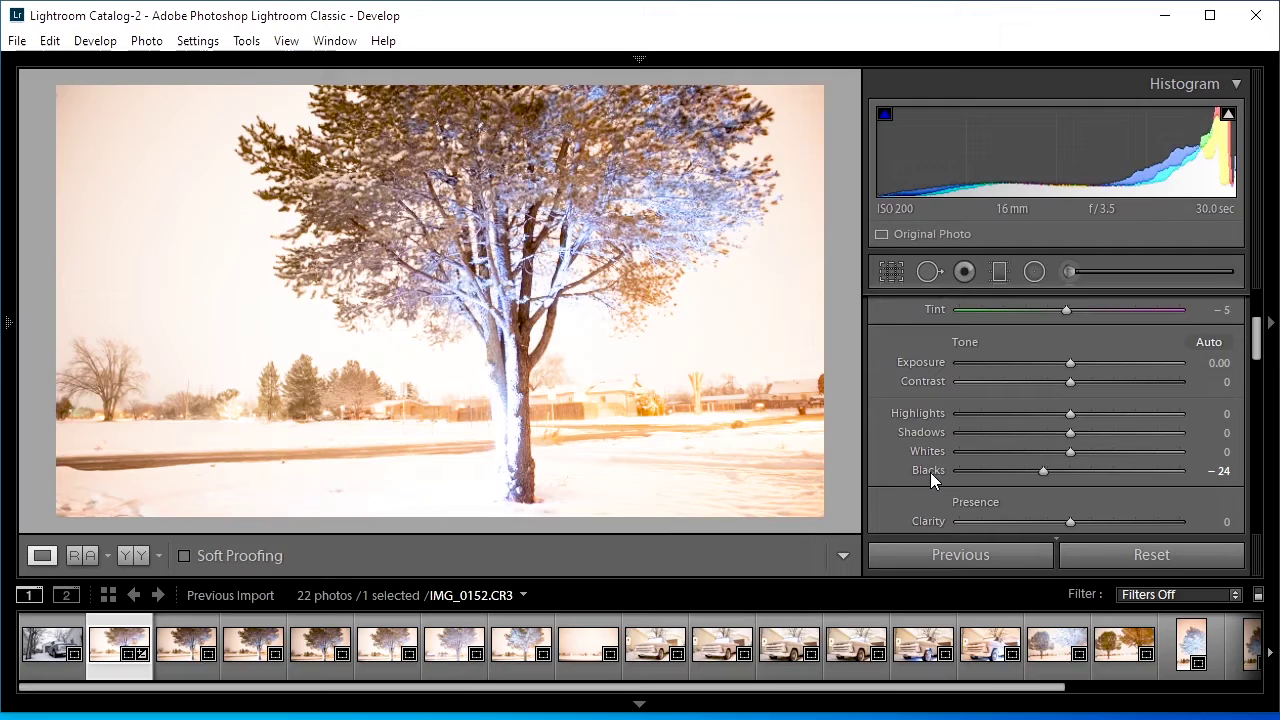
double_click(930, 470)
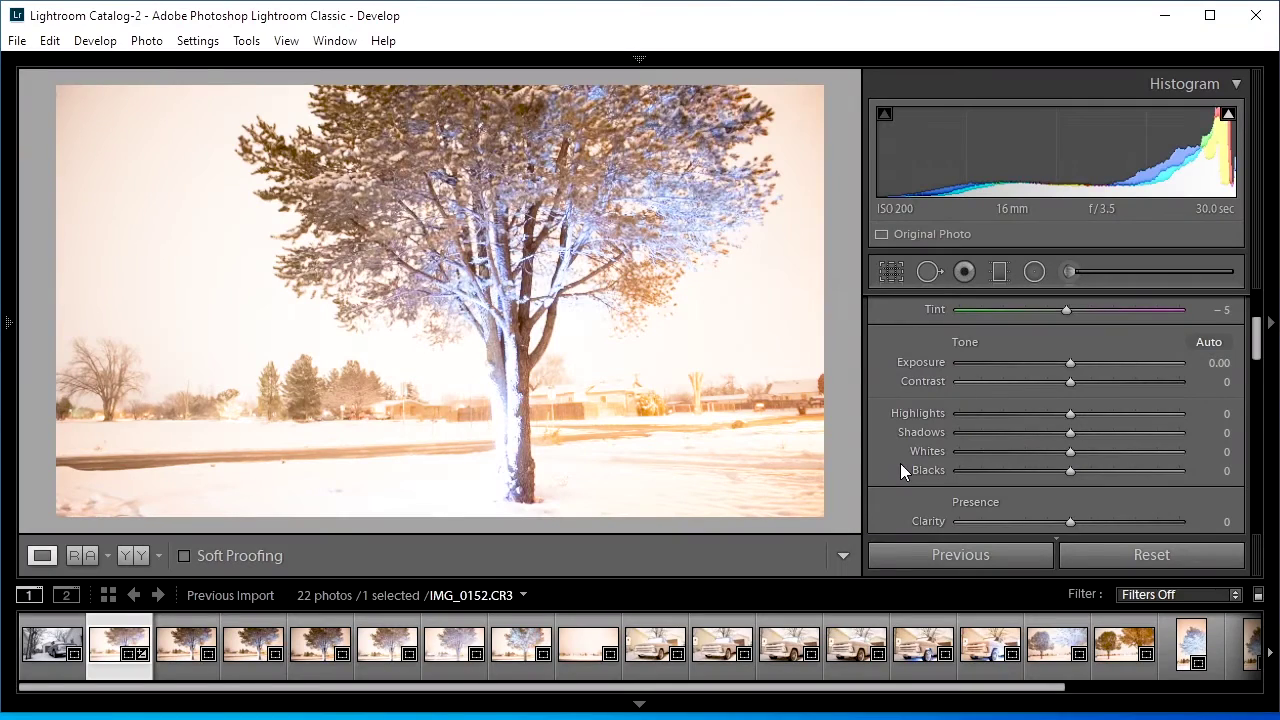
Reapply Auto tone and adjust Blacks to −57, Whites to −19, Shadows to −43, Highlights to −15, Contrast to −48 and Exposure to −2.10.
click(1208, 342)
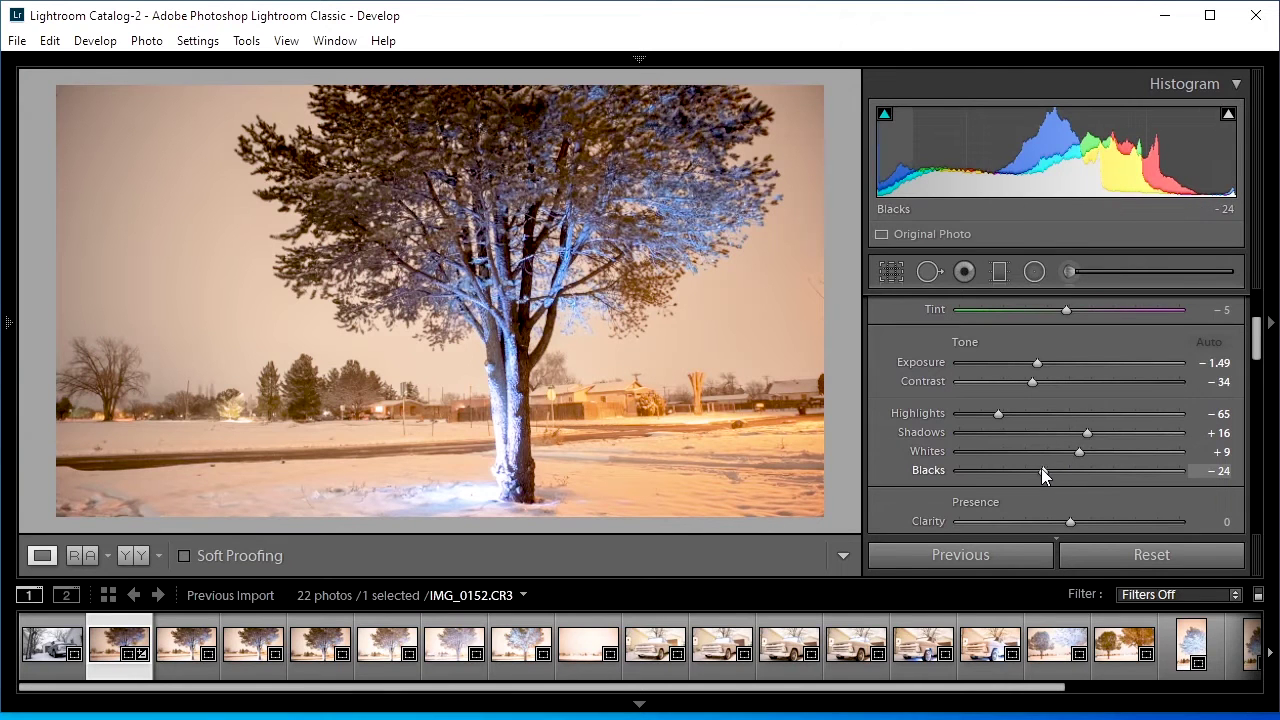
drag(1041, 468, 1005, 475)
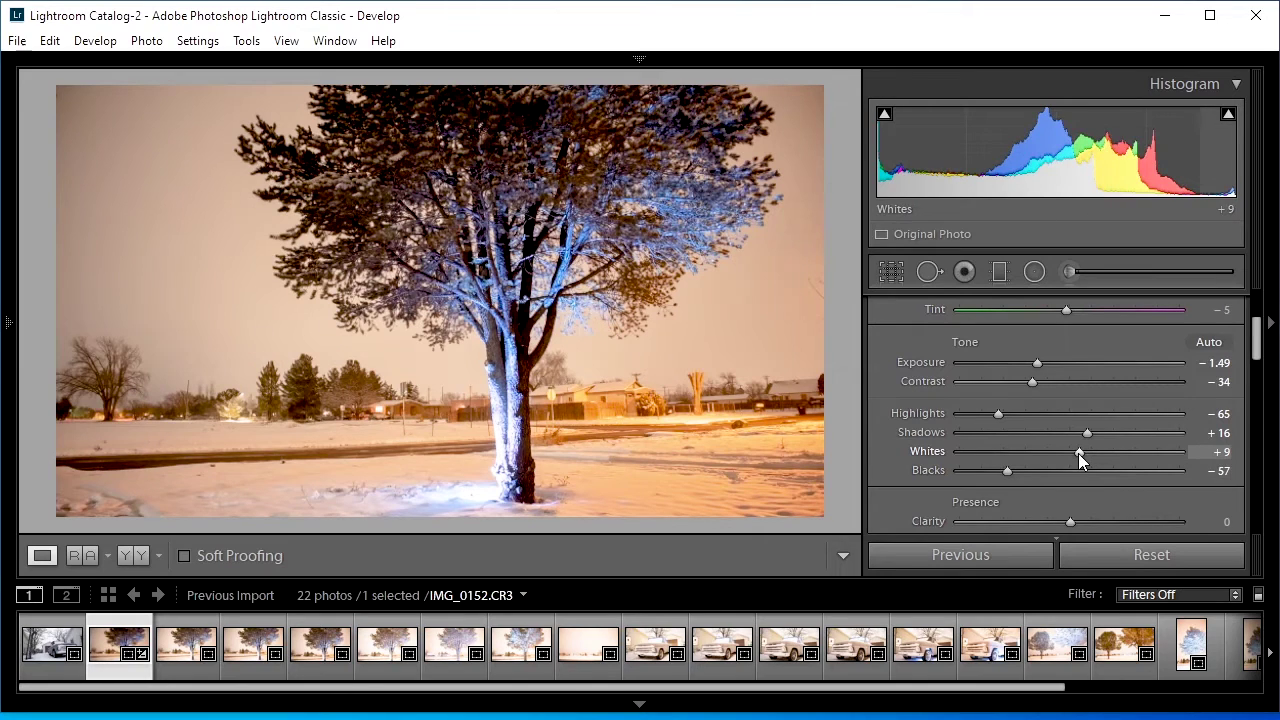
drag(1078, 453, 1048, 457)
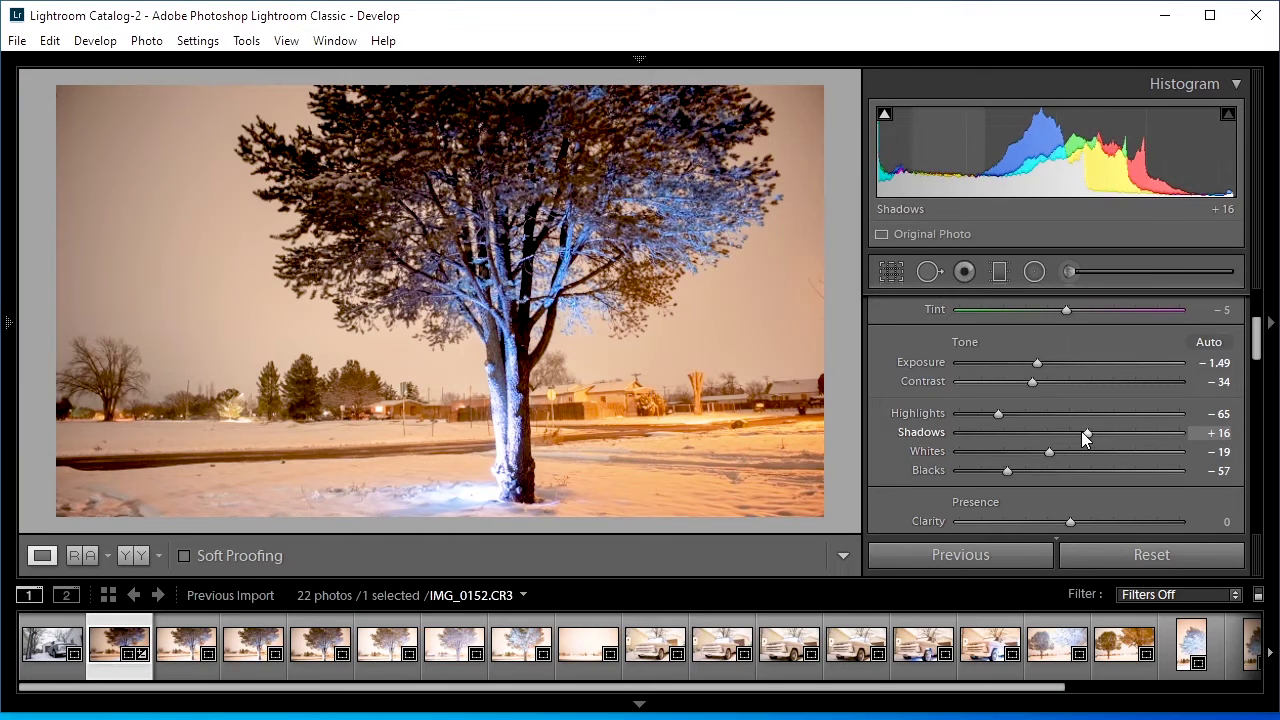
drag(1085, 433, 1024, 448)
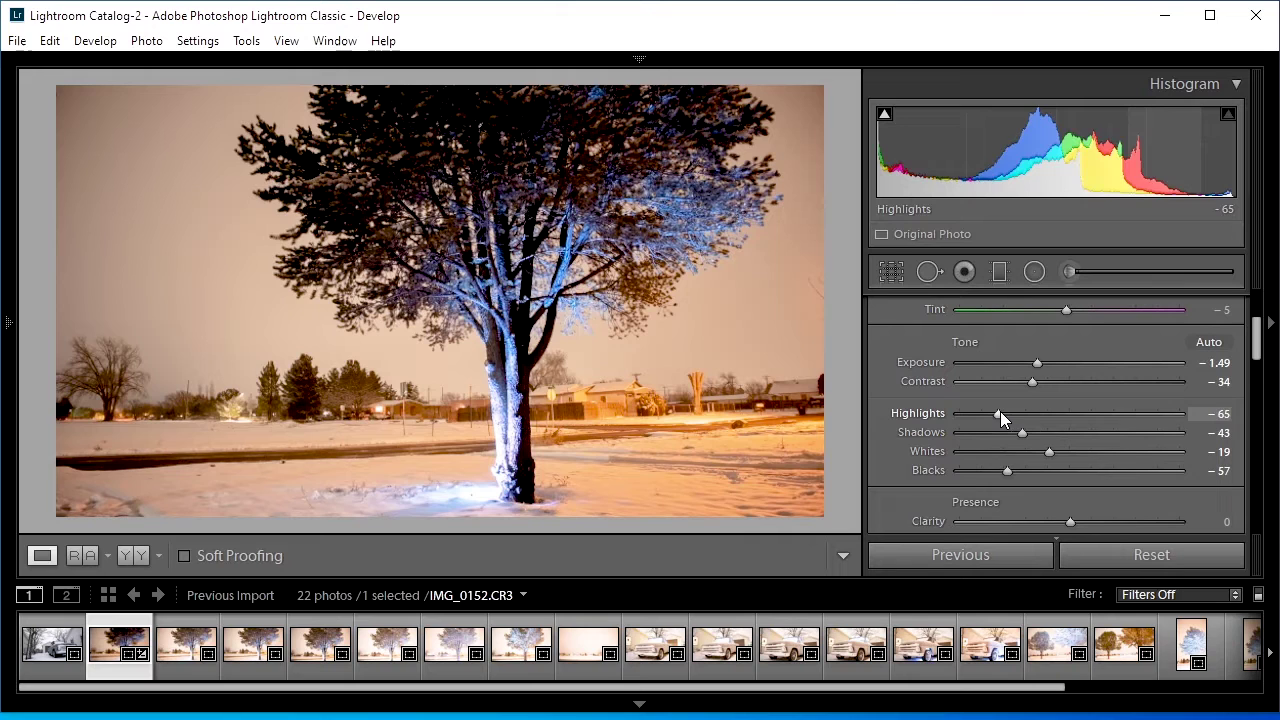
drag(1005, 413, 1057, 436)
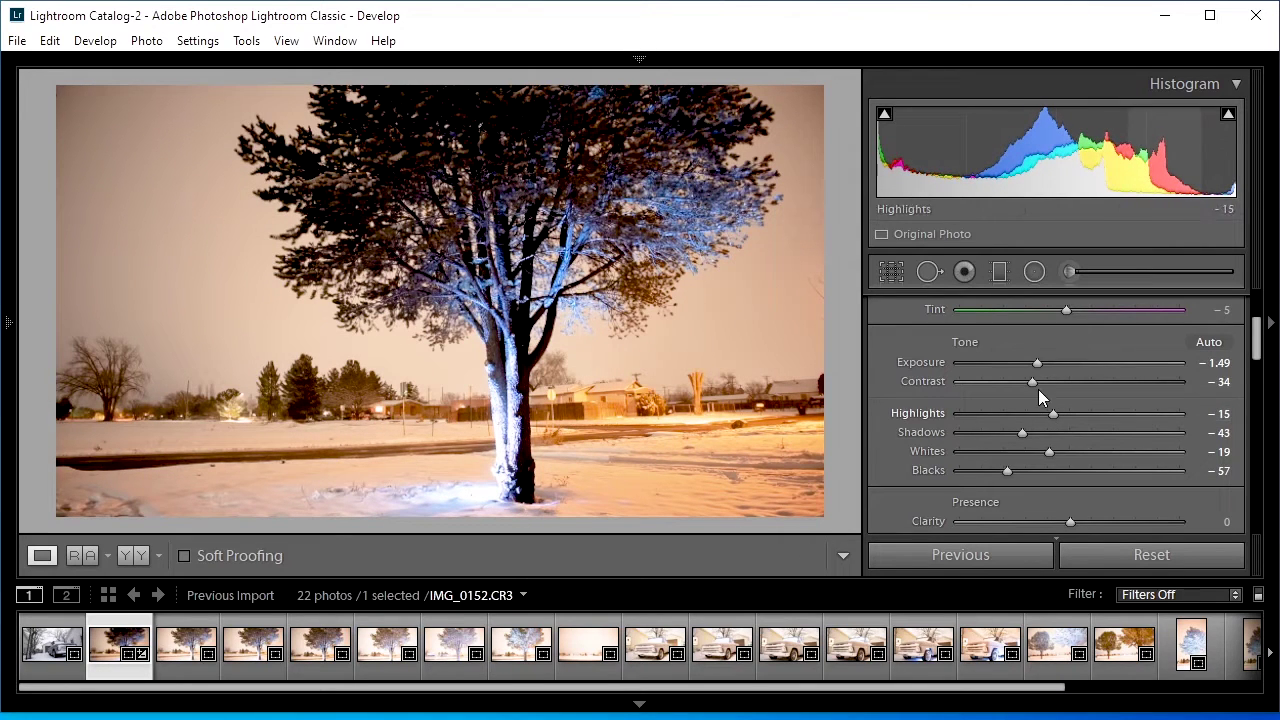
drag(1029, 384, 1016, 400)
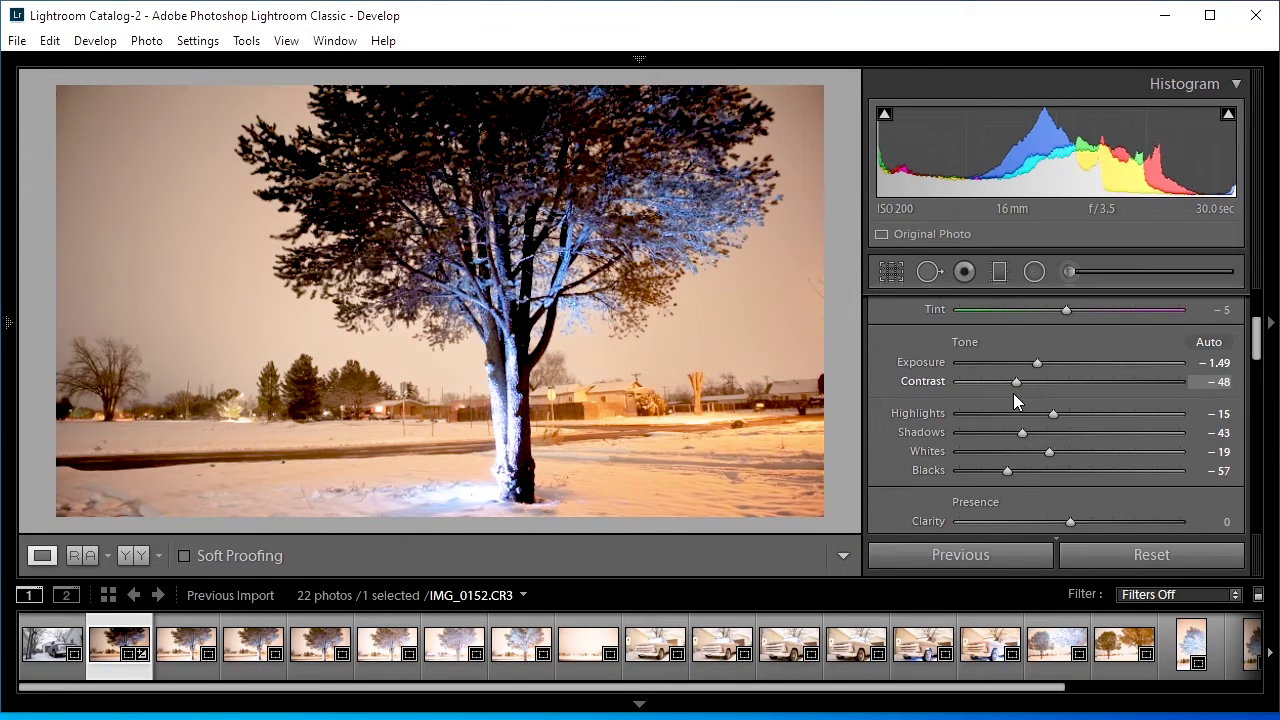
drag(1037, 361, 1035, 363)
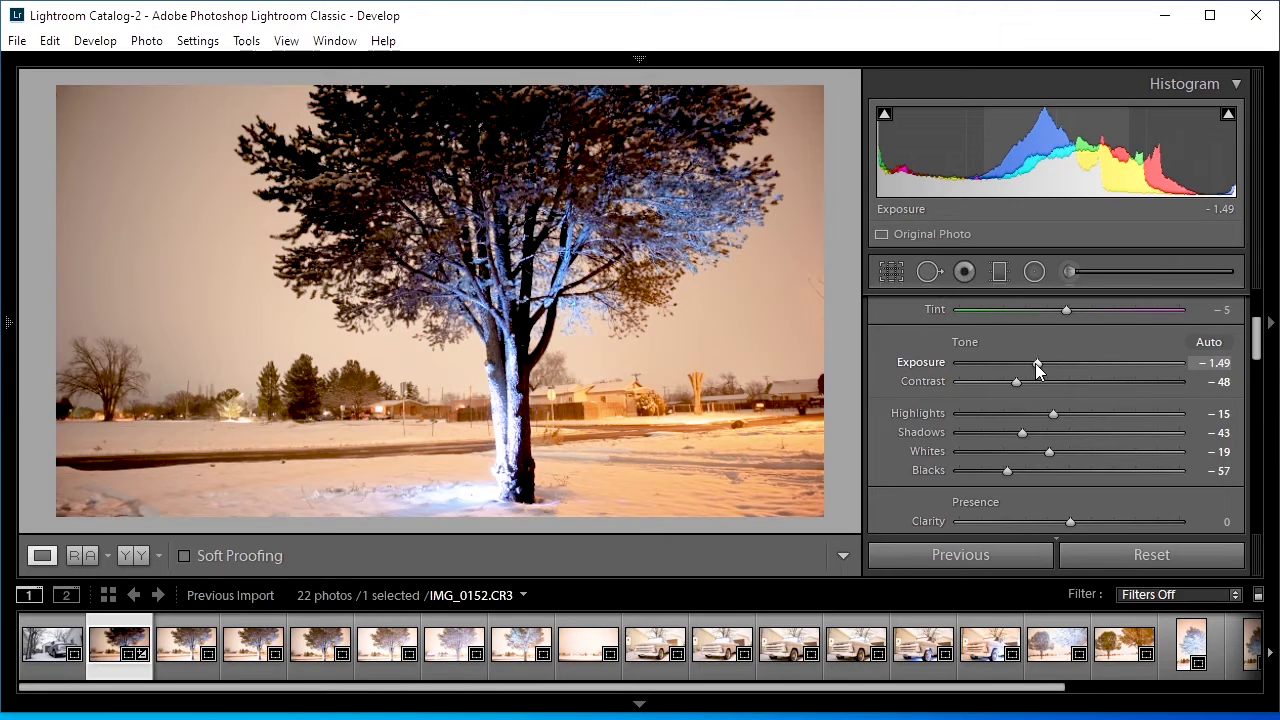
drag(1035, 363, 1021, 366)
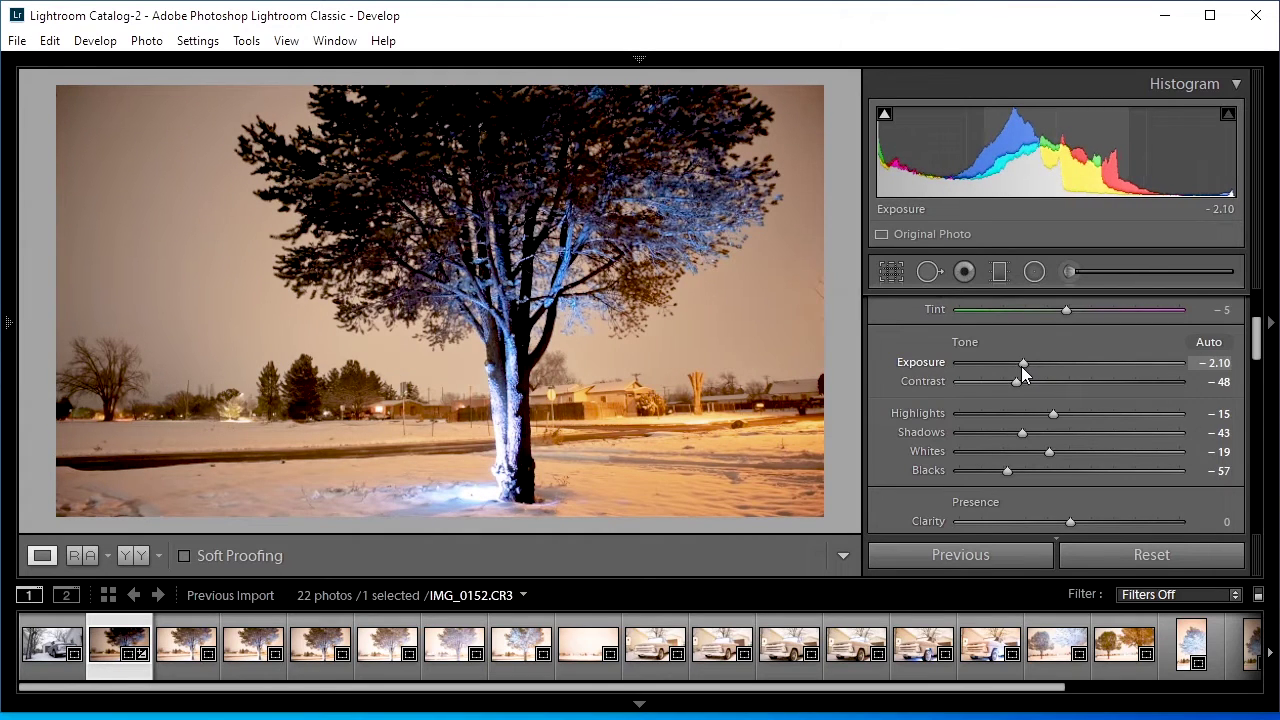
Try the HSL Blue hue at +100 and at −100, and reset it to 0.
scroll(1260, 338, down, 1)
scroll(1260, 338, down, 1)
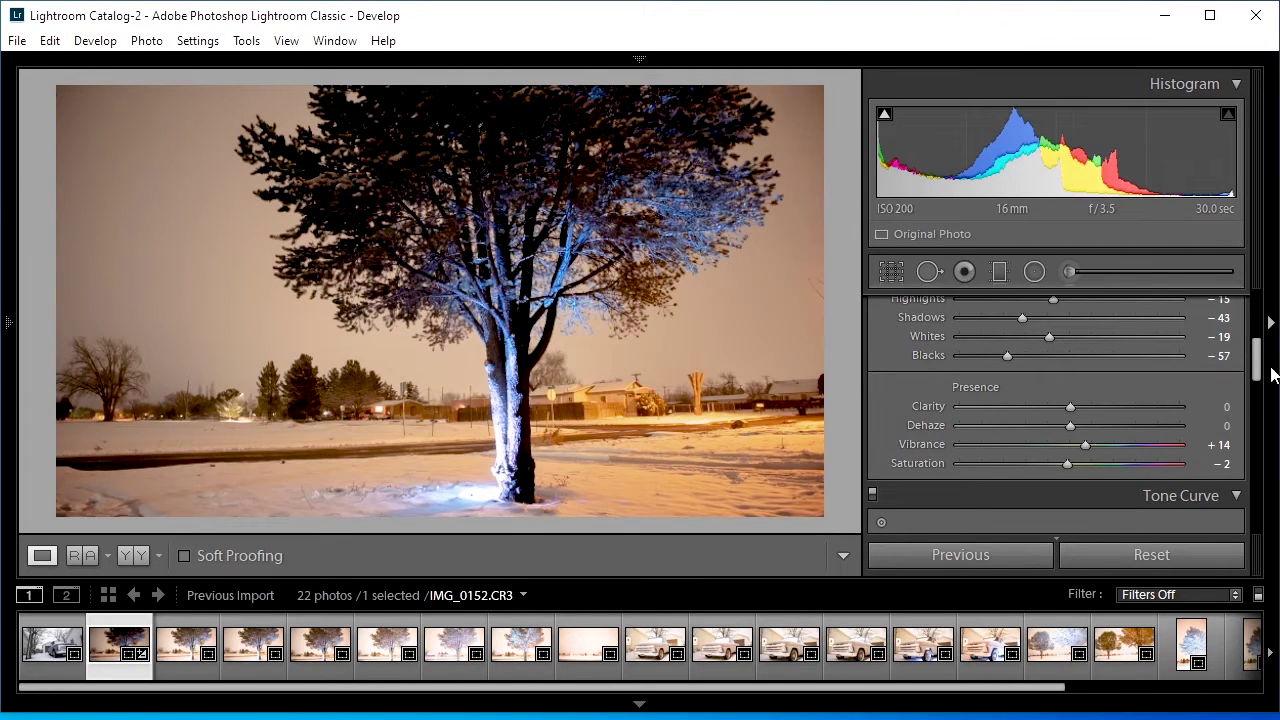
drag(1260, 358, 1259, 462)
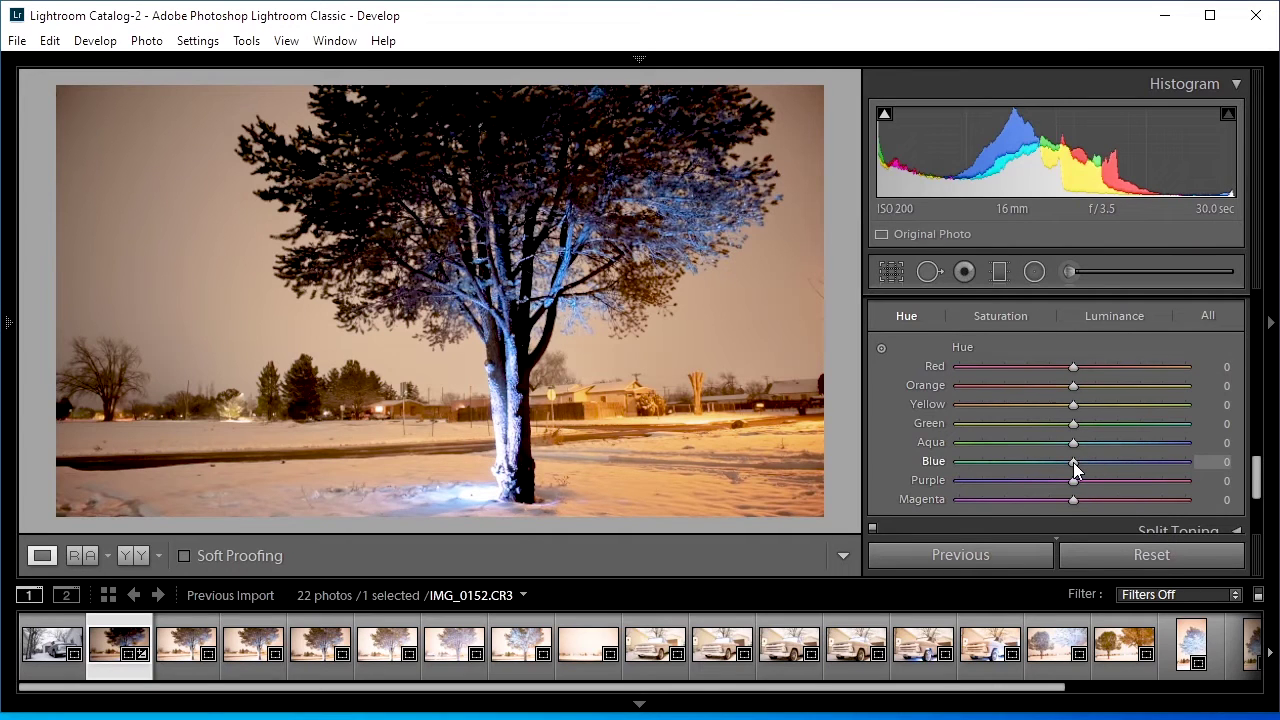
drag(1075, 465, 1079, 462)
drag(1176, 481, 1192, 484)
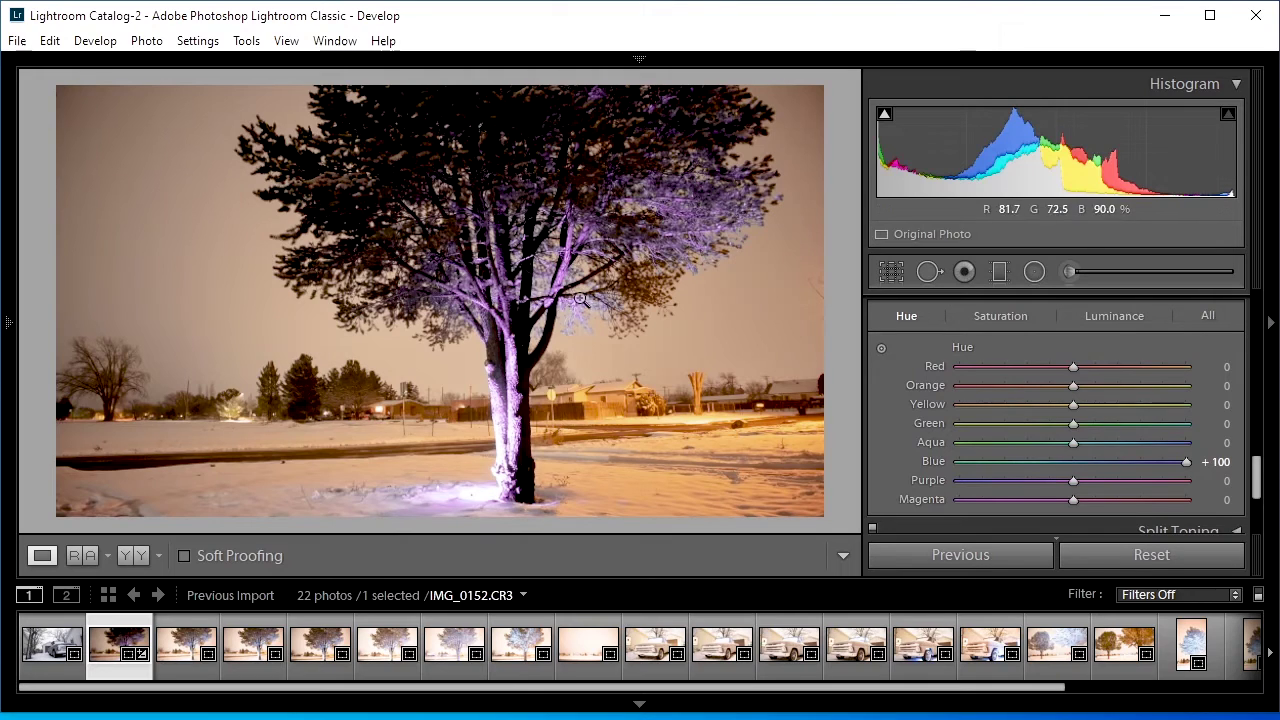
drag(1186, 461, 1052, 468)
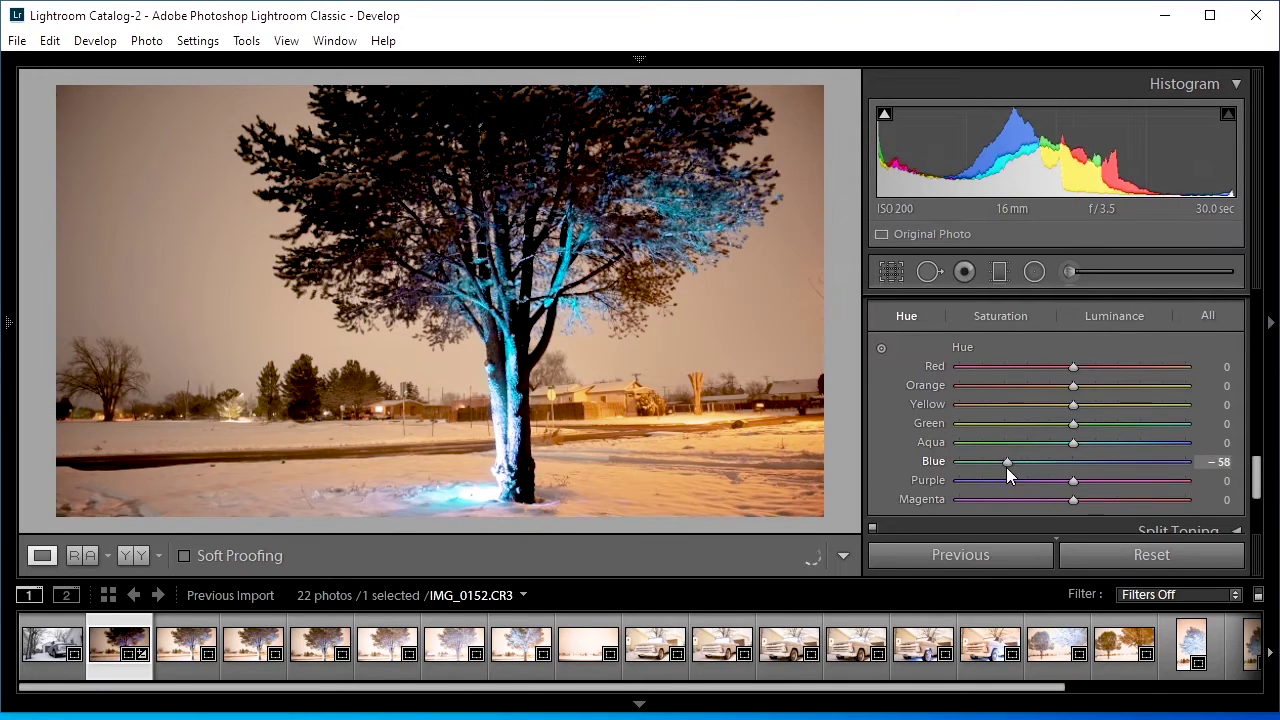
drag(973, 467, 944, 463)
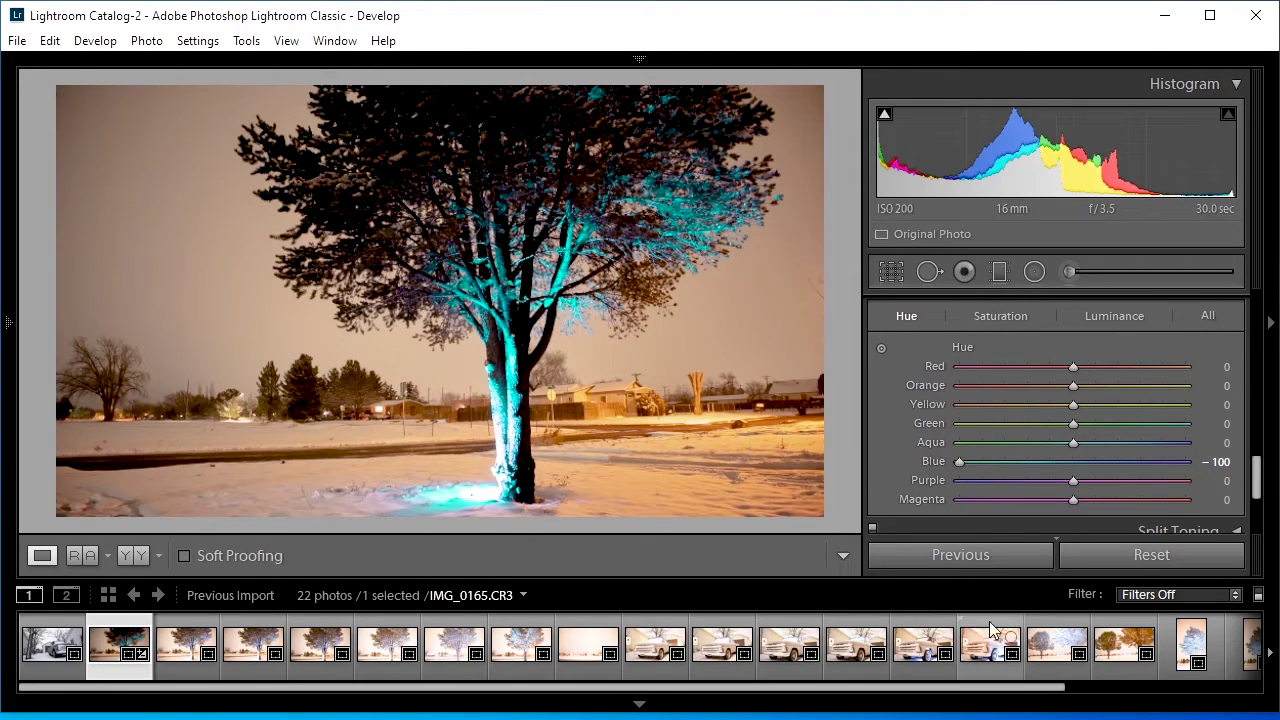
double_click(929, 460)
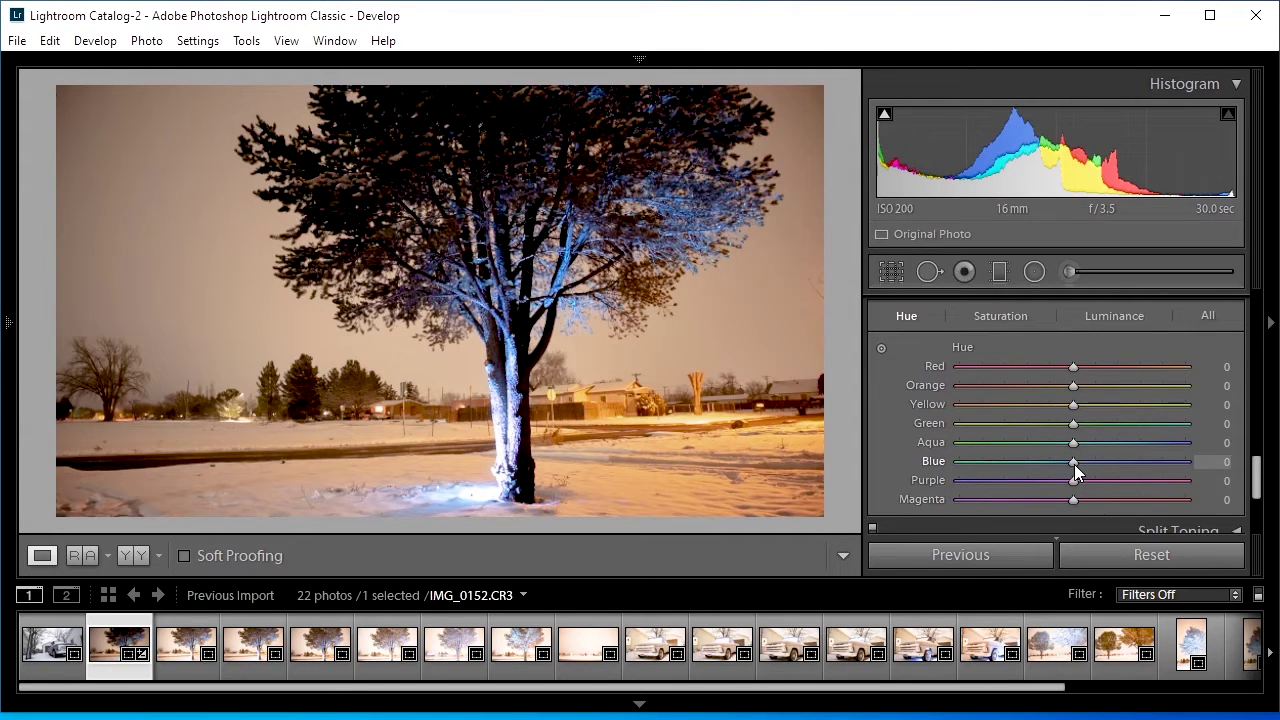
Set the HSL hues to Blue +12, Aqua −27, Purple +7 and Magenta +8, and raise the Yellow hue slightly.
drag(1079, 464, 1087, 466)
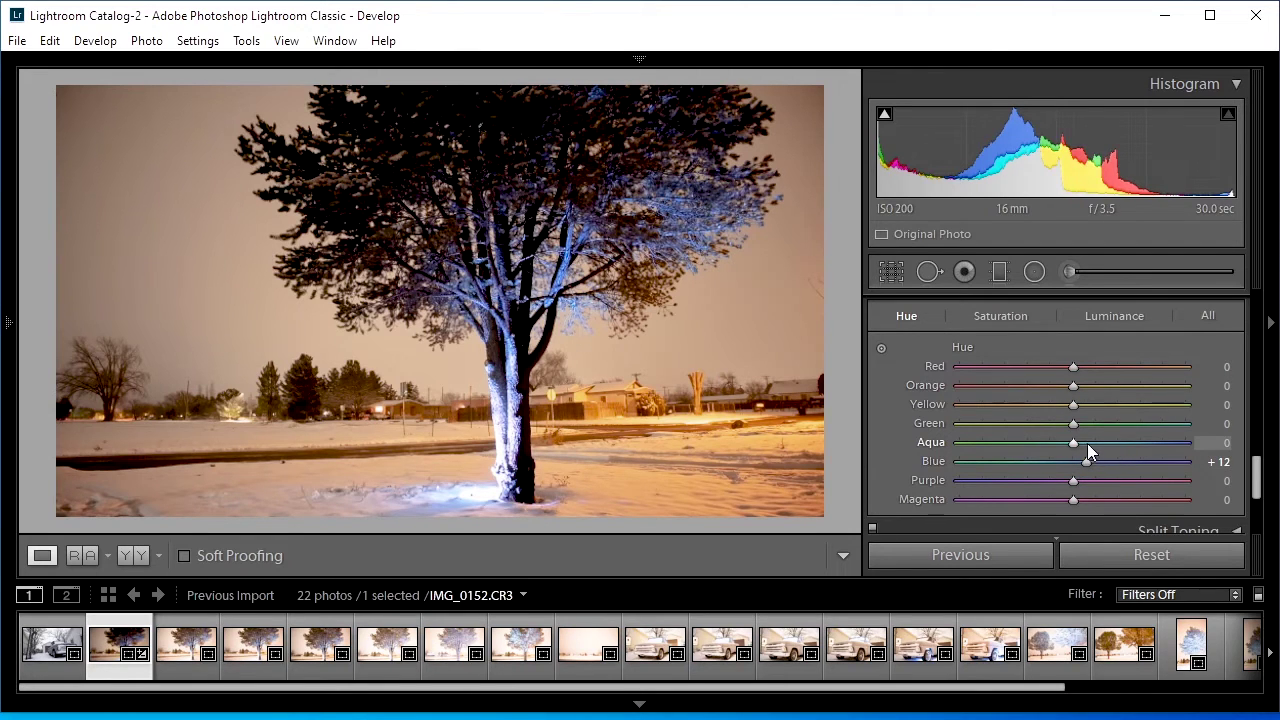
drag(1074, 441, 1042, 442)
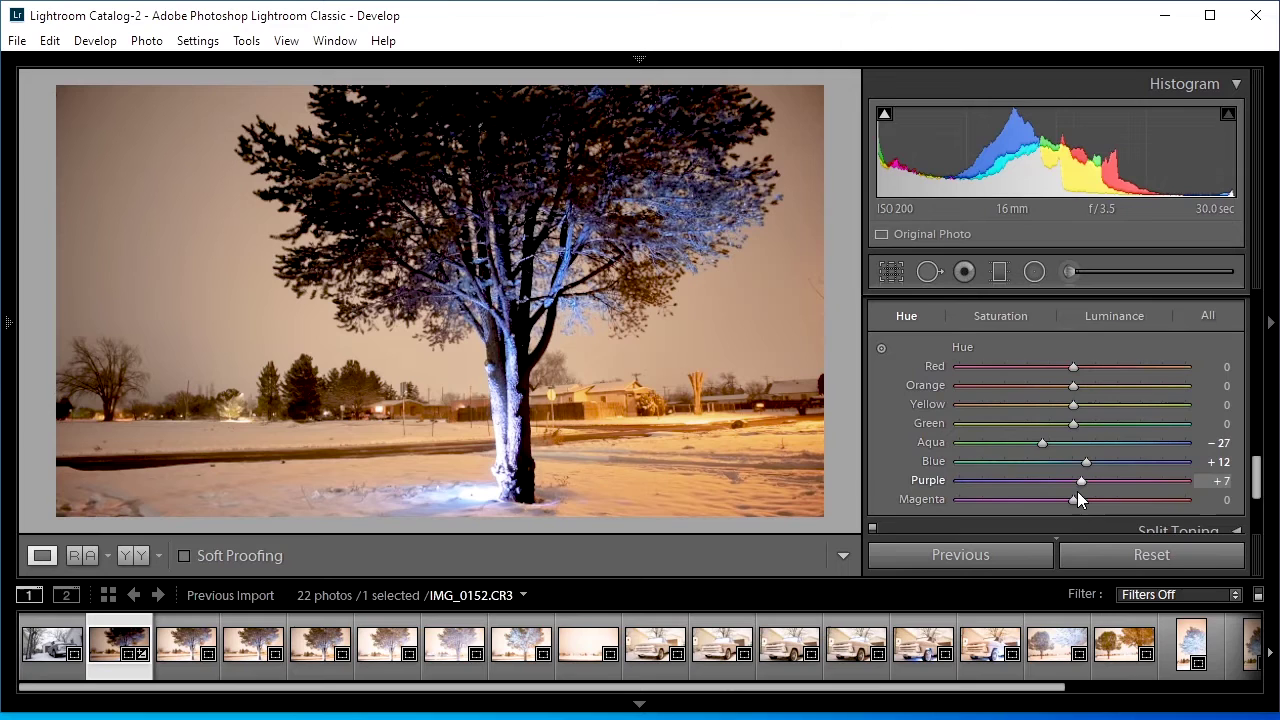
drag(1073, 500, 1080, 501)
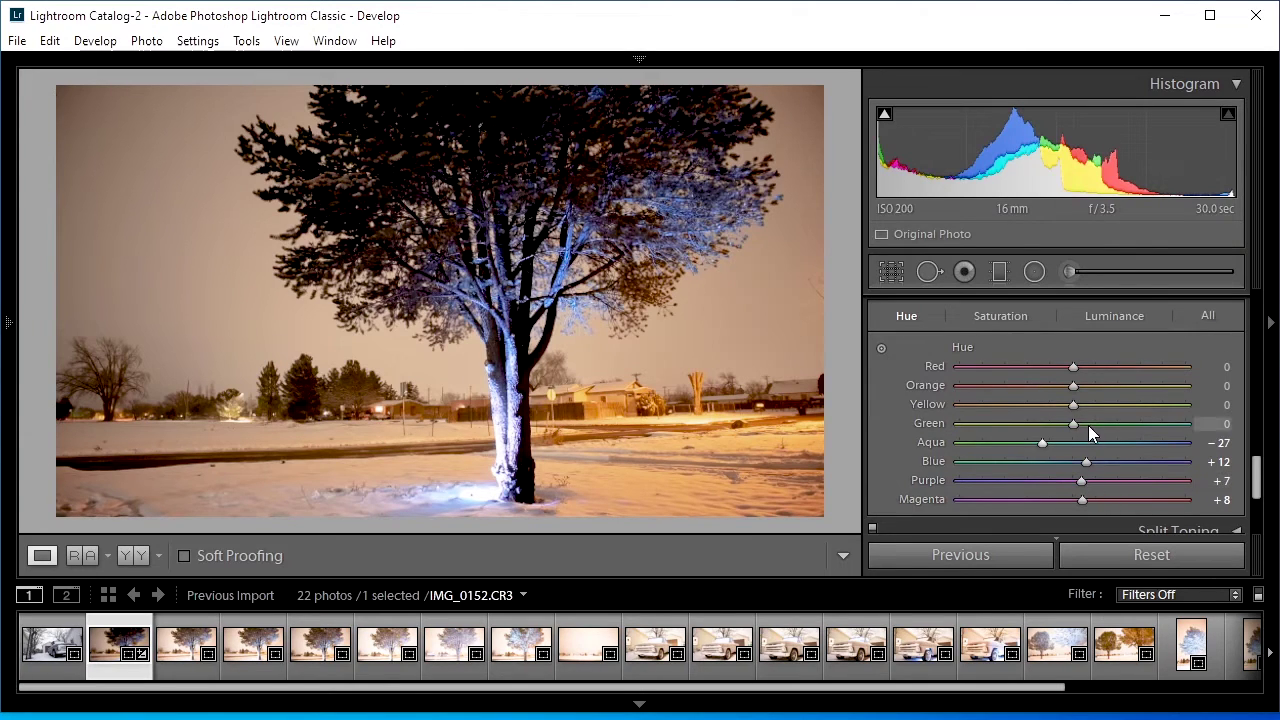
mouse_move(1074, 406)
mouse_down()
mouse_move(1090, 411)
mouse_move(1089, 390)
mouse_up()
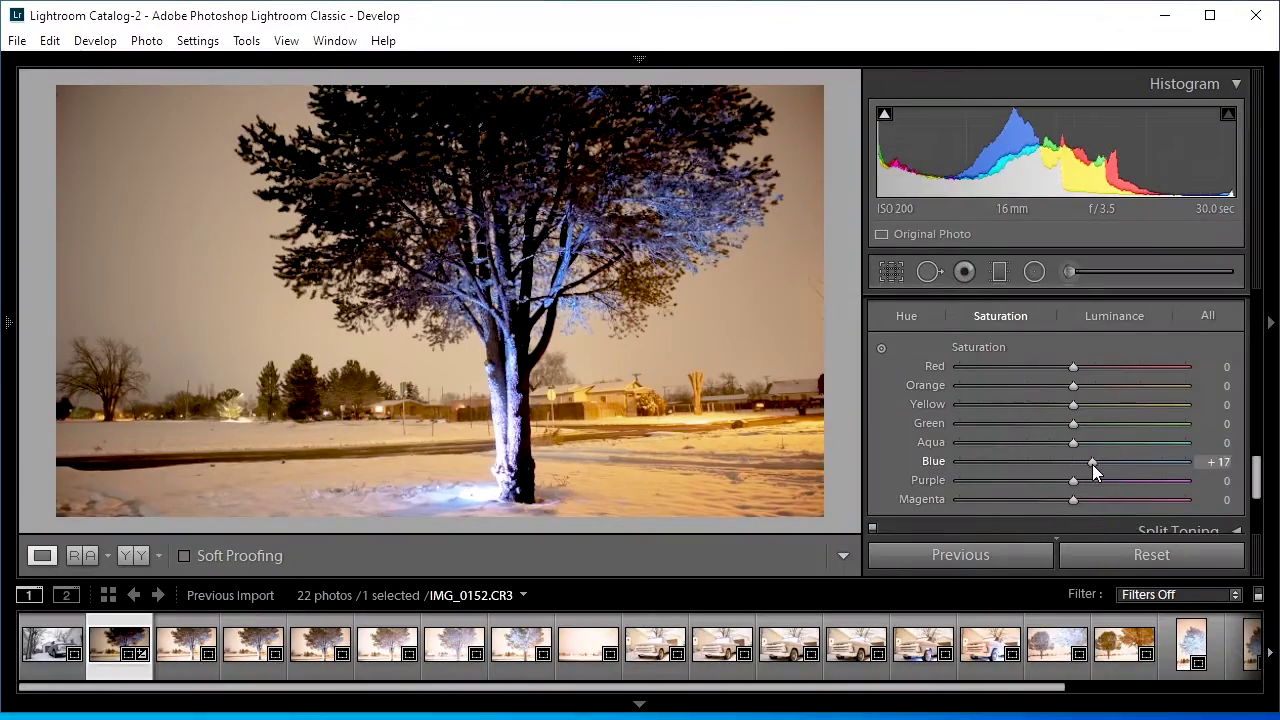
Set the HSL saturation of Blue to +100, Aqua to −41 and Purple to −72.
drag(1121, 472, 1191, 491)
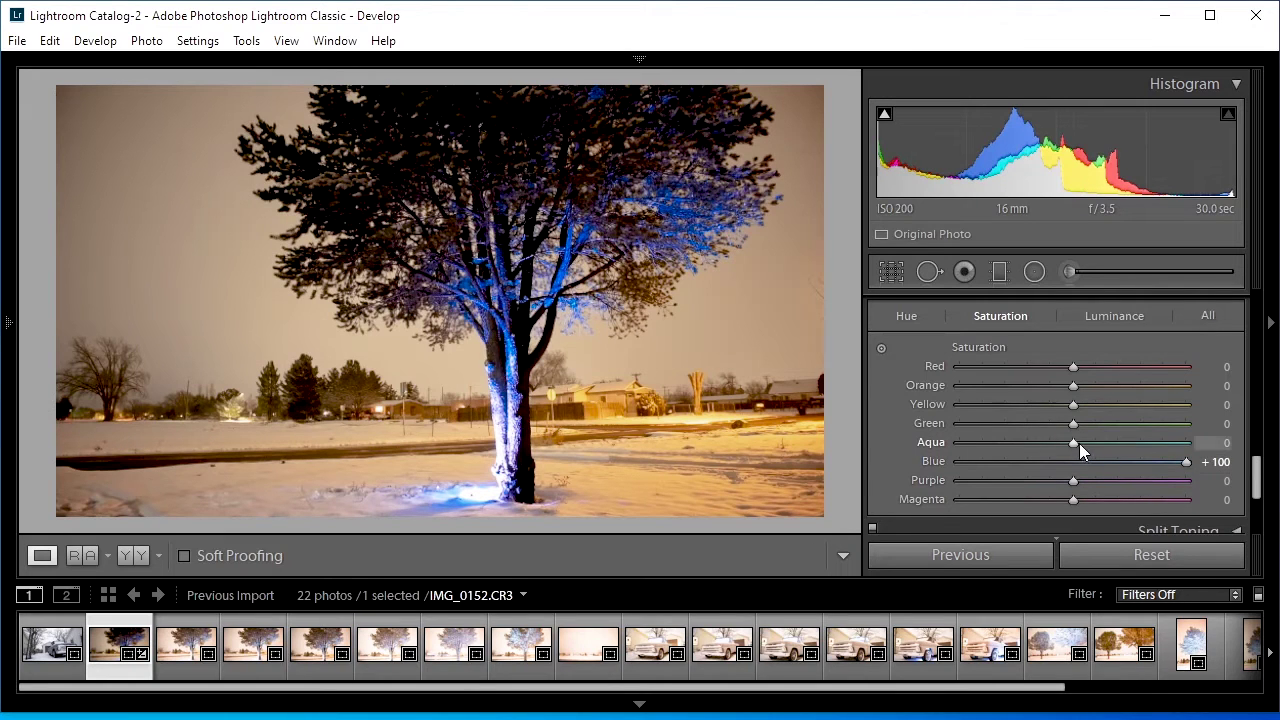
drag(1071, 444, 1026, 443)
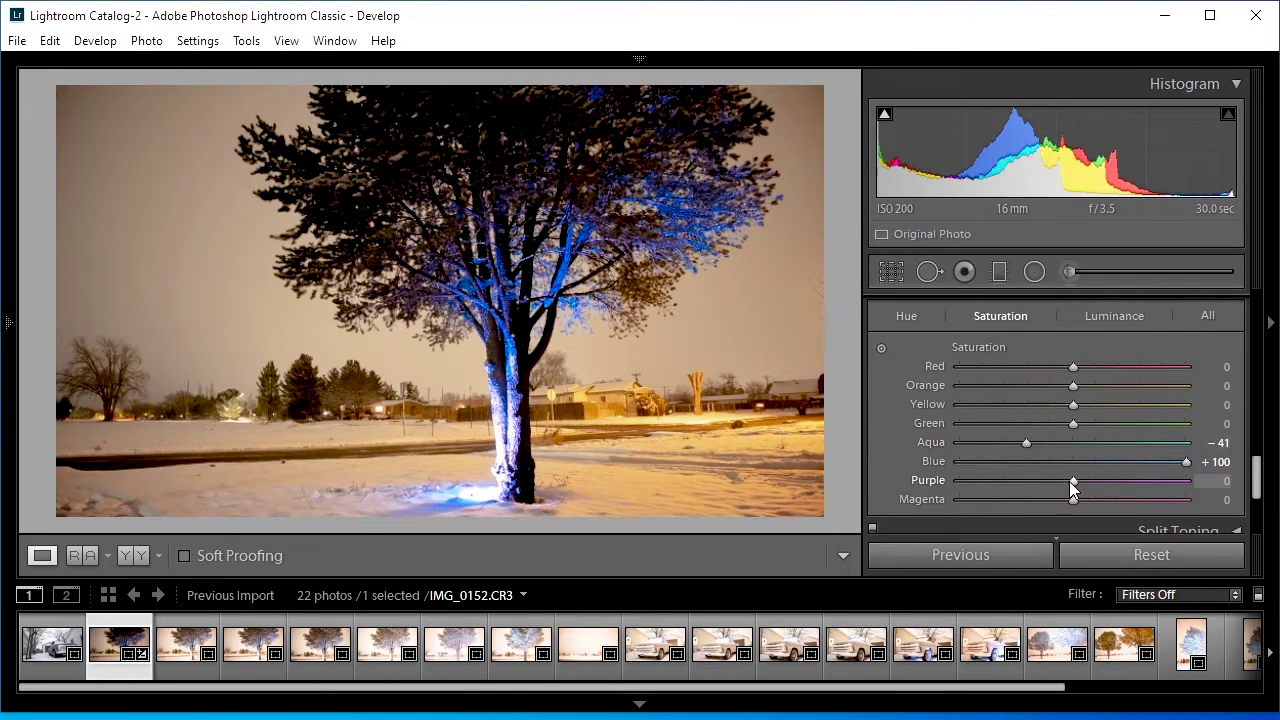
drag(1072, 482, 990, 483)
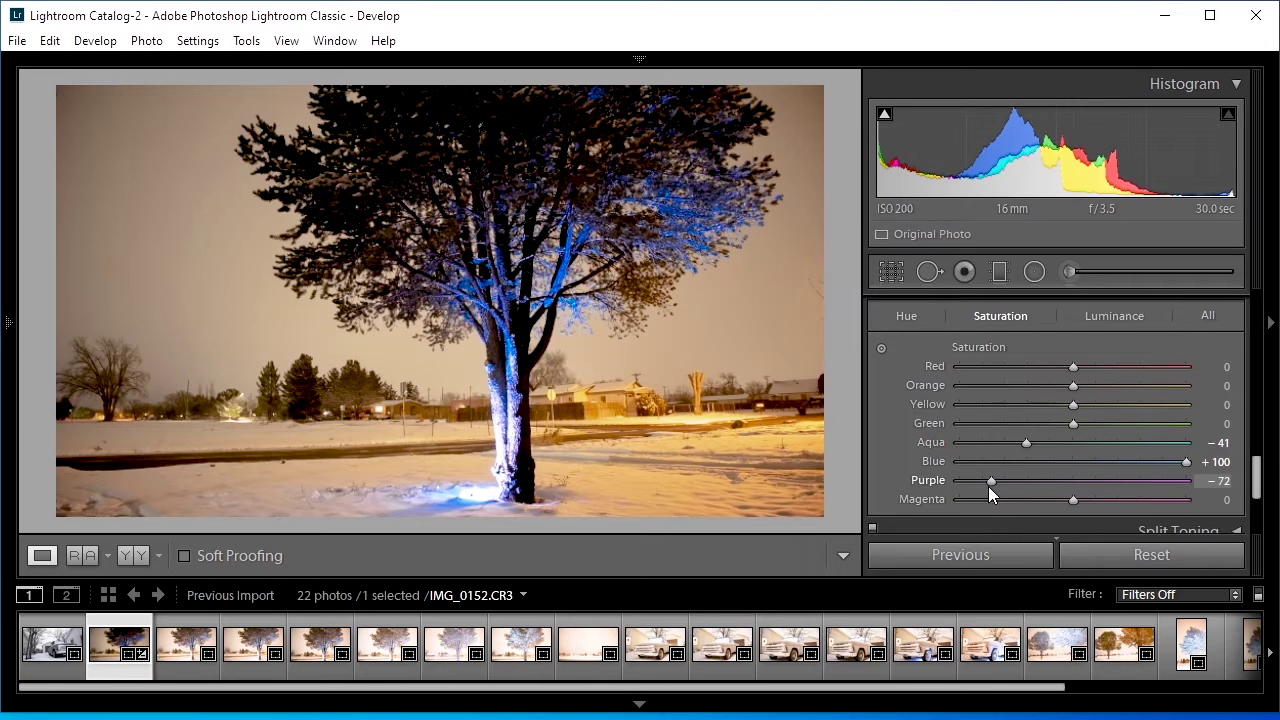
Set the HSL saturation of Magenta to −47, Yellow to −100 and Orange to −37.
drag(1070, 498, 1019, 499)
drag(1073, 404, 954, 404)
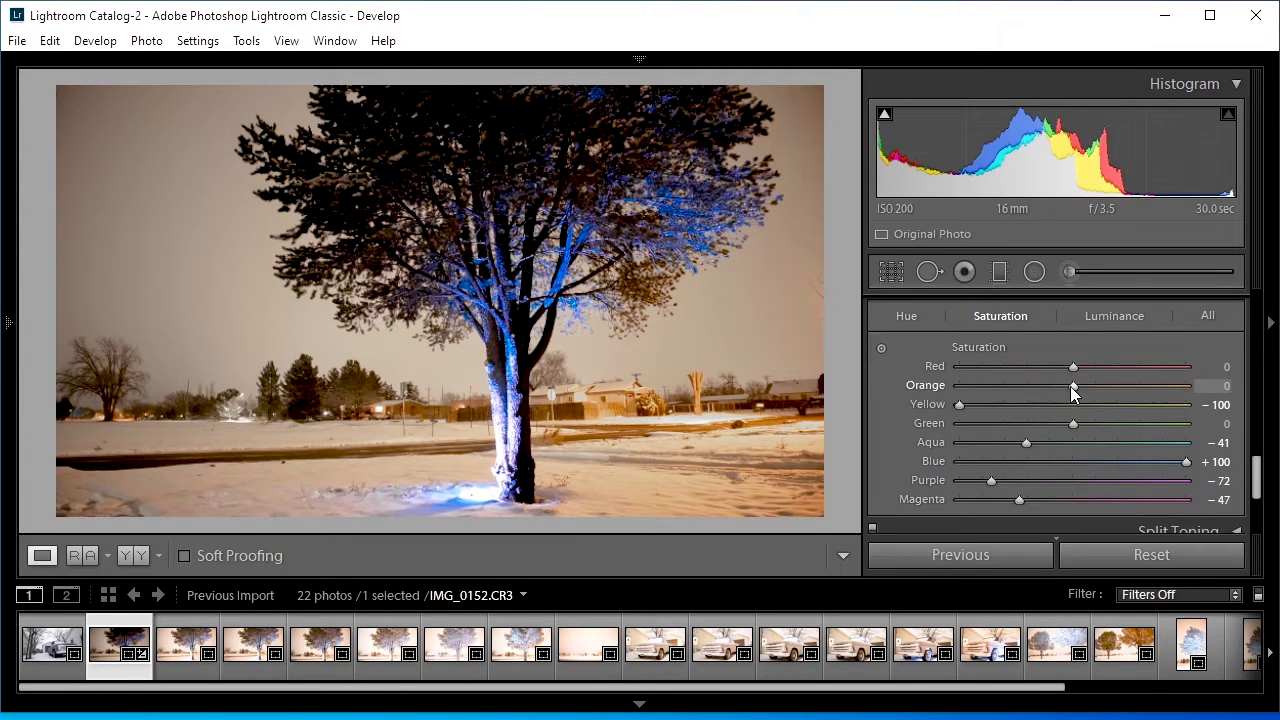
drag(1072, 385, 1040, 385)
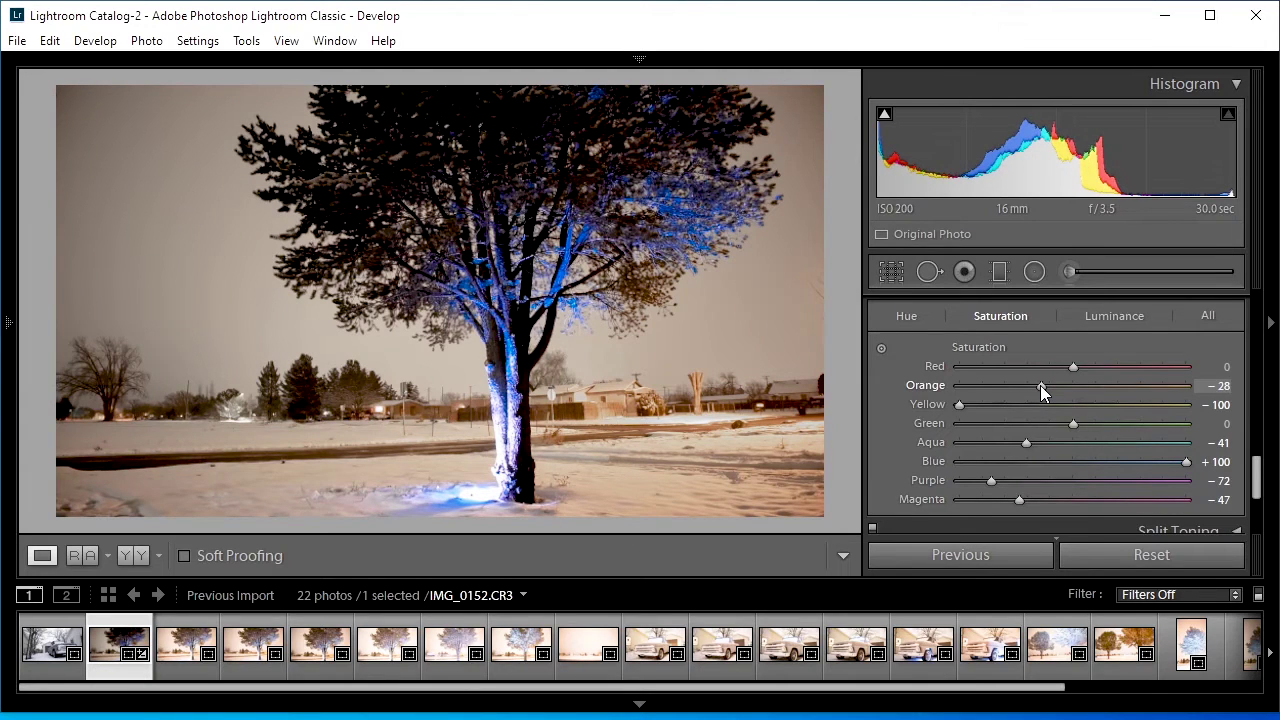
drag(1040, 385, 1028, 389)
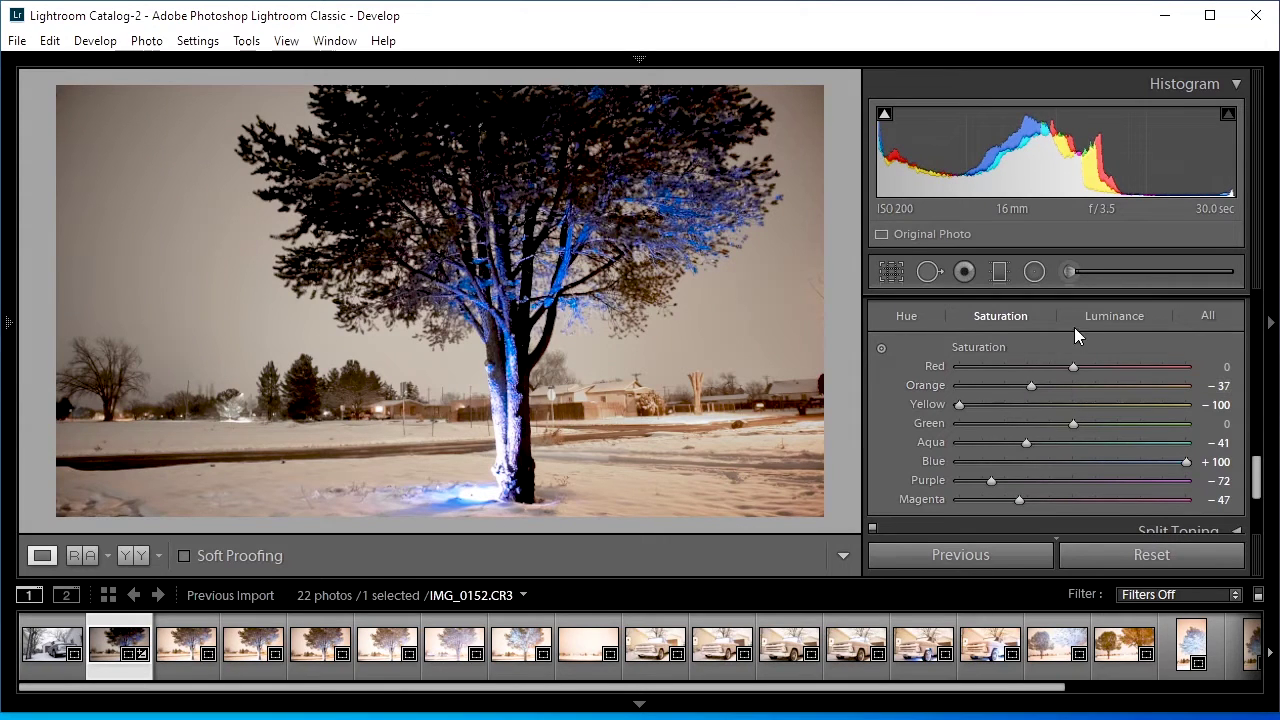
Set the HSL luminance of Blue to +38 and Aqua to +30.
click(1104, 318)
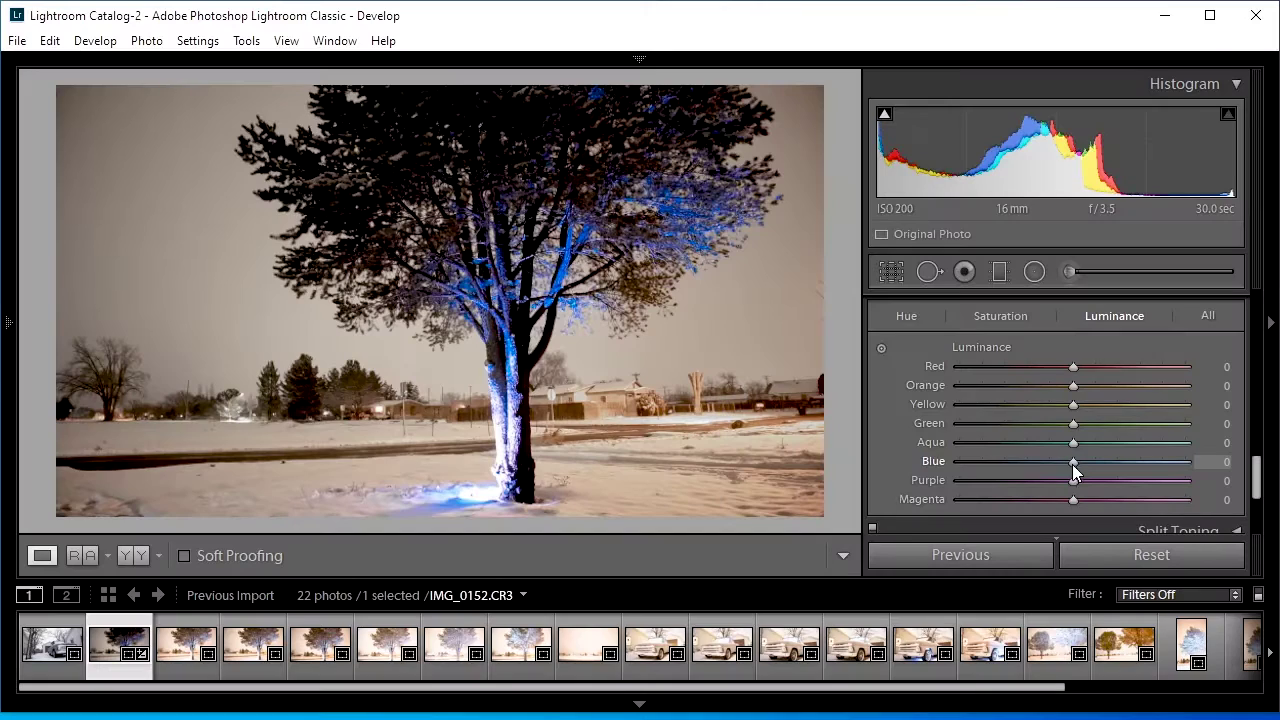
drag(1072, 464, 1114, 479)
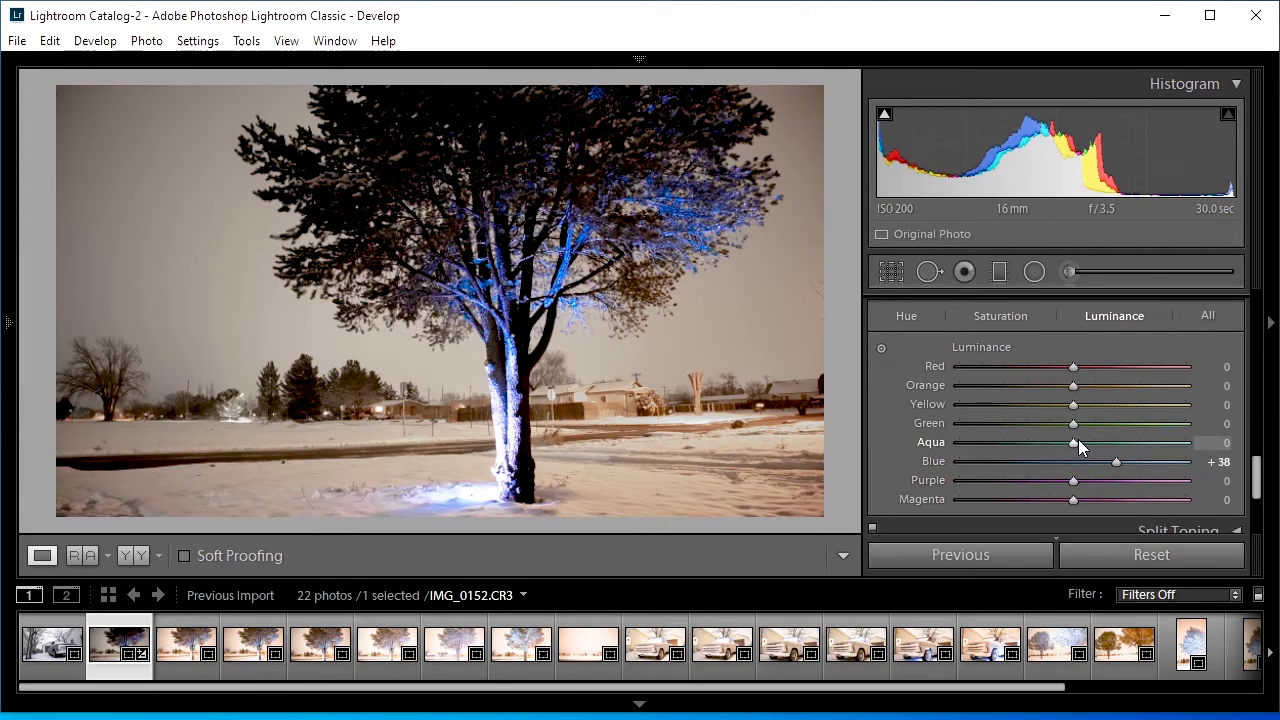
drag(1076, 441, 1108, 447)
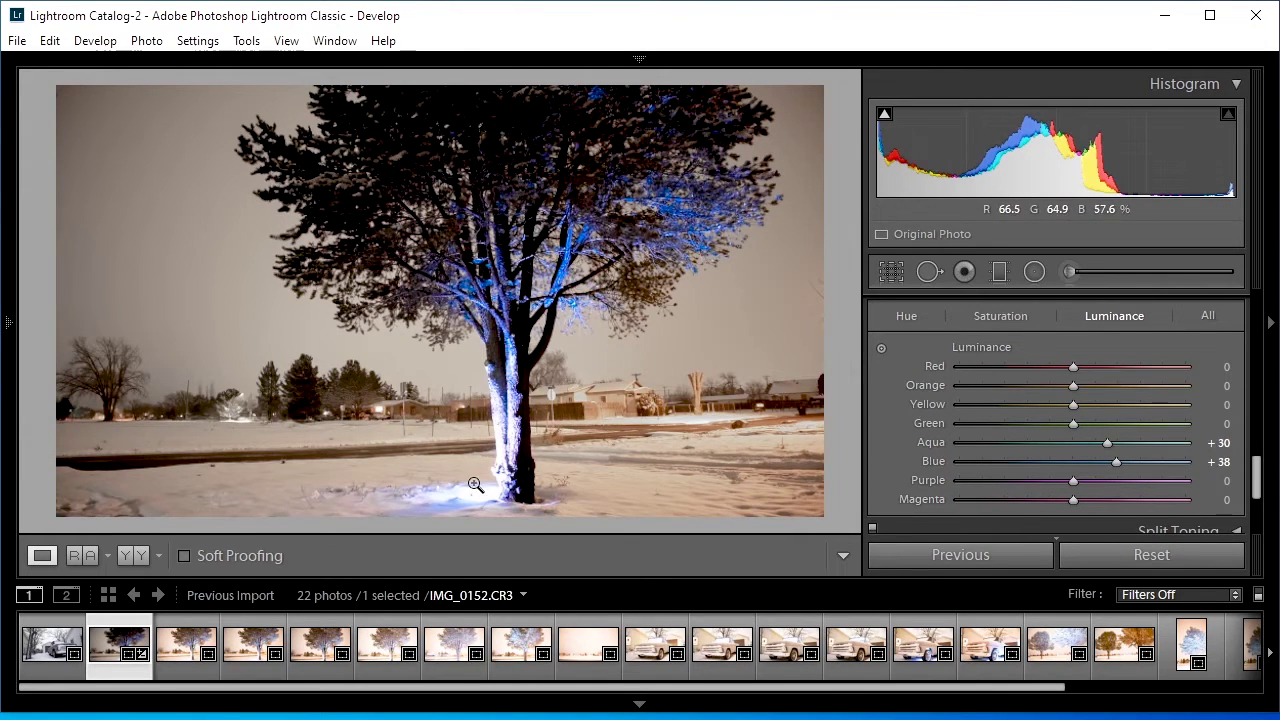
Fine-tune the HSL Blue hue and set the Blue saturation to +89.
click(906, 316)
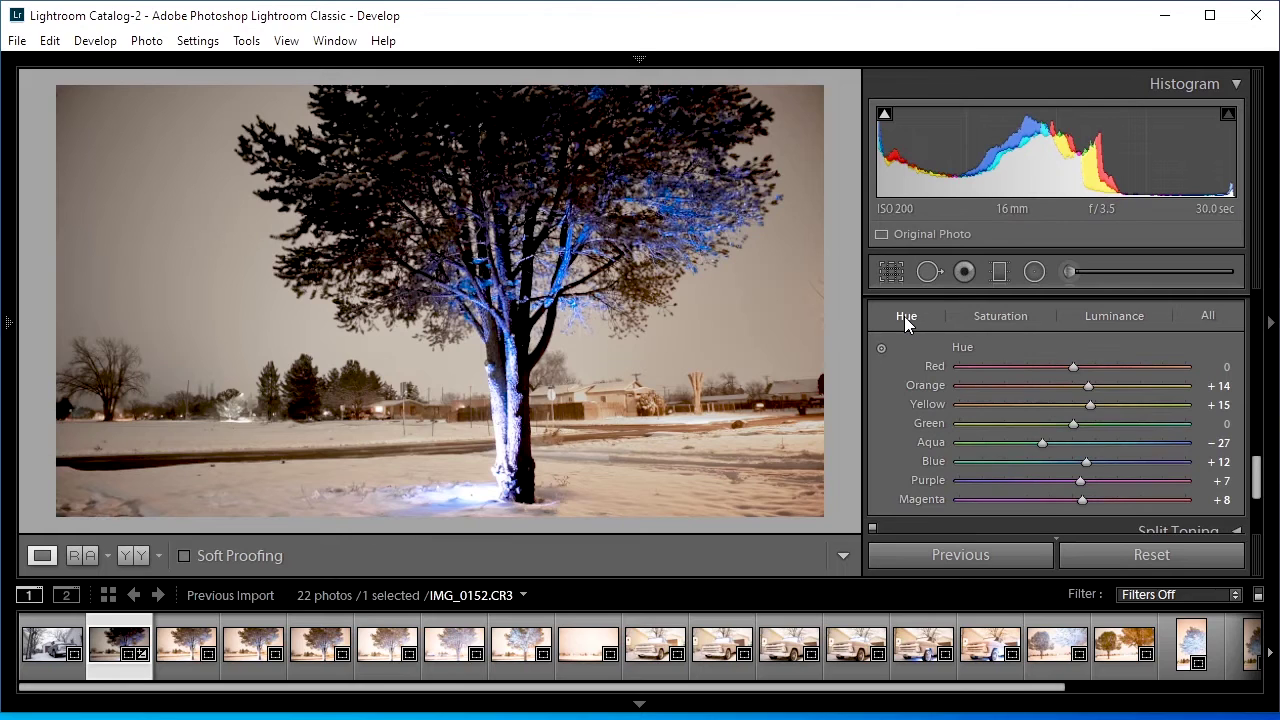
drag(1088, 465, 1085, 466)
click(997, 317)
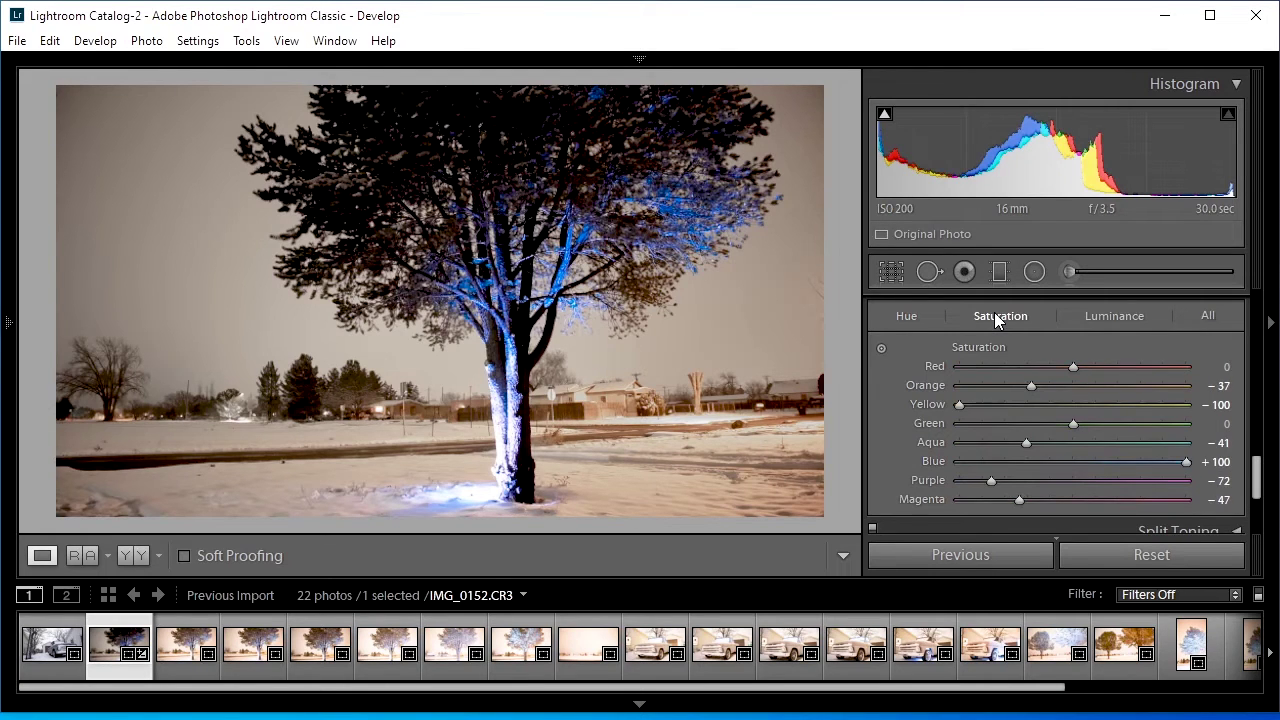
drag(1185, 461, 1174, 463)
drag(1173, 463, 1172, 463)
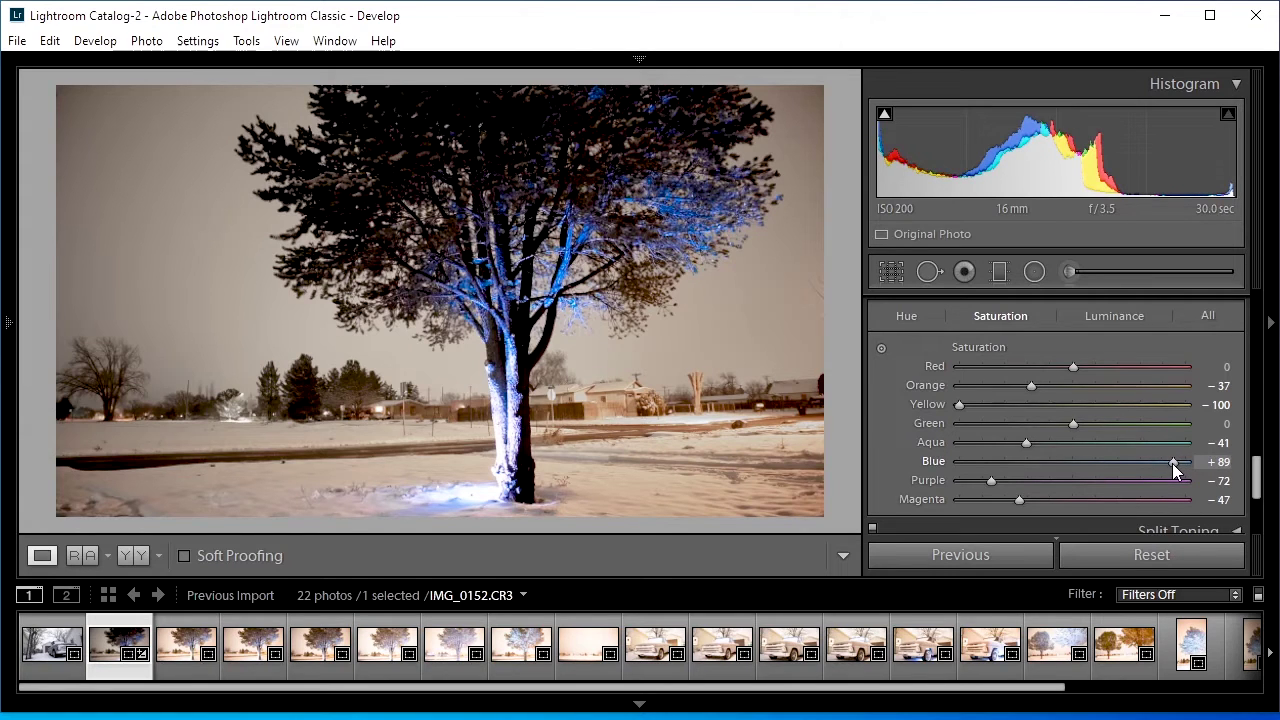
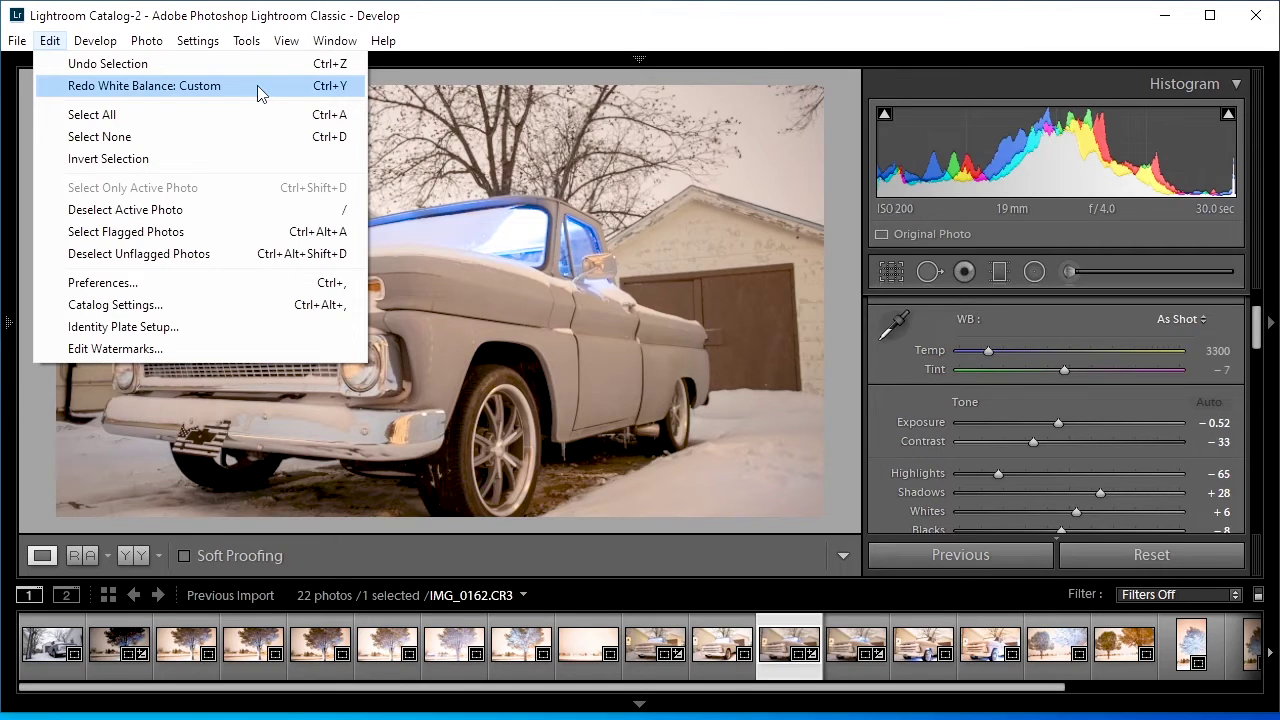
Redo the custom white balance change on the truck photo IMG_0162.CR3.
click(696, 8)
mouse_move(704, 62)
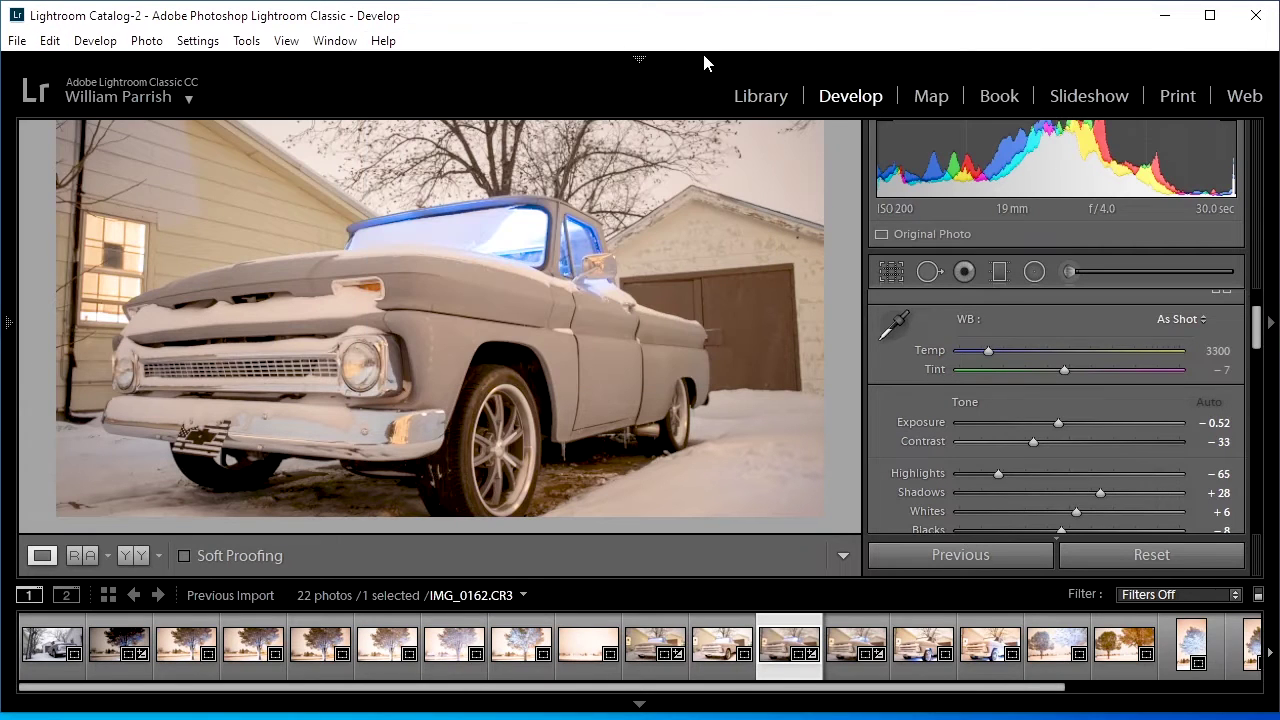
key(ctrl+y)
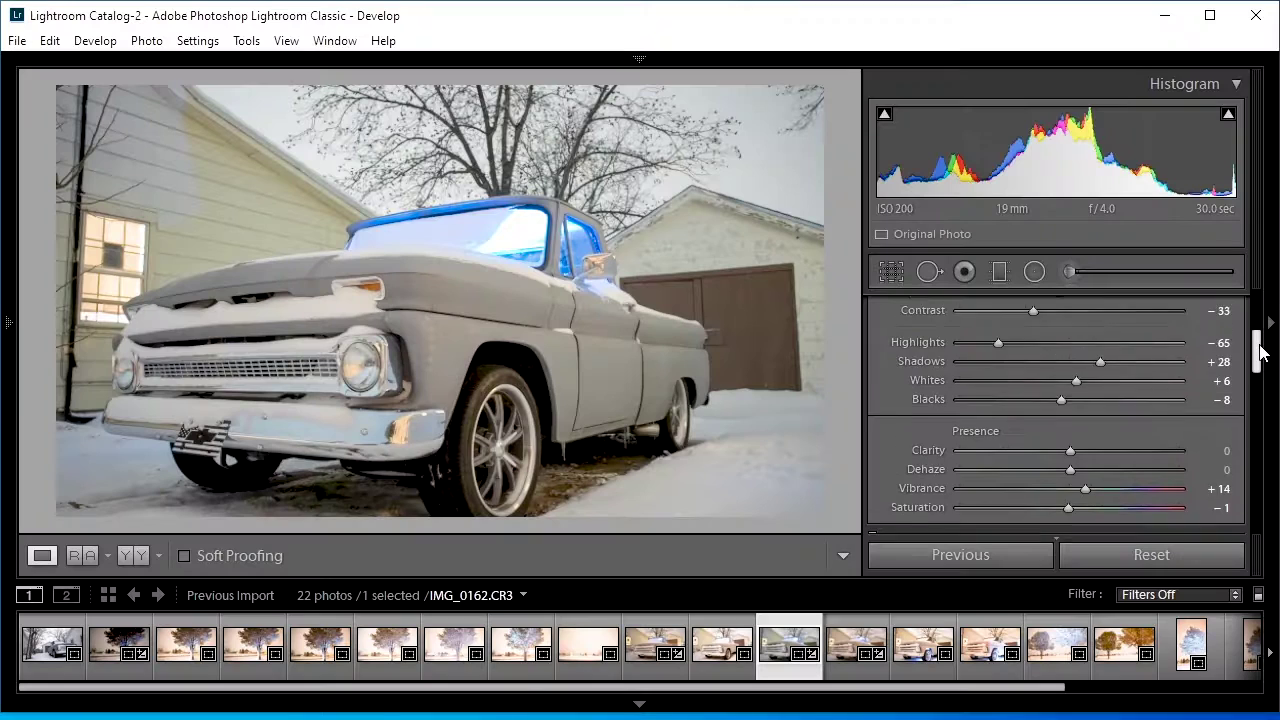
Set the truck photo's Contrast to −47, Highlights to −60, Shadows to −35, Whites to +29 and Blacks to −41.
scroll(1164, 365, up, 2)
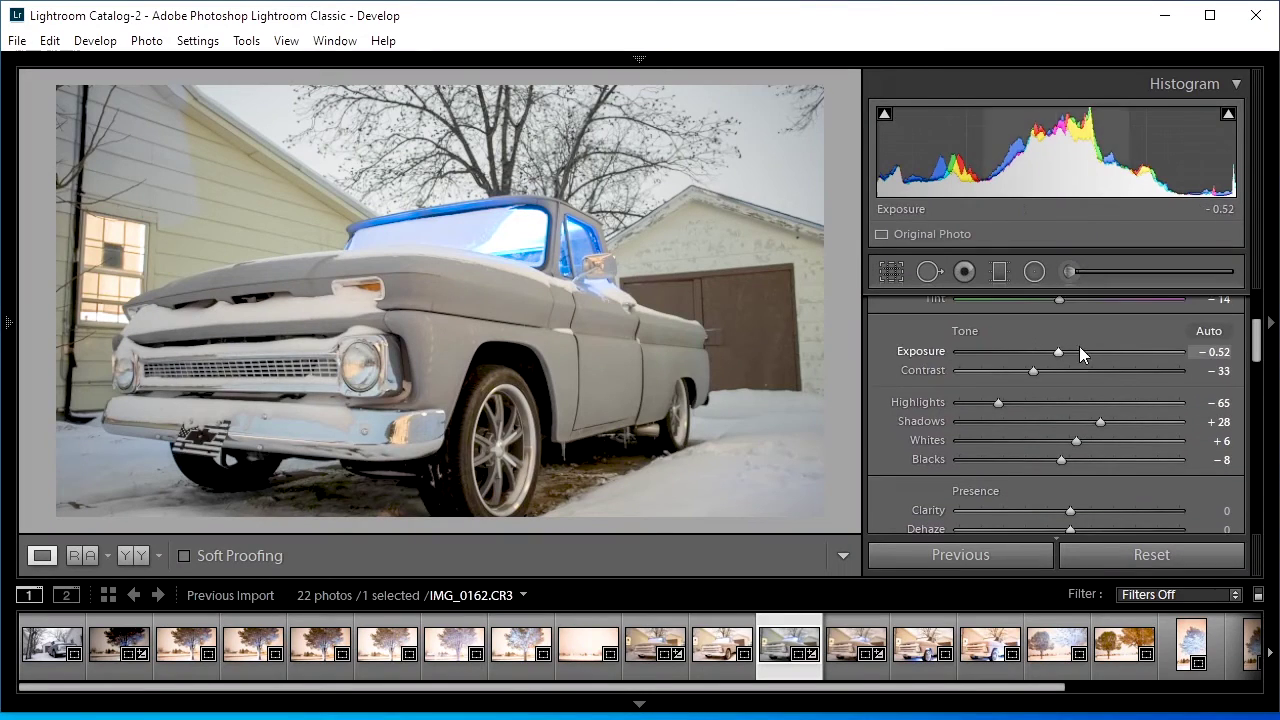
drag(1031, 371, 1016, 374)
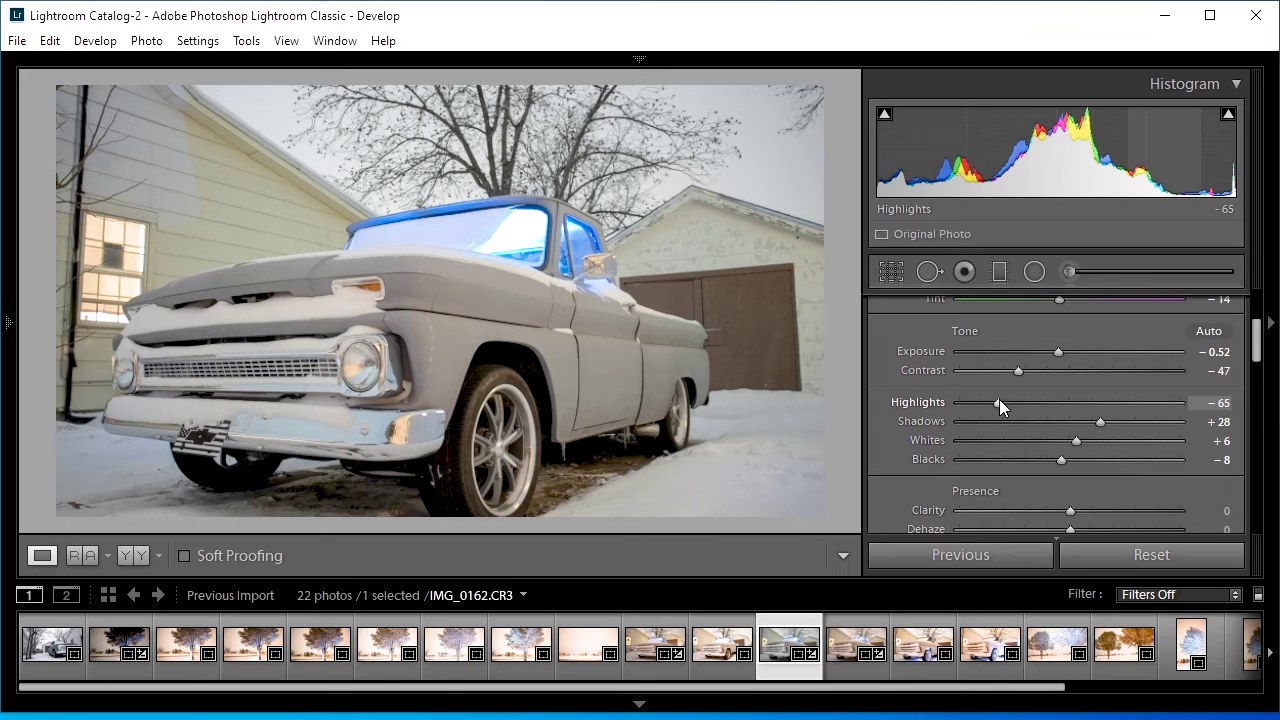
mouse_move(997, 402)
mouse_down()
mouse_move(1052, 405)
mouse_move(1003, 413)
mouse_up()
drag(1101, 423, 1029, 432)
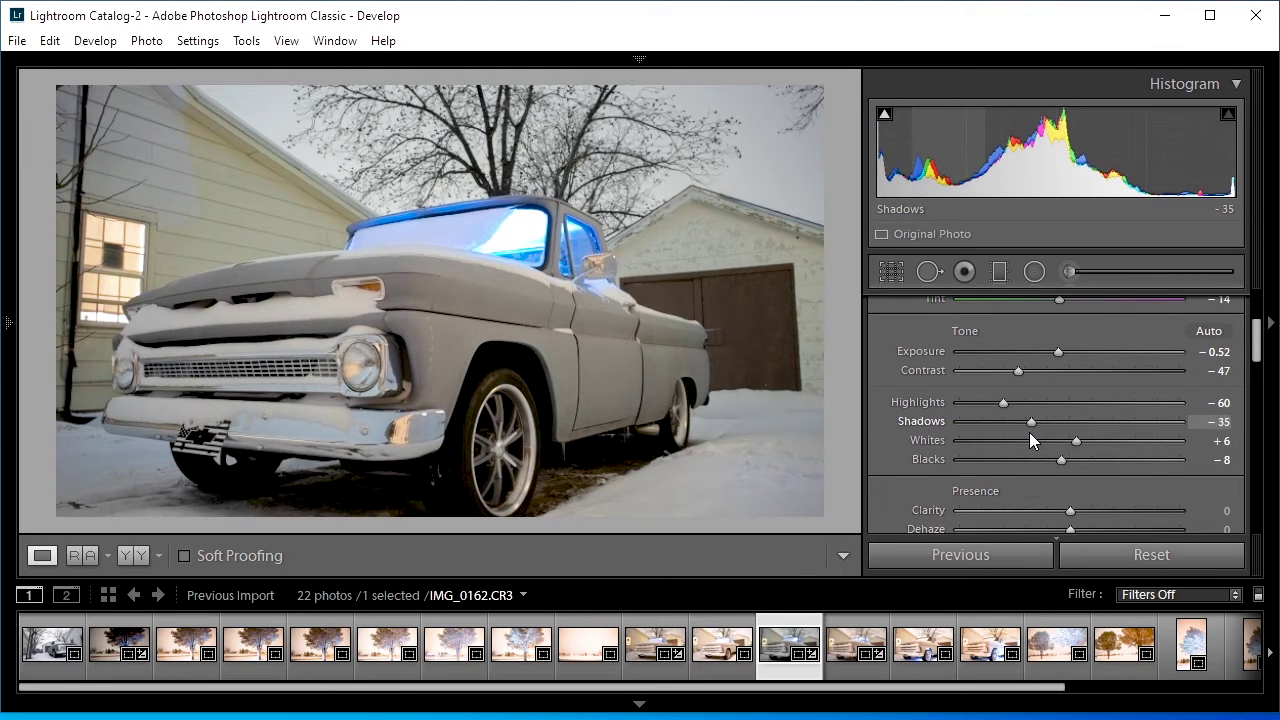
drag(1076, 440, 1023, 462)
Set the truck photo's Dehaze to −10 and Clarity to +8.
drag(1257, 334, 1258, 350)
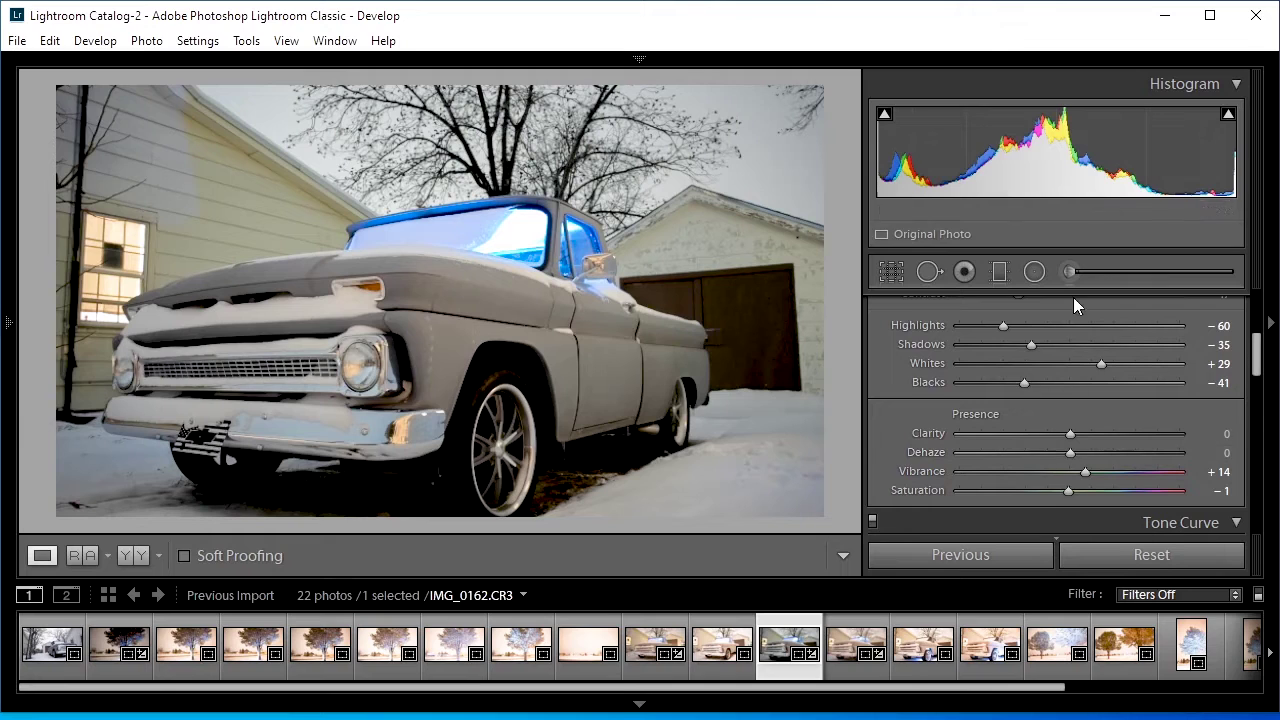
drag(1260, 365, 1265, 346)
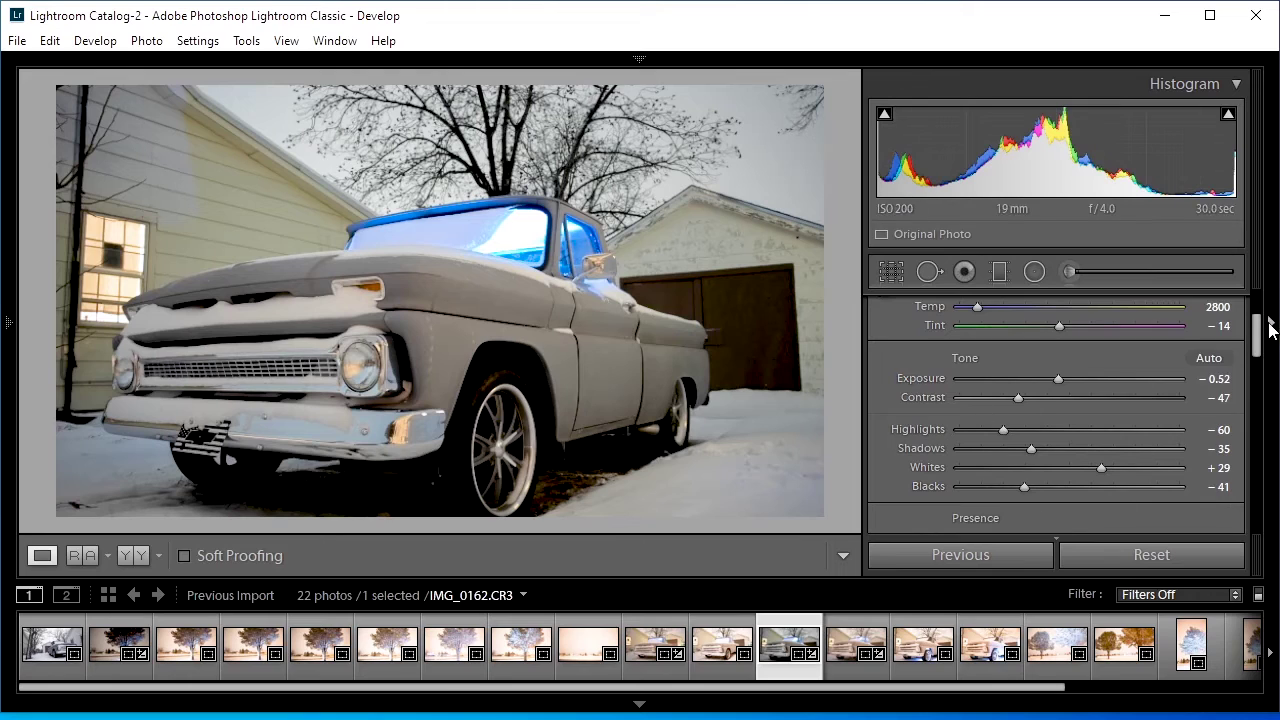
drag(1262, 330, 1263, 360)
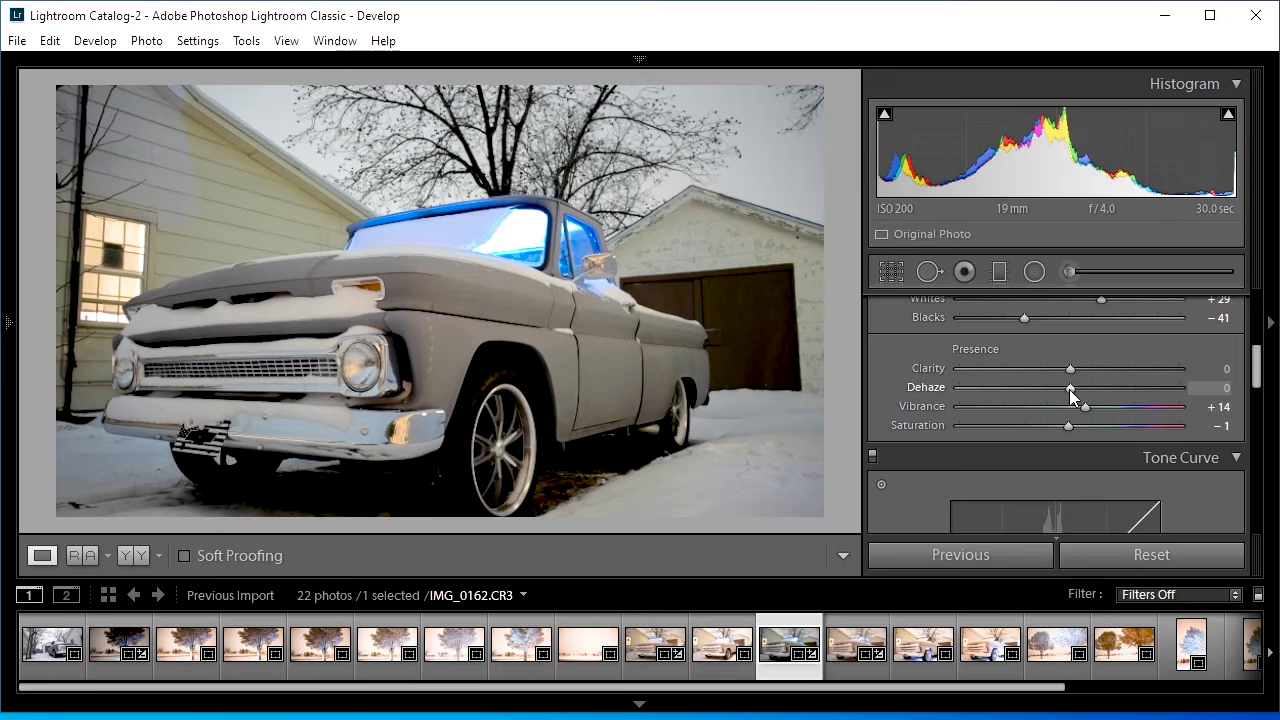
mouse_move(1071, 385)
mouse_down()
mouse_move(1006, 395)
mouse_move(1130, 395)
mouse_move(1059, 396)
mouse_up()
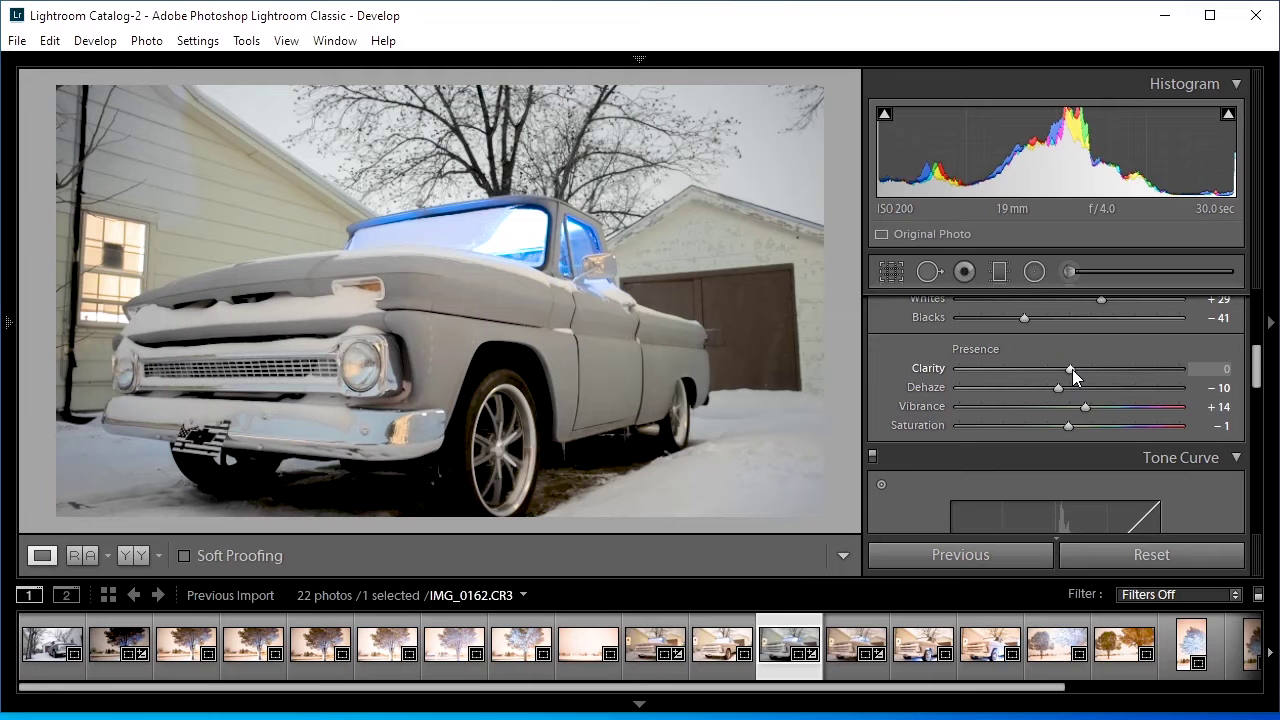
drag(1071, 369, 1079, 369)
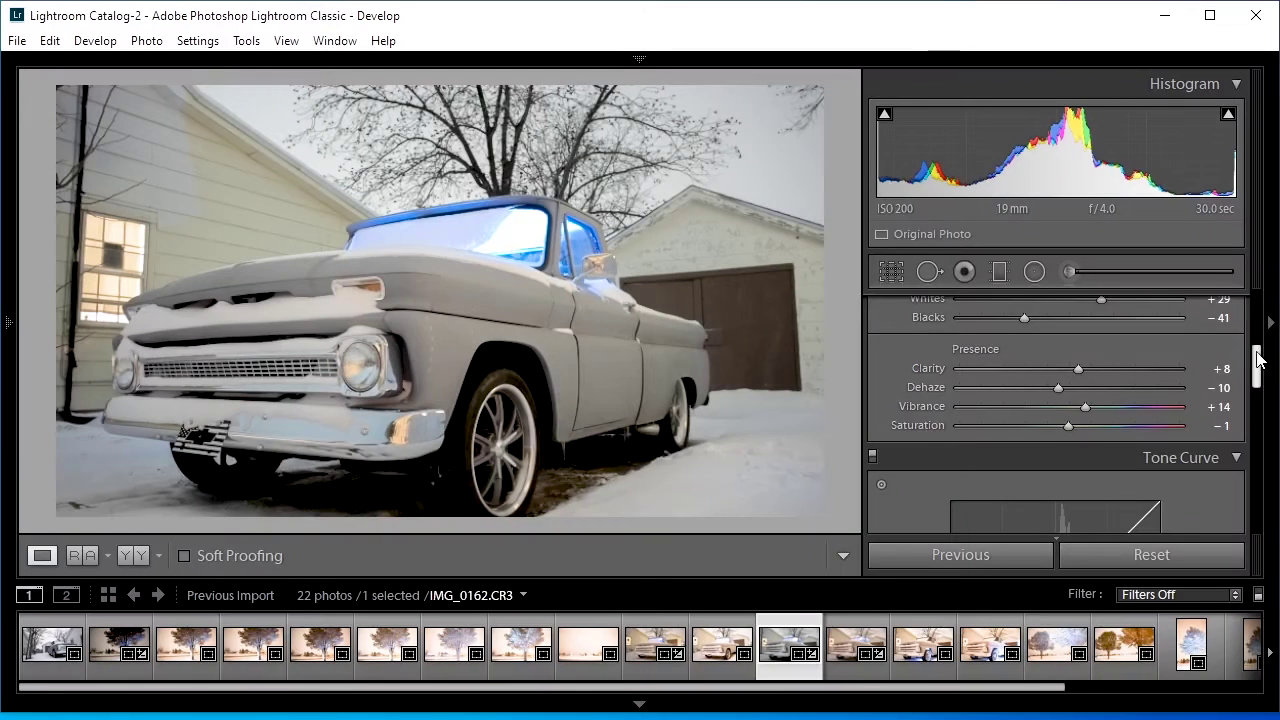
Look over the Tone Curve settings and set the truck photo's HSL Blue hue to +13.
drag(1260, 362, 1266, 426)
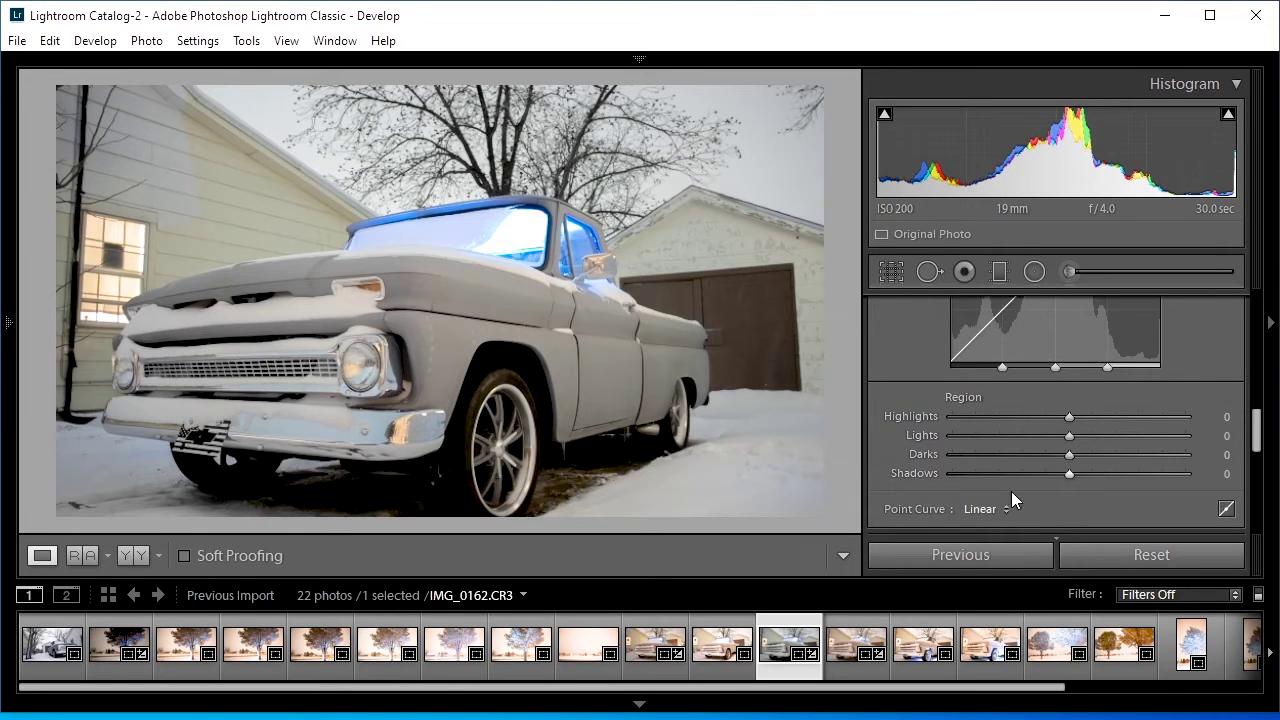
drag(1260, 438, 1257, 378)
scroll(1258, 380, down, 2)
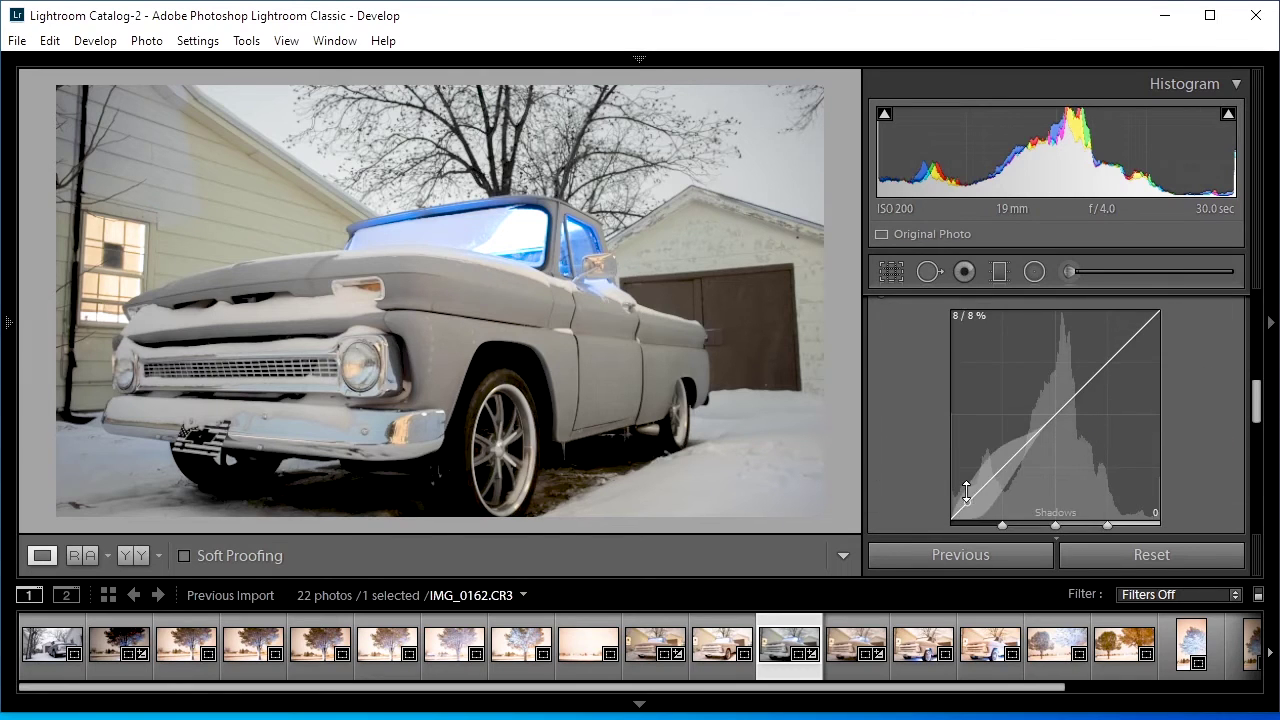
drag(1260, 405, 1273, 474)
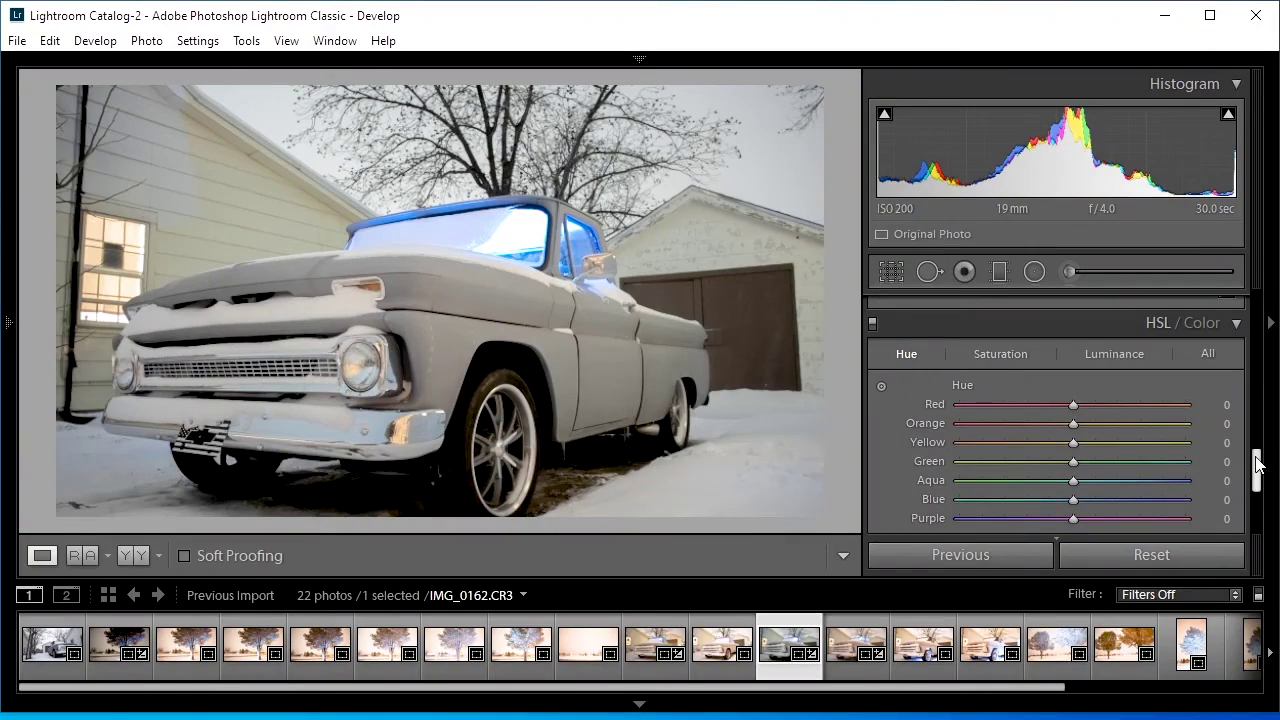
drag(1258, 463, 1260, 477)
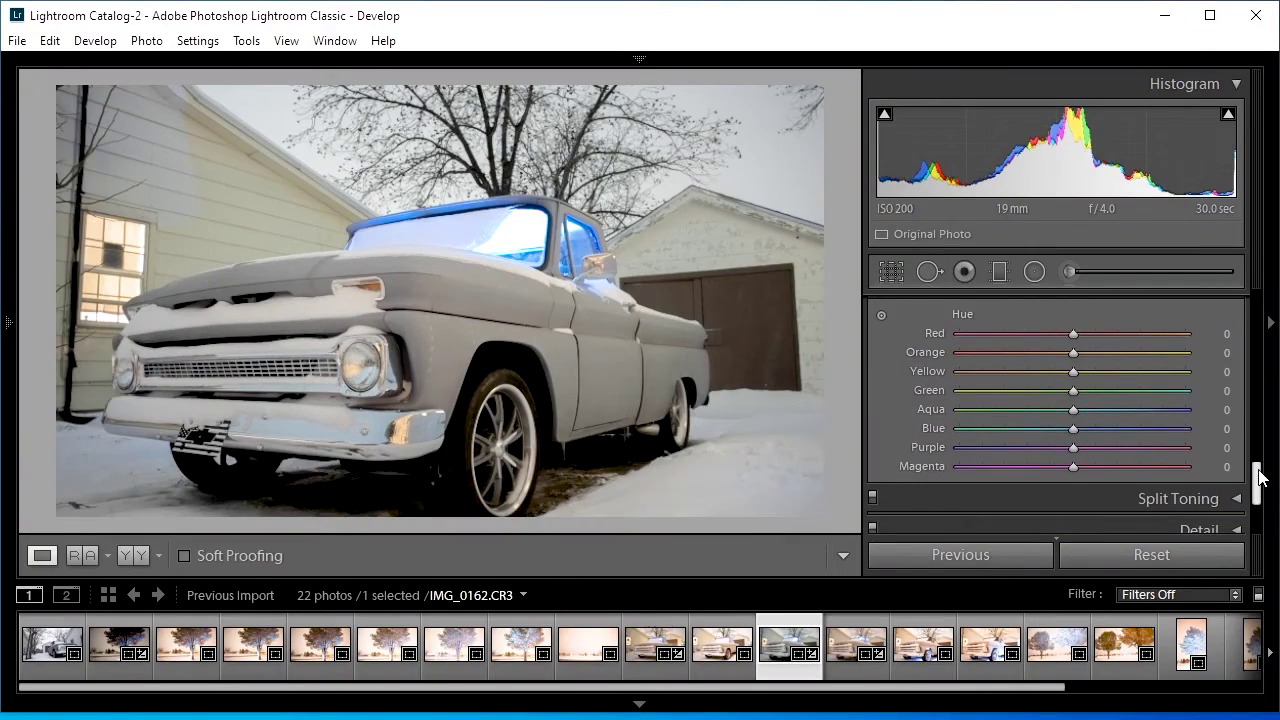
drag(1073, 428, 1089, 433)
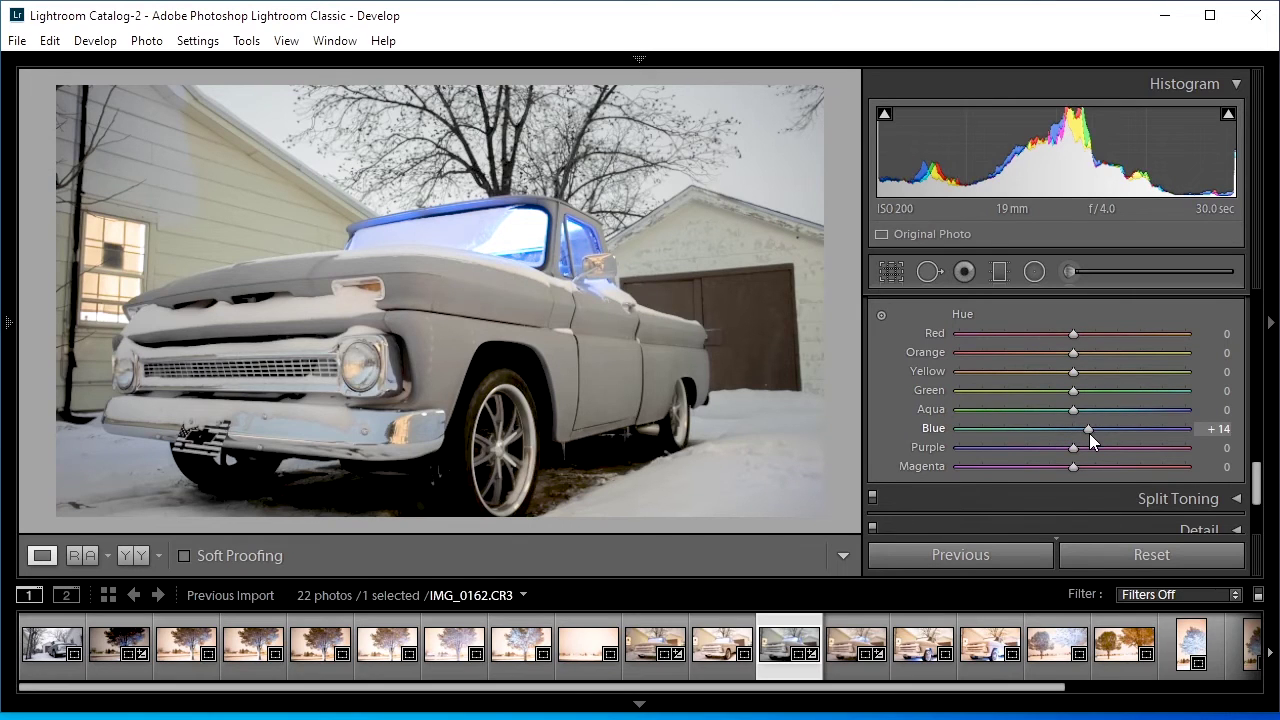
mouse_move(1089, 433)
mouse_down()
mouse_move(1063, 438)
mouse_move(1086, 443)
mouse_up()
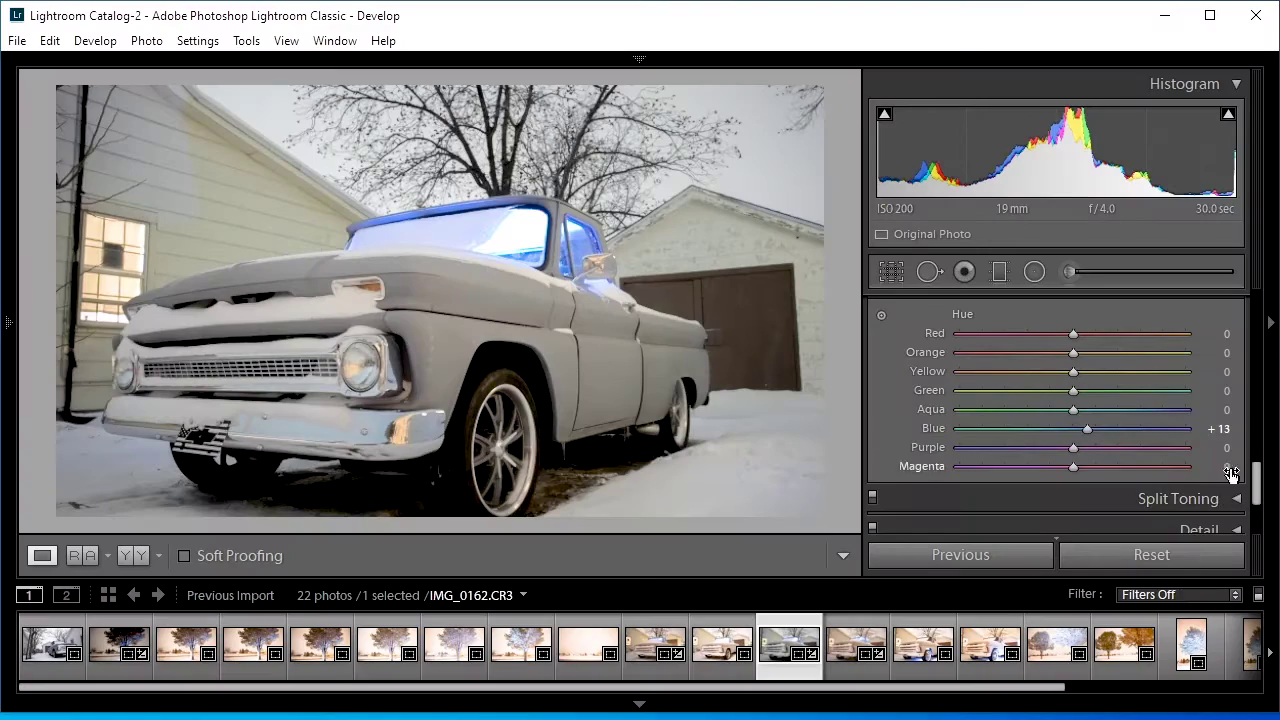
Set the truck photo's HSL saturation to +50 for Blue and −100 for every other color.
scroll(1257, 485, up, 2)
click(998, 332)
drag(1076, 479, 1131, 490)
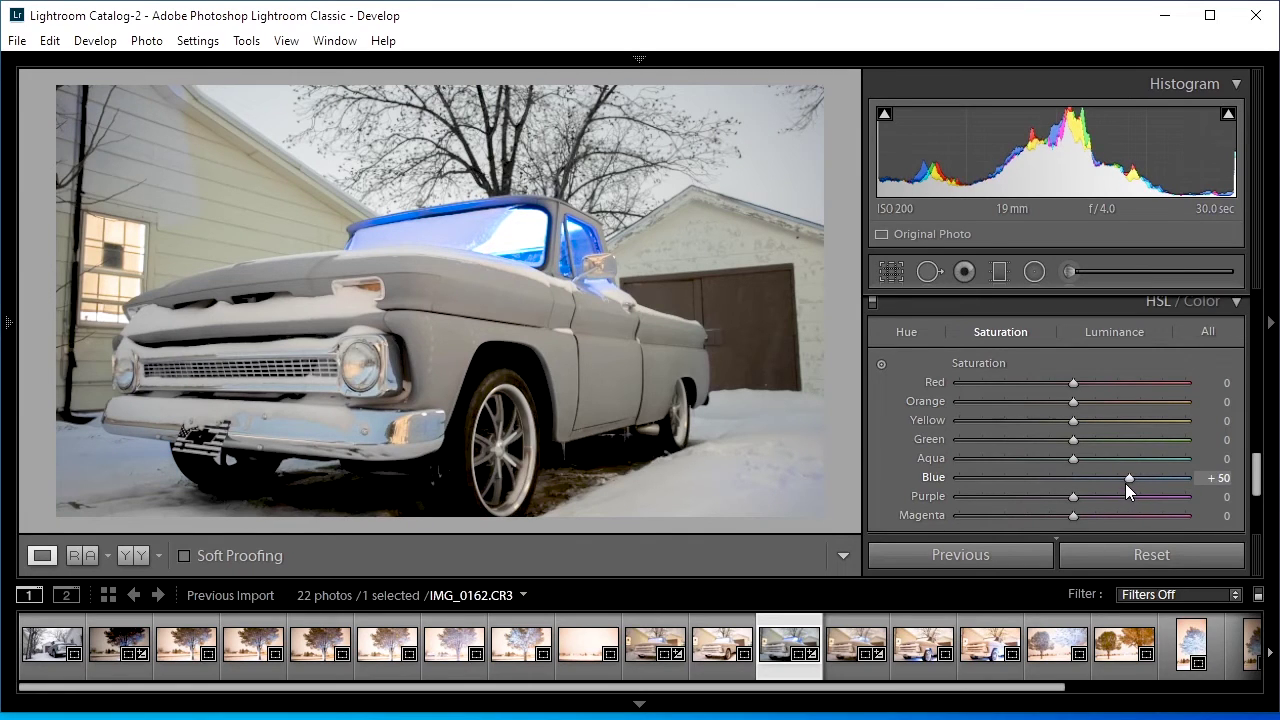
drag(1074, 462, 957, 501)
drag(1072, 515, 931, 517)
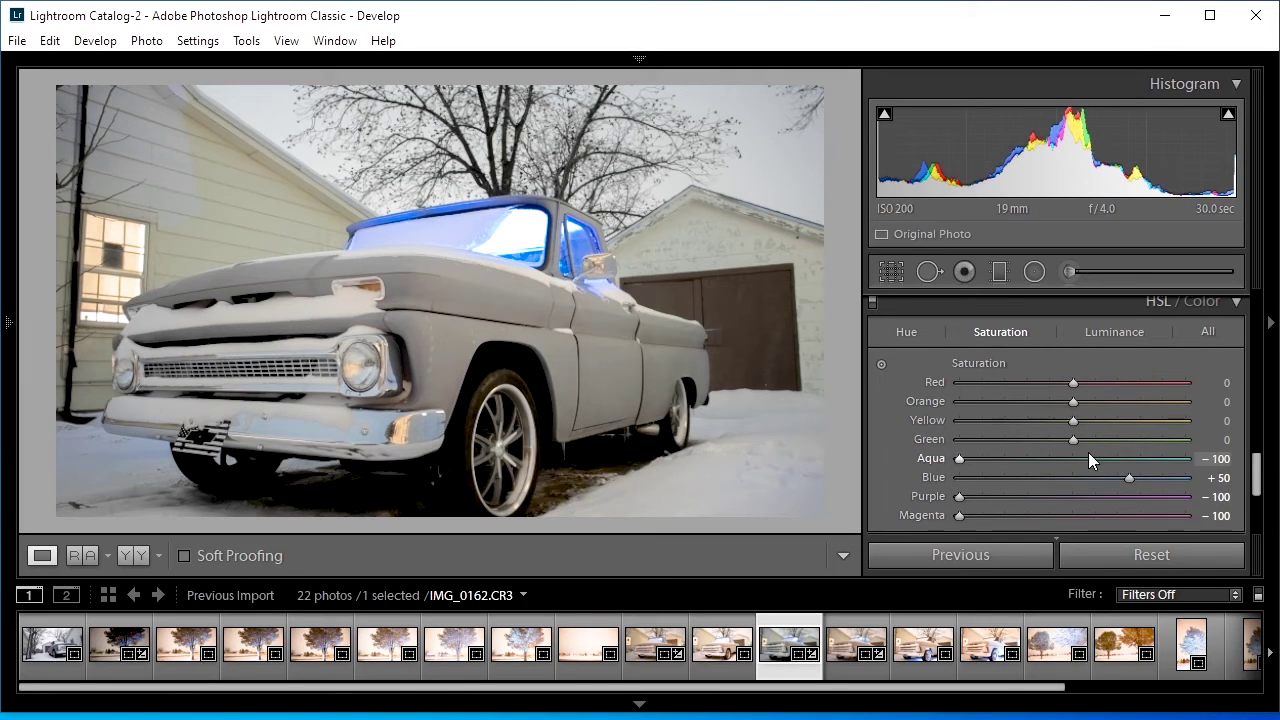
drag(1070, 439, 981, 440)
drag(1072, 420, 942, 421)
drag(1074, 401, 942, 402)
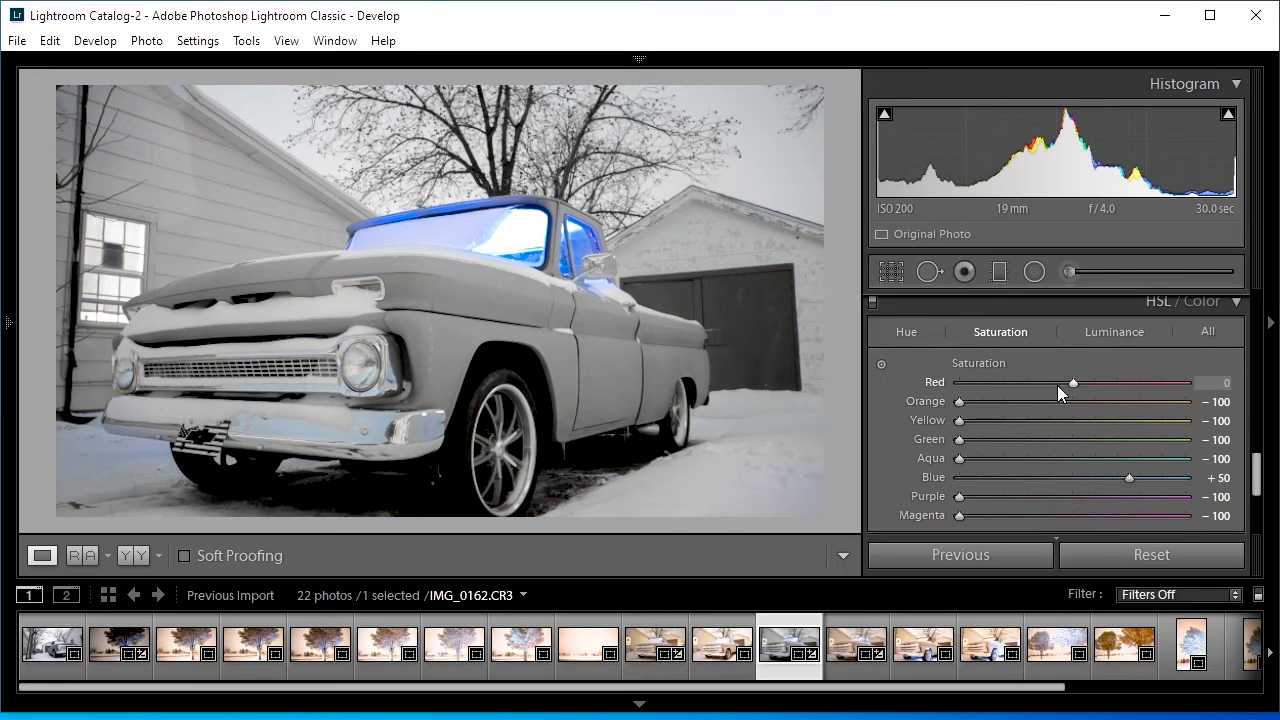
drag(1071, 382, 921, 388)
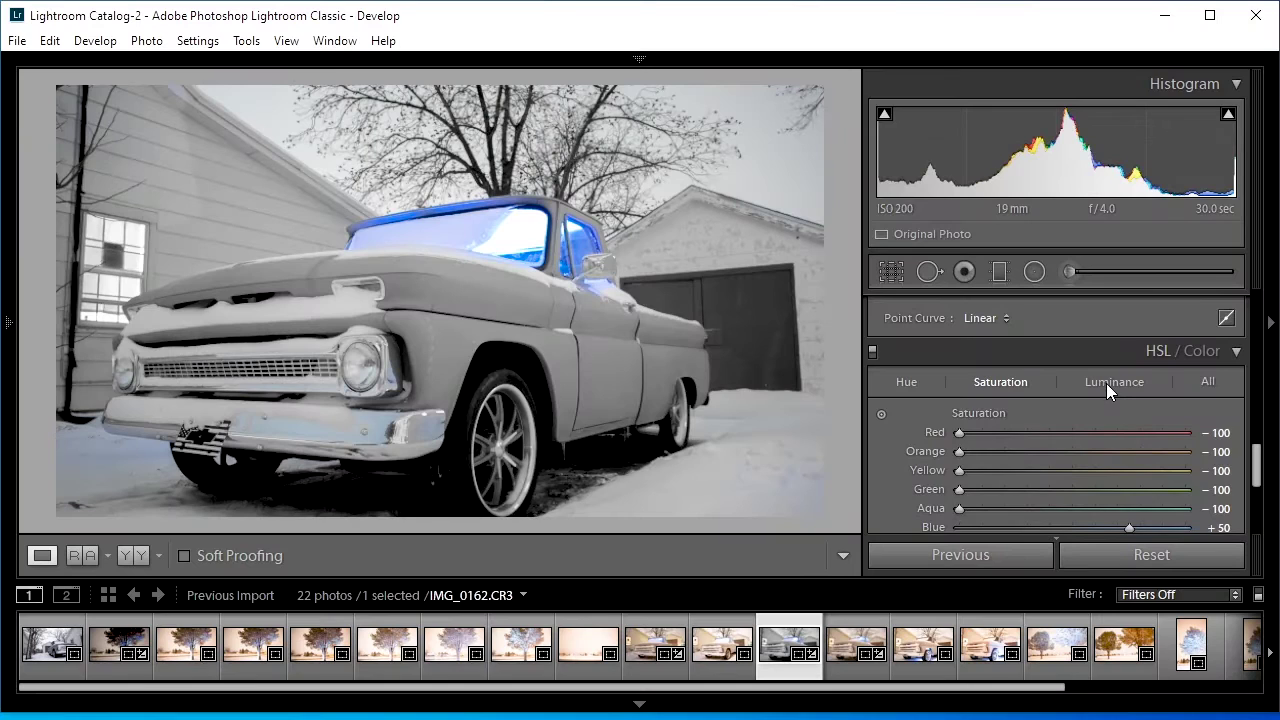
Set the truck photo's HSL luminance of Blue to +30 and Aqua to +21, and preview the photo with Lights Out.
click(1106, 383)
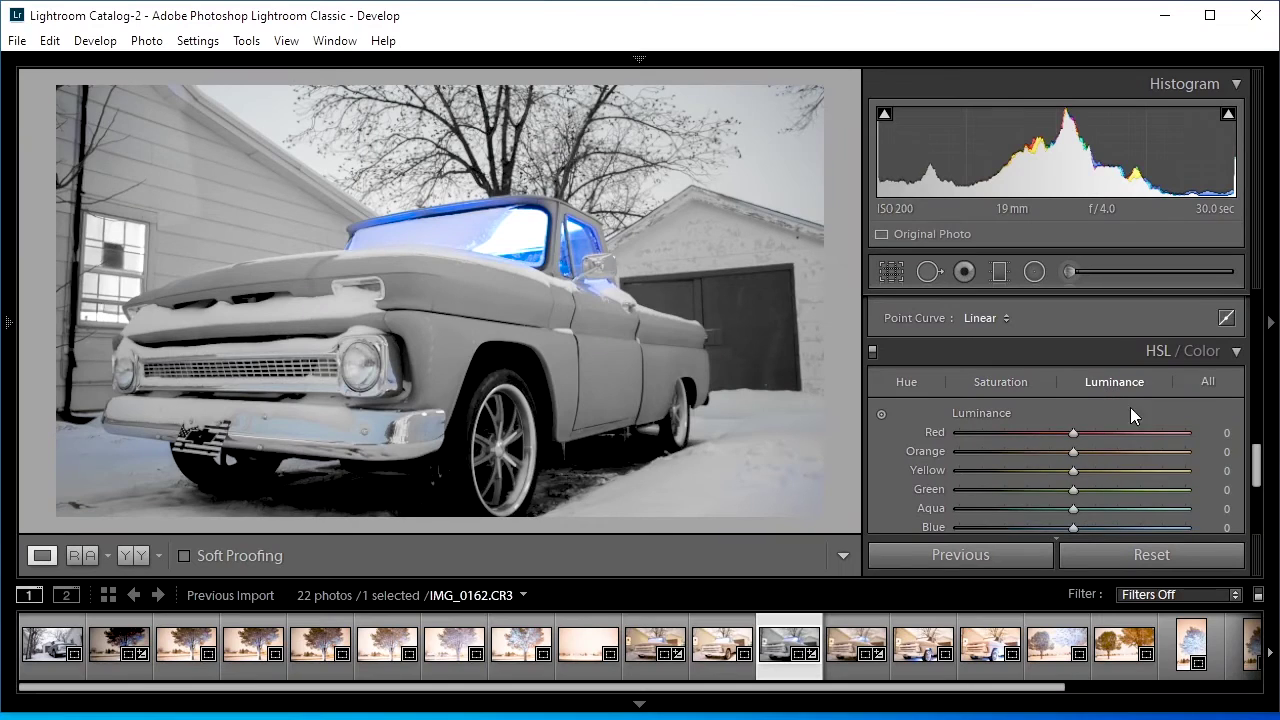
drag(1250, 462, 1261, 470)
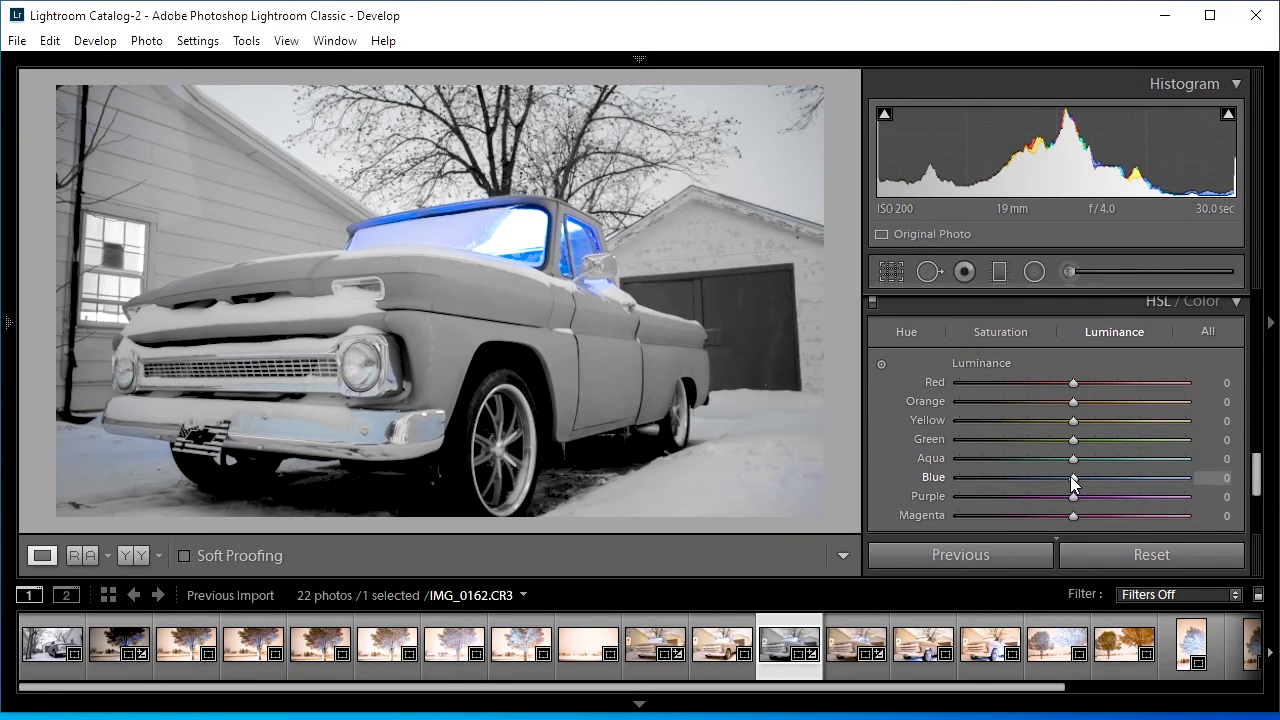
drag(1072, 477, 1100, 481)
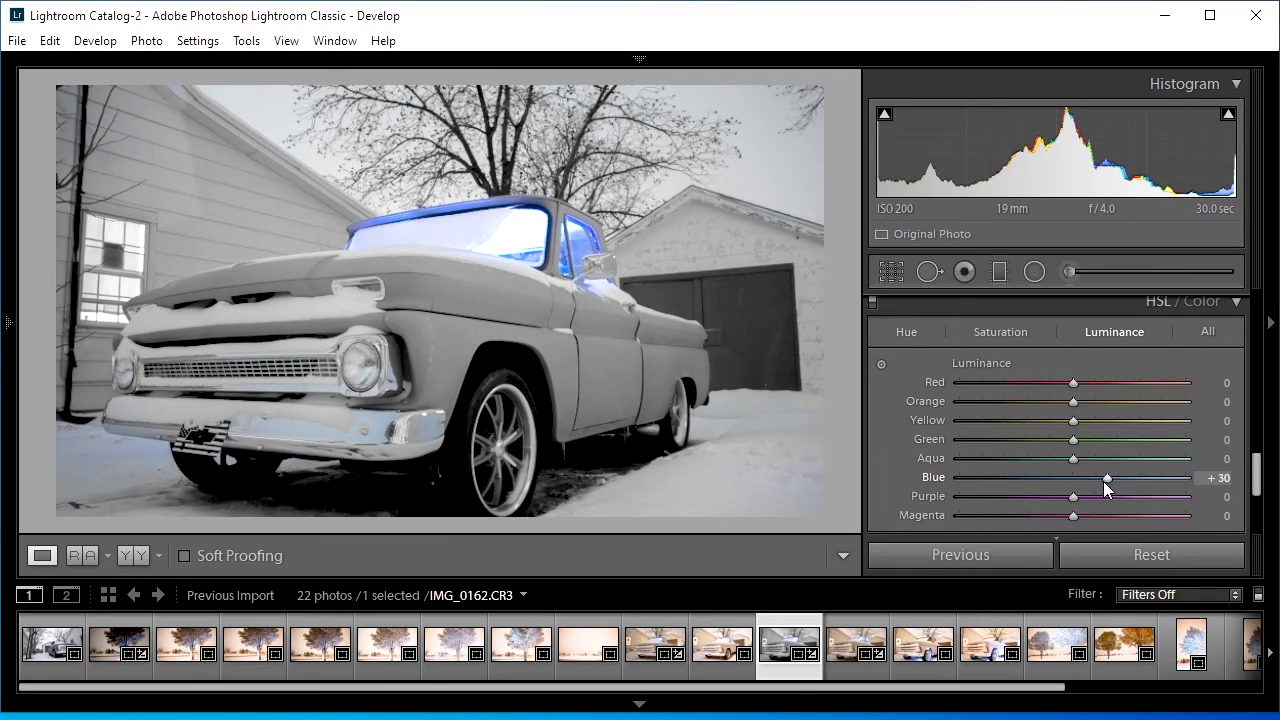
drag(1072, 459, 1095, 467)
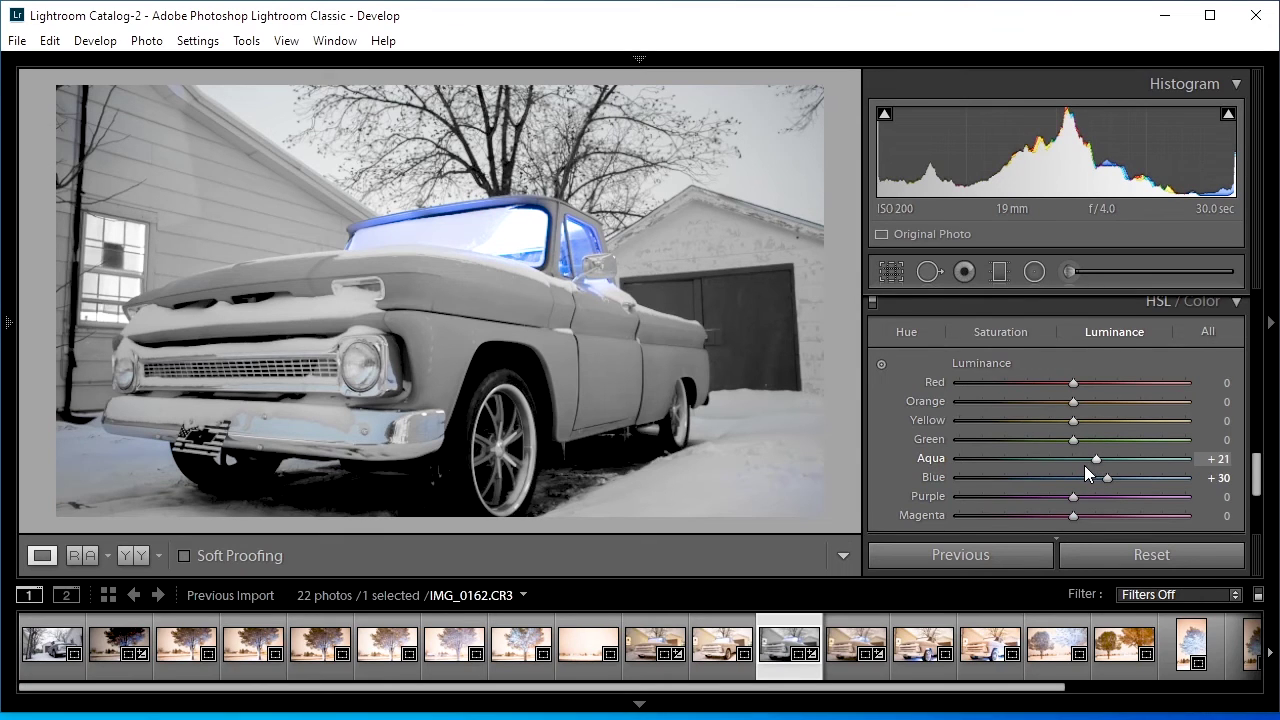
key(l)
key(l)
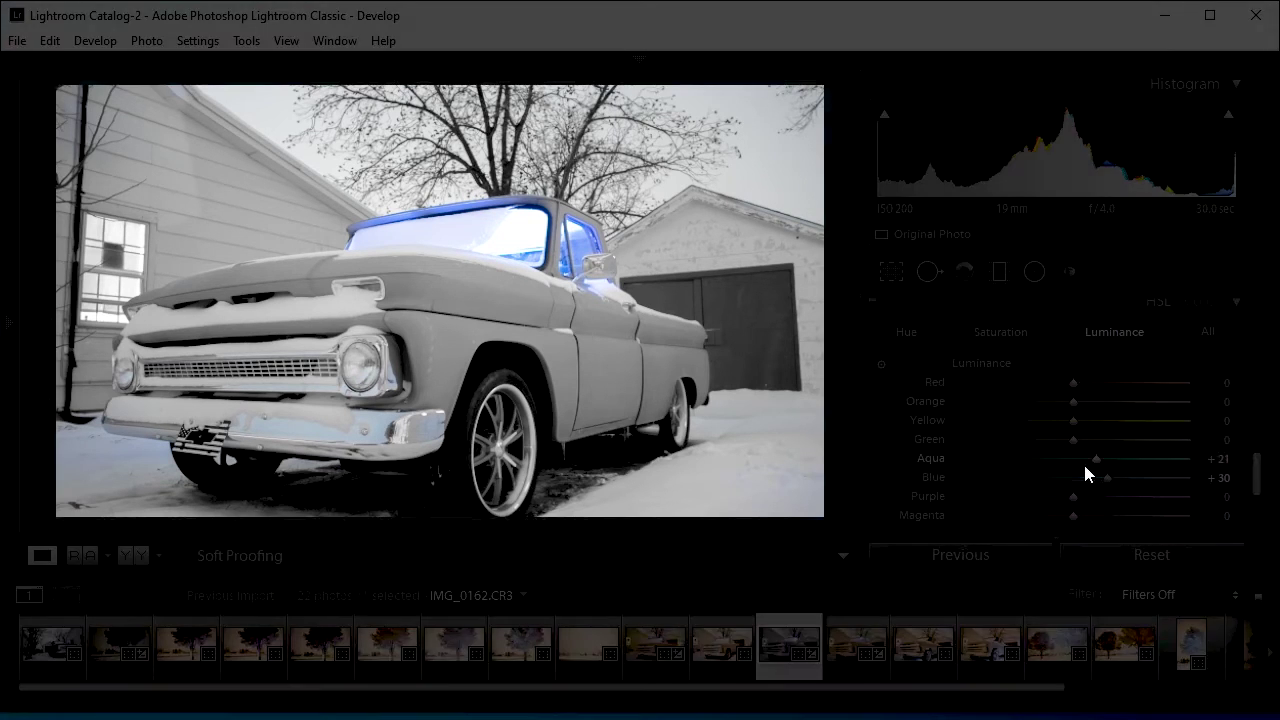